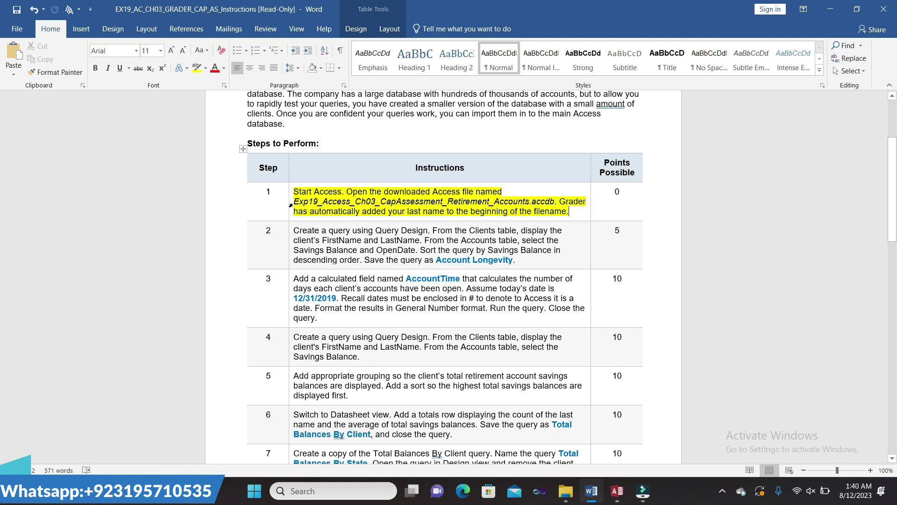
Step: Check the database file name in instruction step 1 against the database open in Access, returning to the Word instructions
drag(295, 202, 560, 202)
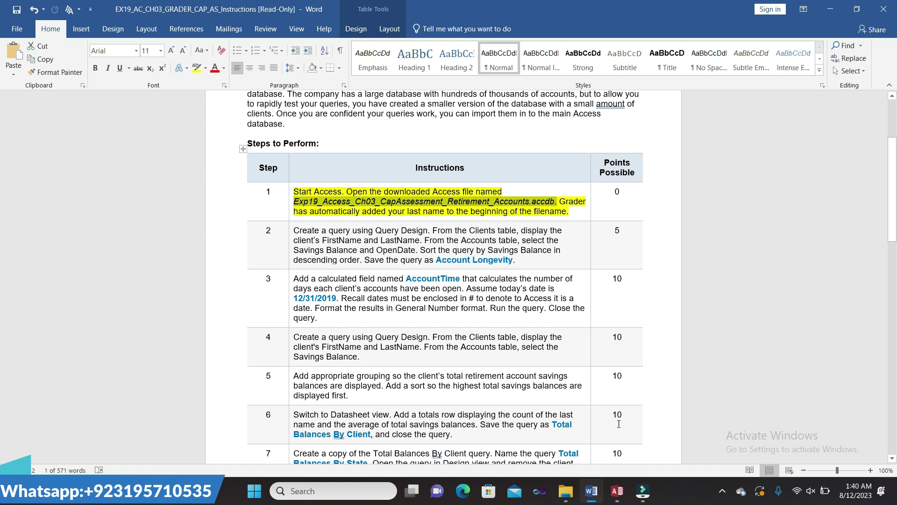
click(616, 490)
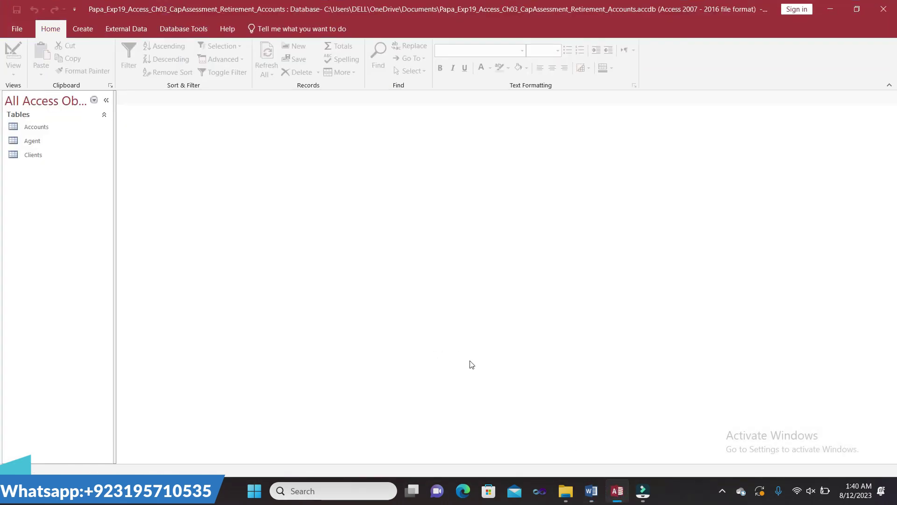
click(593, 491)
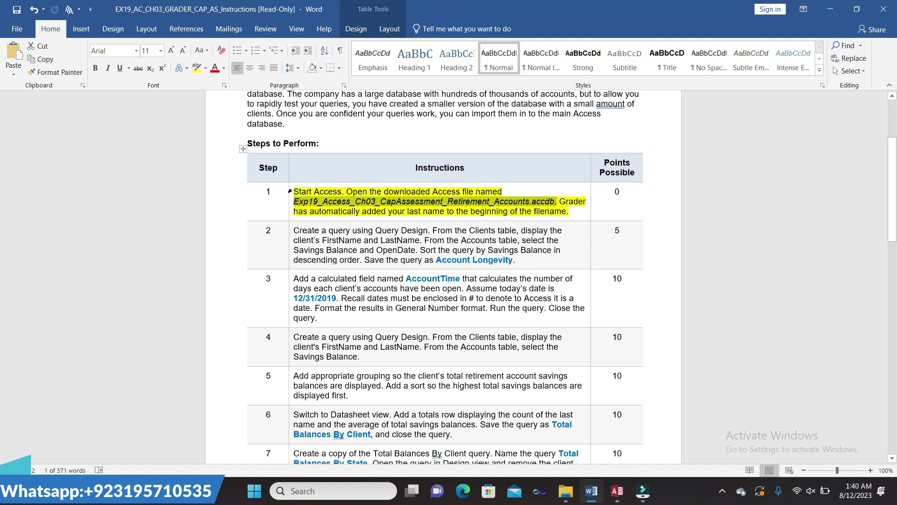
Step: Remove the yellow highlight from instruction step 1 and highlight the text of instruction step 2 in yellow
click(337, 224)
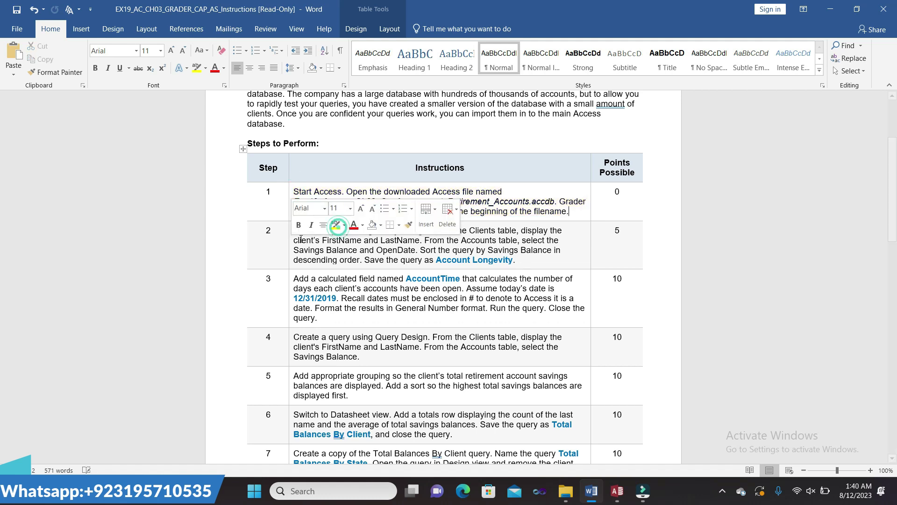
click(292, 231)
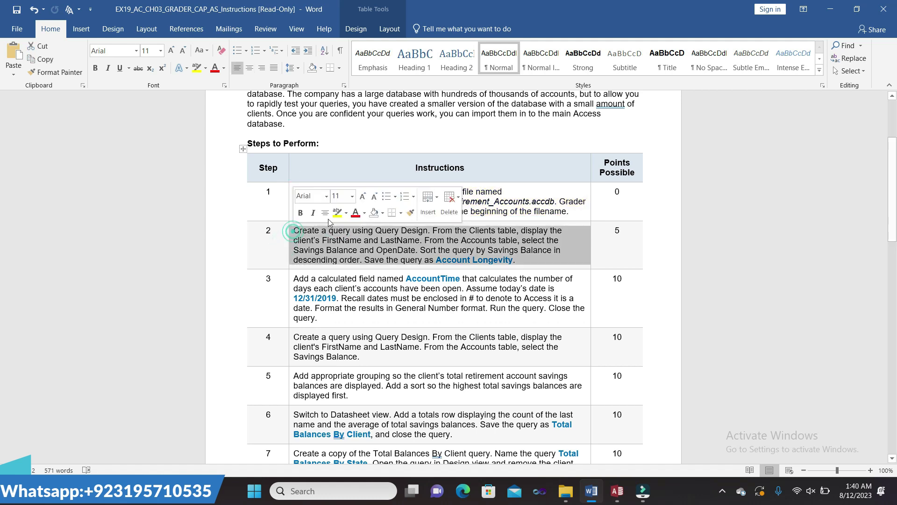
click(337, 213)
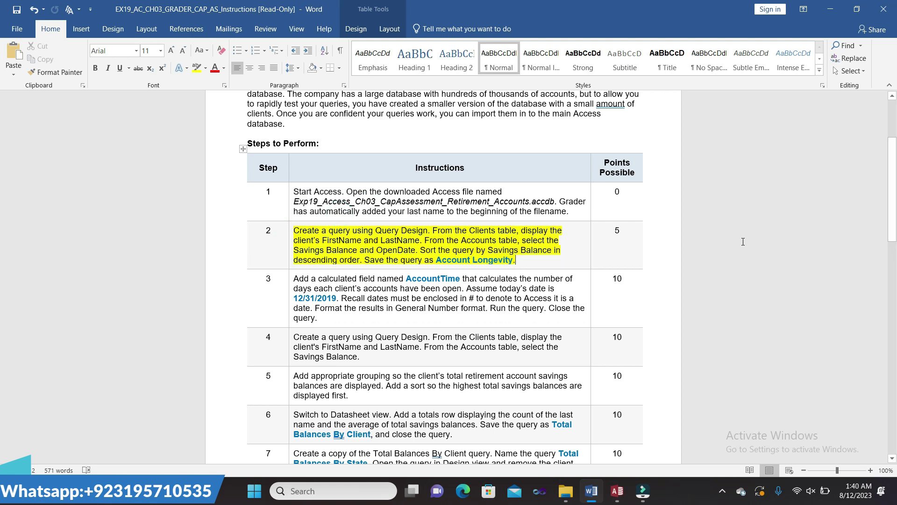
Step: Switch to Access and create a query in Query Design with the Accounts and Clients tables added
drag(893, 217, 894, 236)
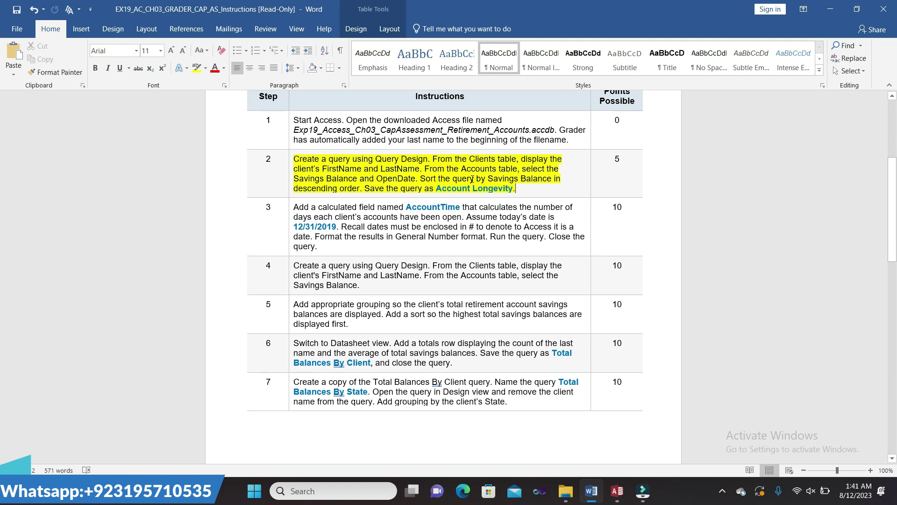
drag(296, 158, 432, 161)
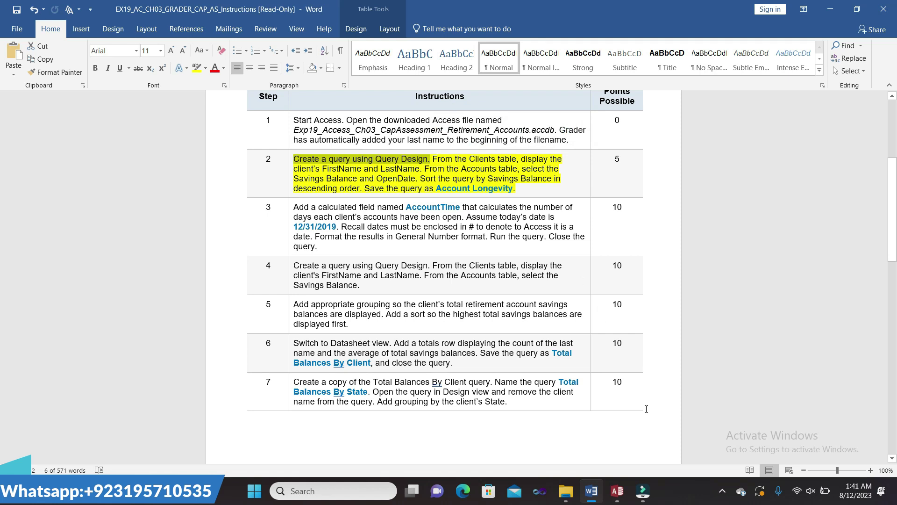
click(617, 491)
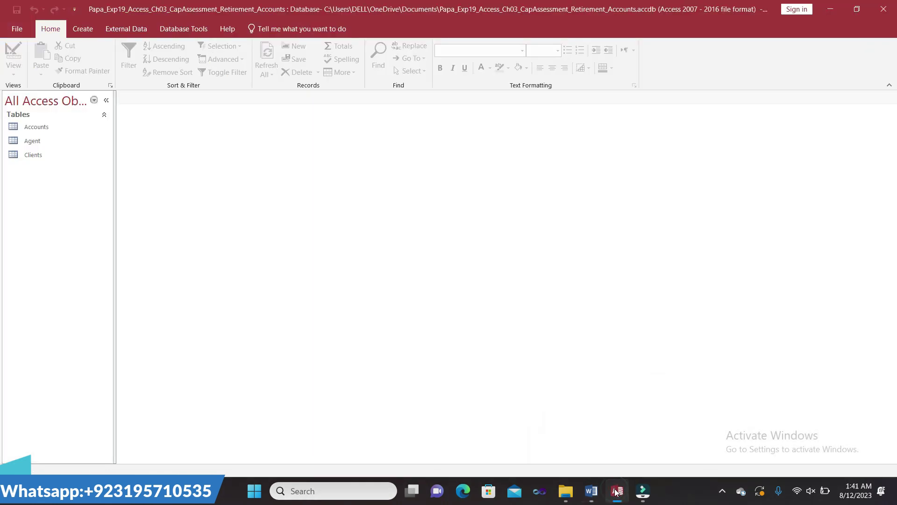
click(75, 29)
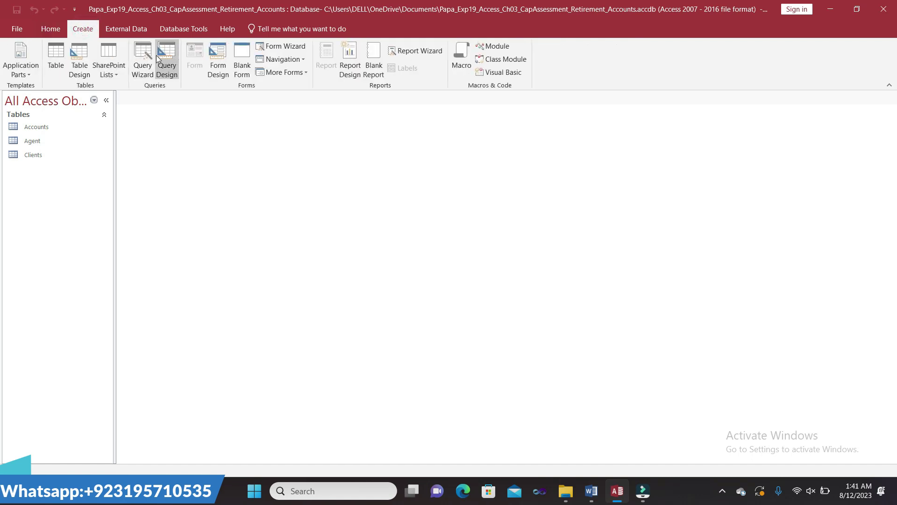
click(163, 57)
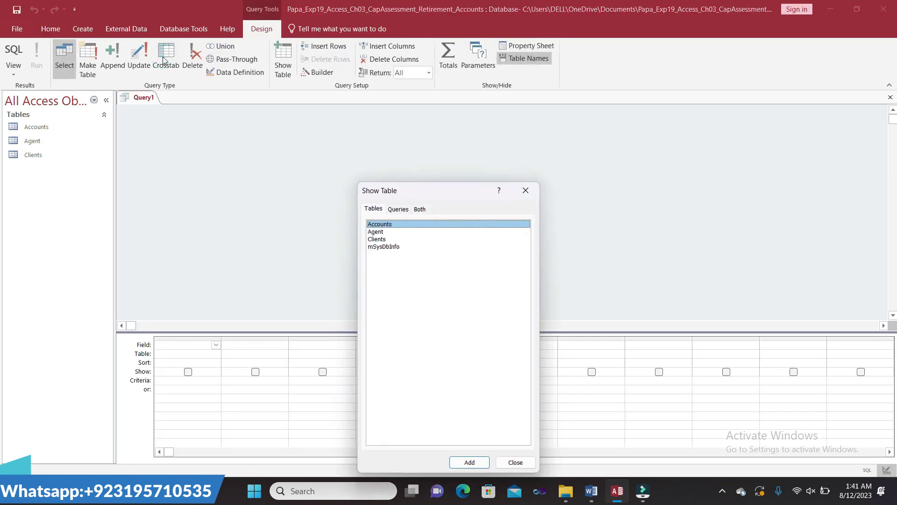
click(476, 462)
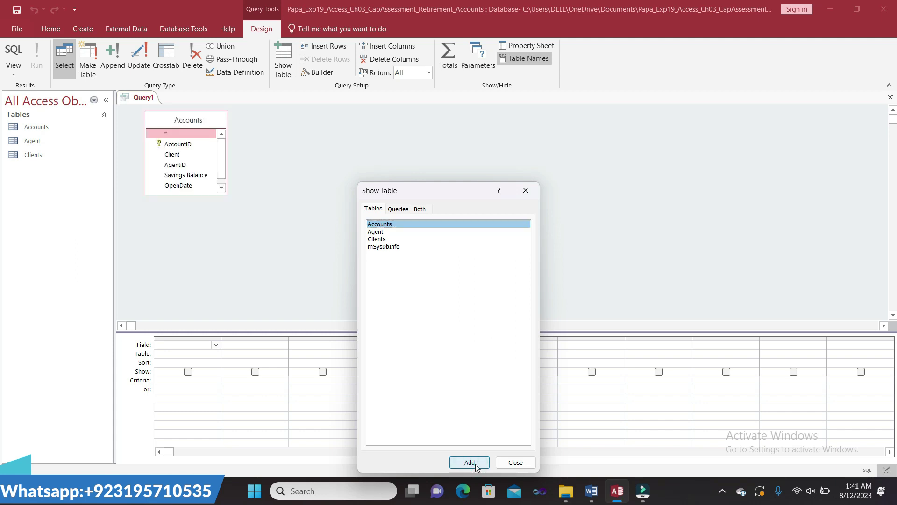
click(386, 239)
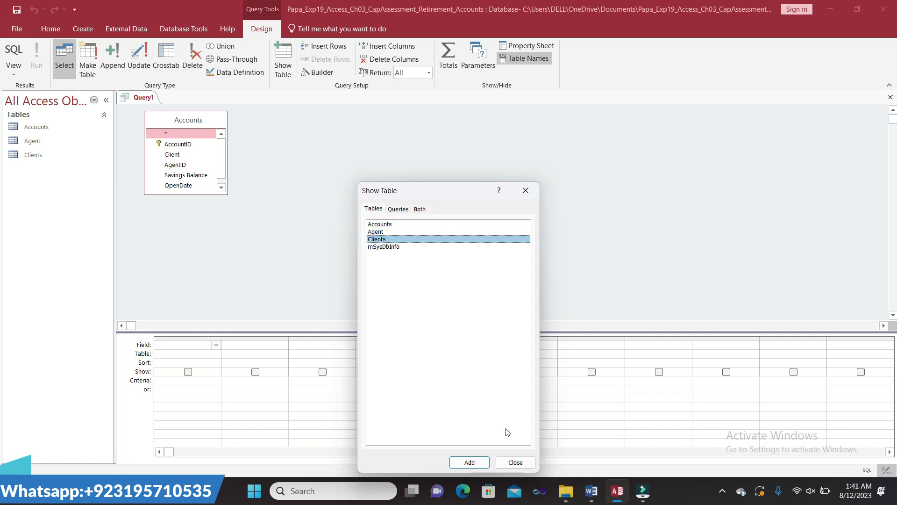
click(472, 462)
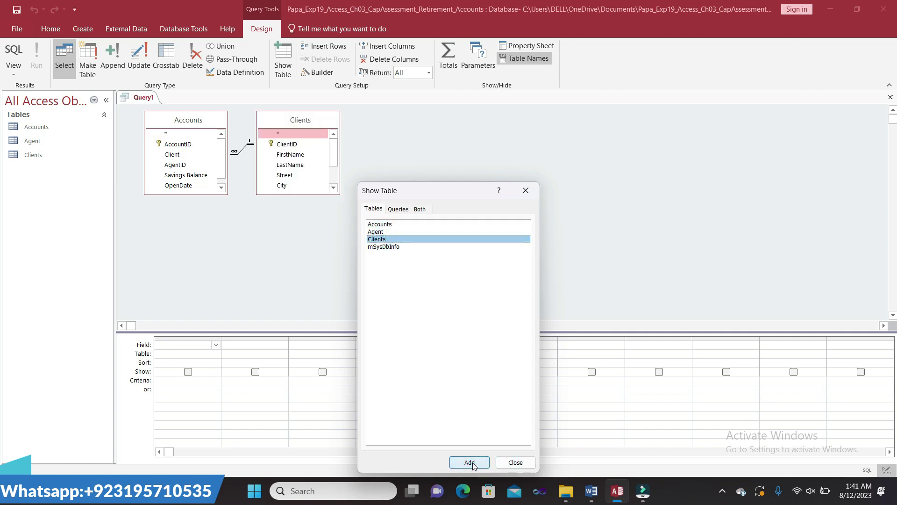
click(515, 463)
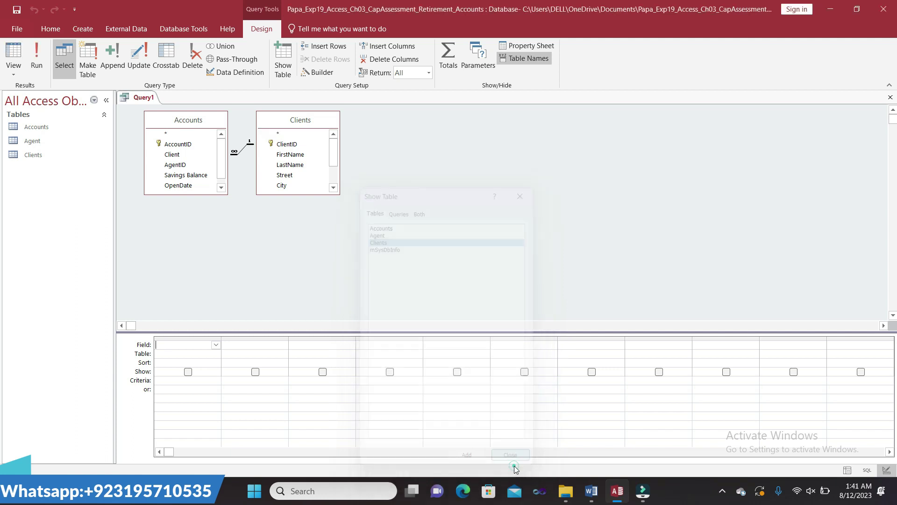
Step: Following the Word instructions, lengthen both table field lists in Access and add FirstName and LastName from Clients to the query
click(592, 489)
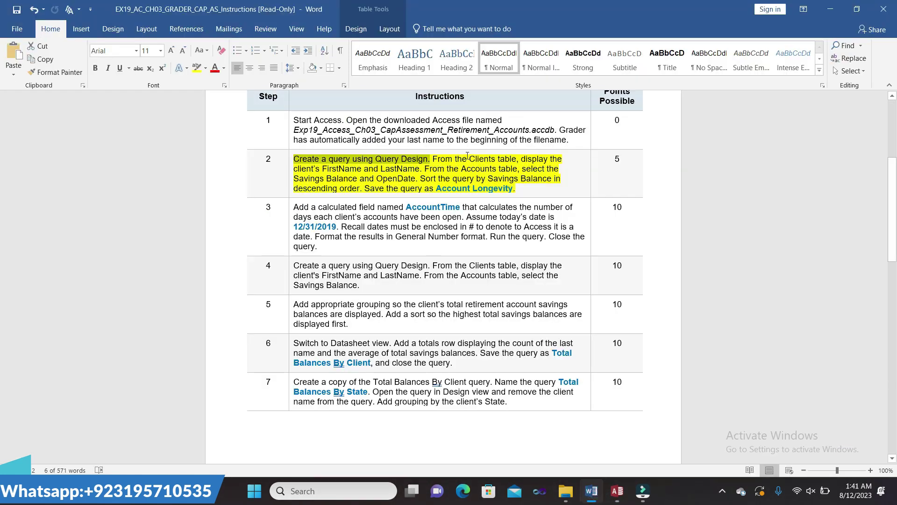
drag(434, 160, 419, 169)
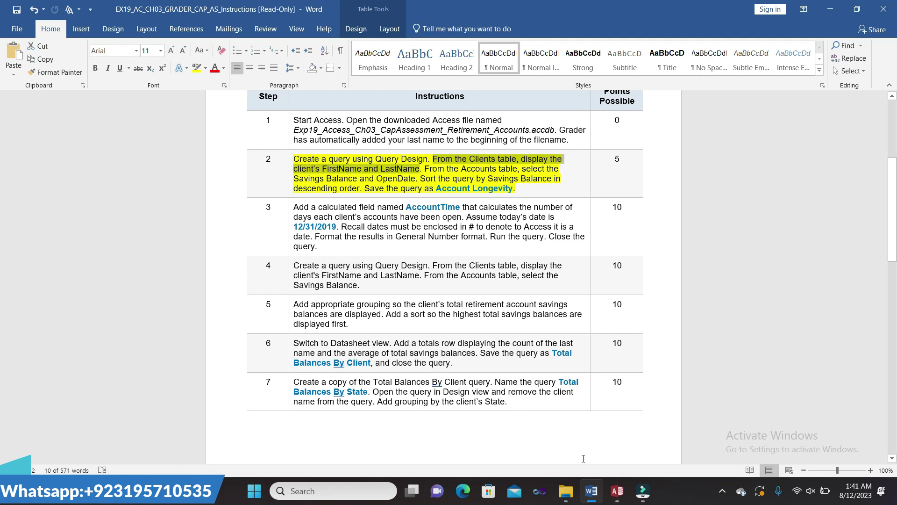
click(617, 491)
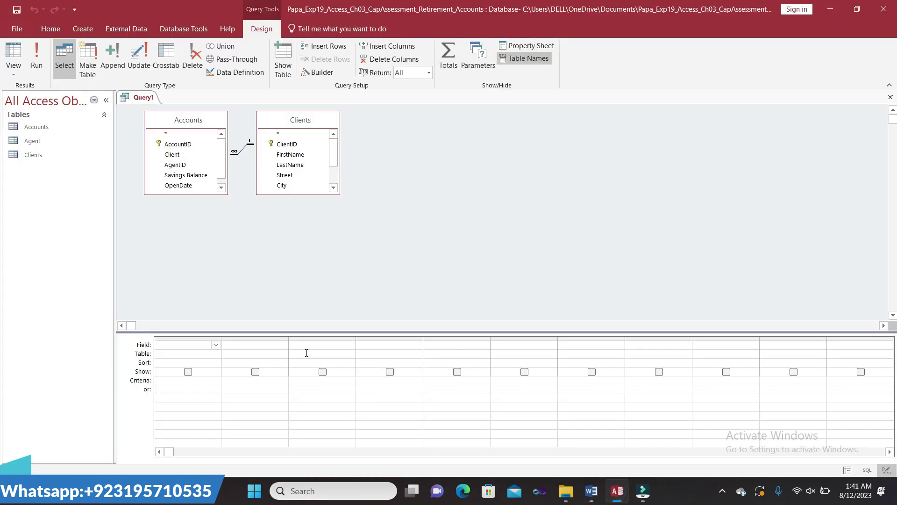
click(199, 192)
drag(199, 193, 198, 234)
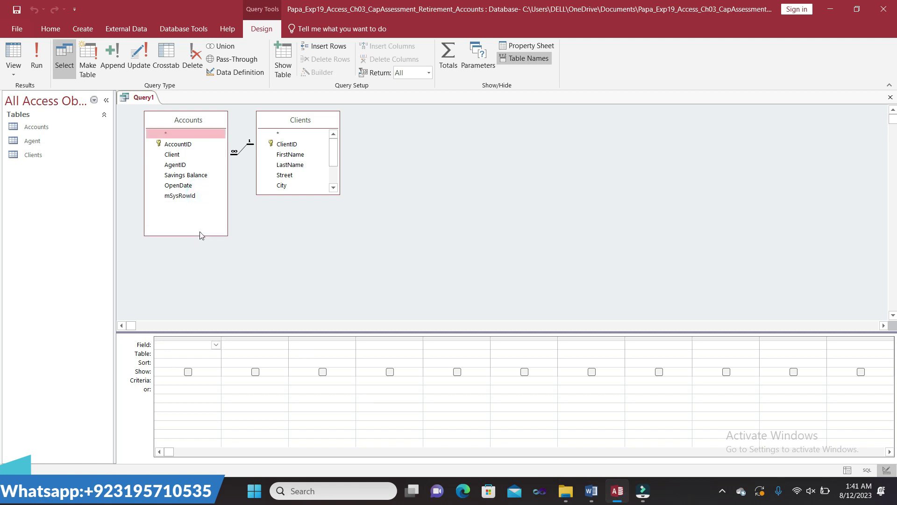
drag(295, 193, 297, 239)
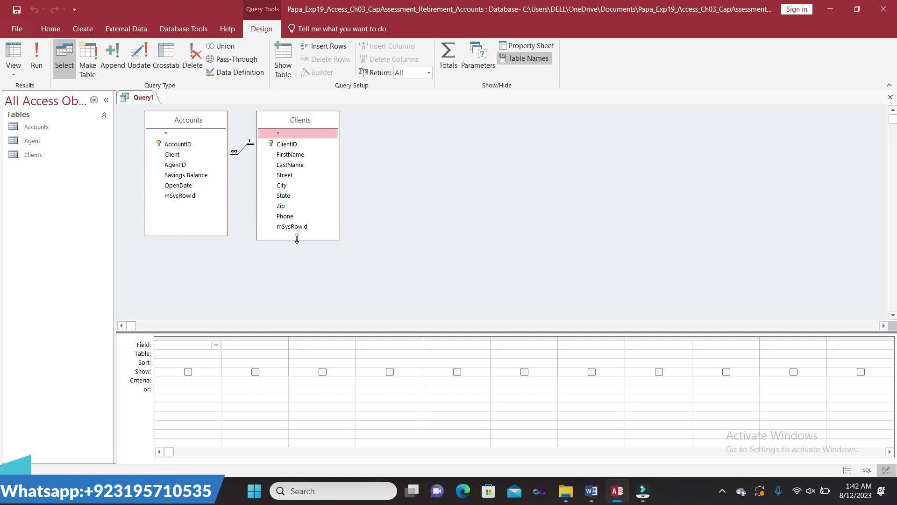
double_click(302, 155)
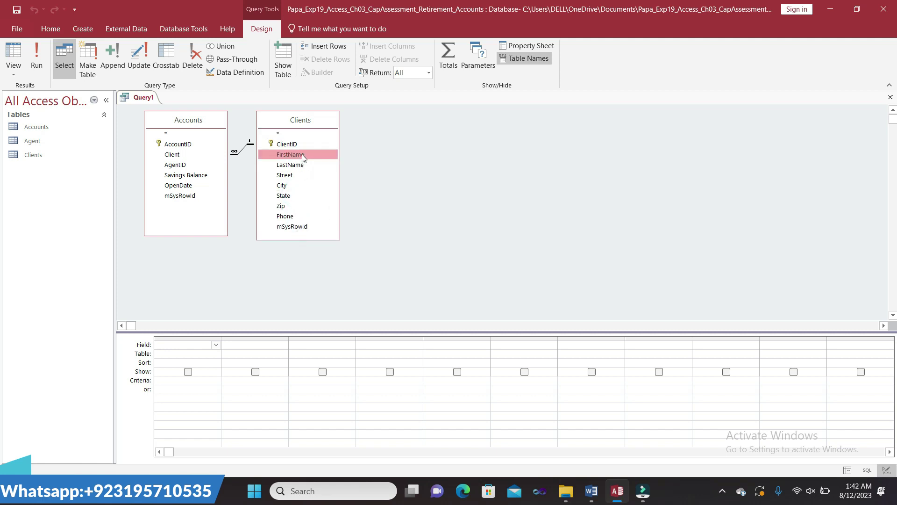
double_click(302, 167)
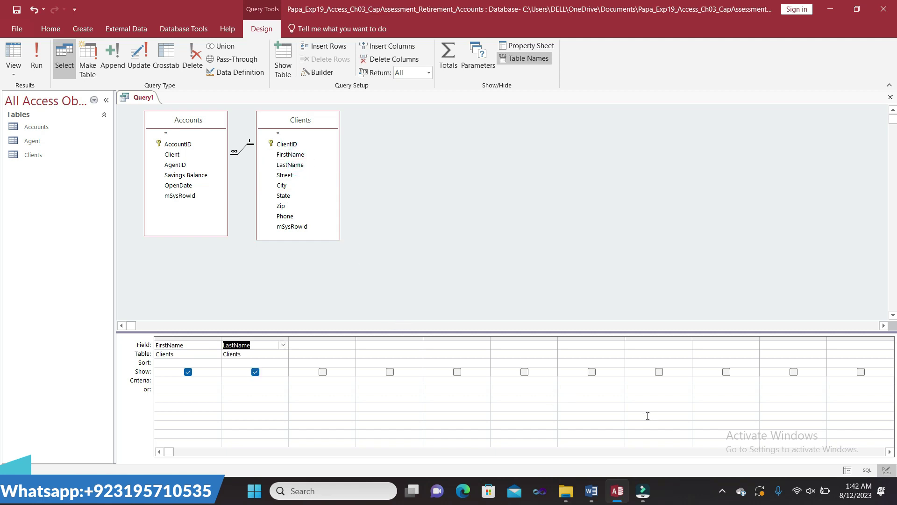
Step: Check the next instruction in Word, and in Access add Savings Balance and OpenDate from the Accounts table to the query
click(594, 494)
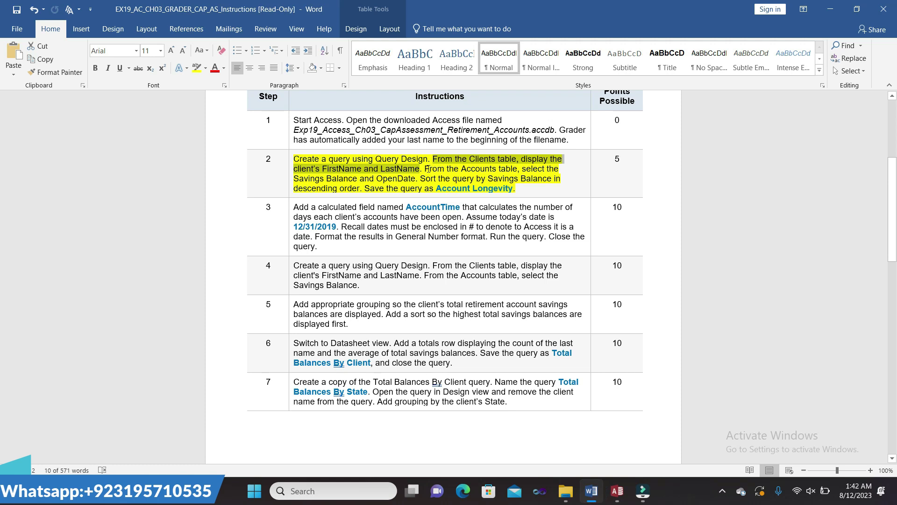
mouse_move(426, 169)
mouse_down()
mouse_move(421, 186)
mouse_move(415, 179)
mouse_up()
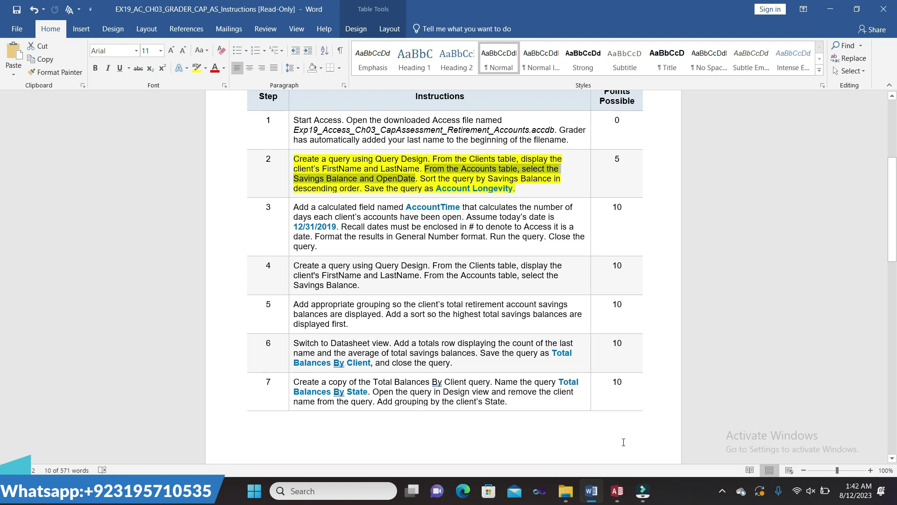
click(617, 492)
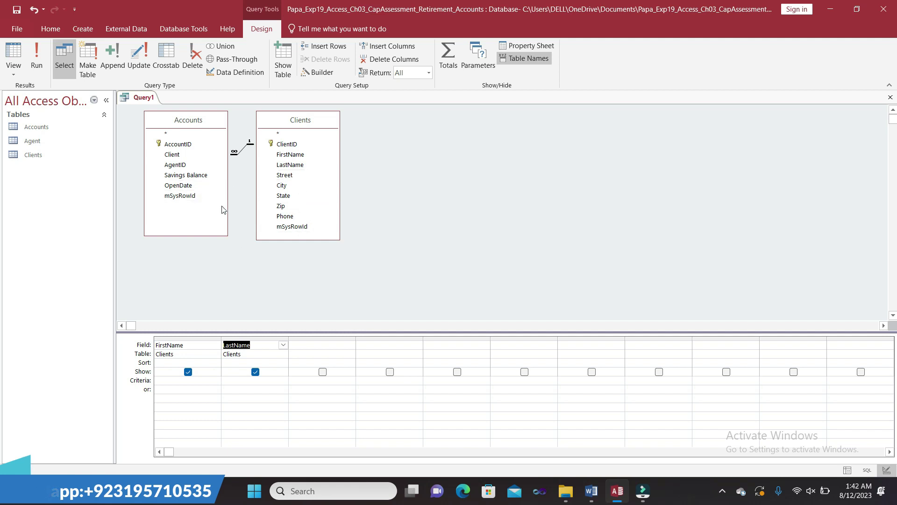
double_click(185, 175)
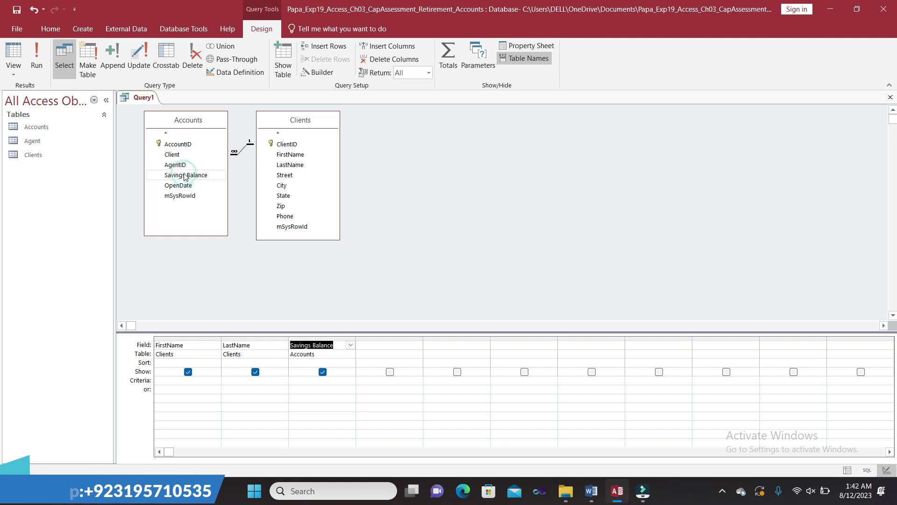
double_click(184, 186)
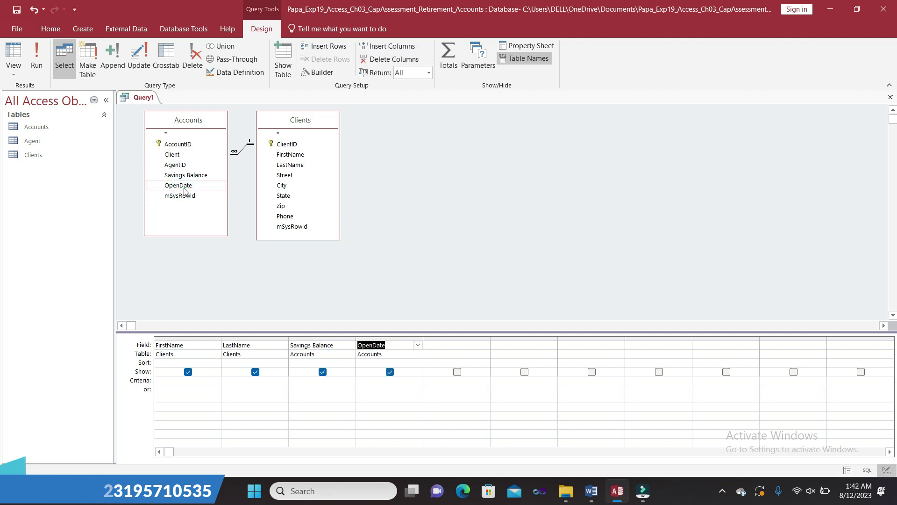
Step: Check the sorting instruction in Word, and in Access sort the query by Savings Balance in descending order
click(591, 489)
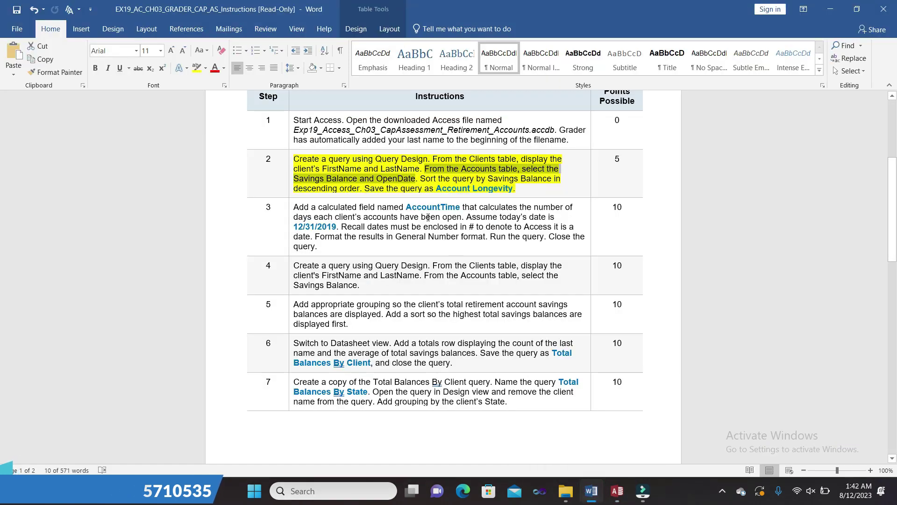
drag(416, 180, 360, 189)
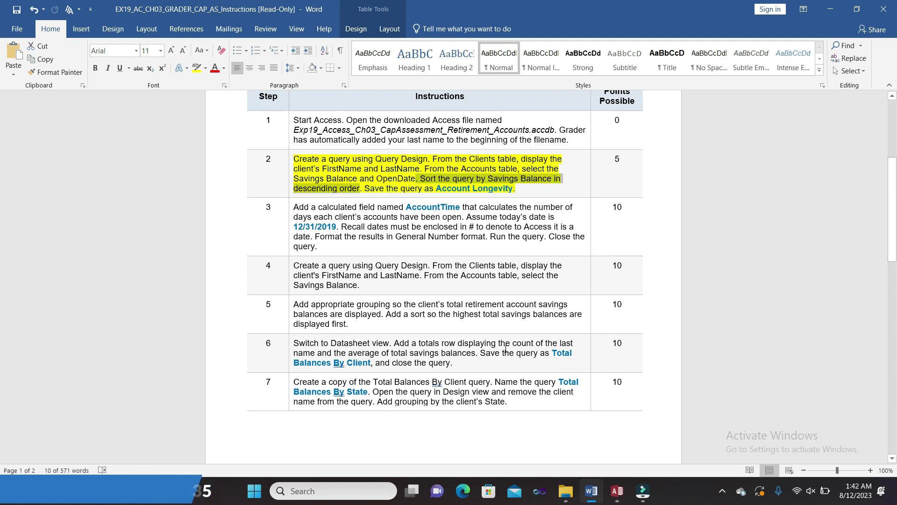
click(617, 491)
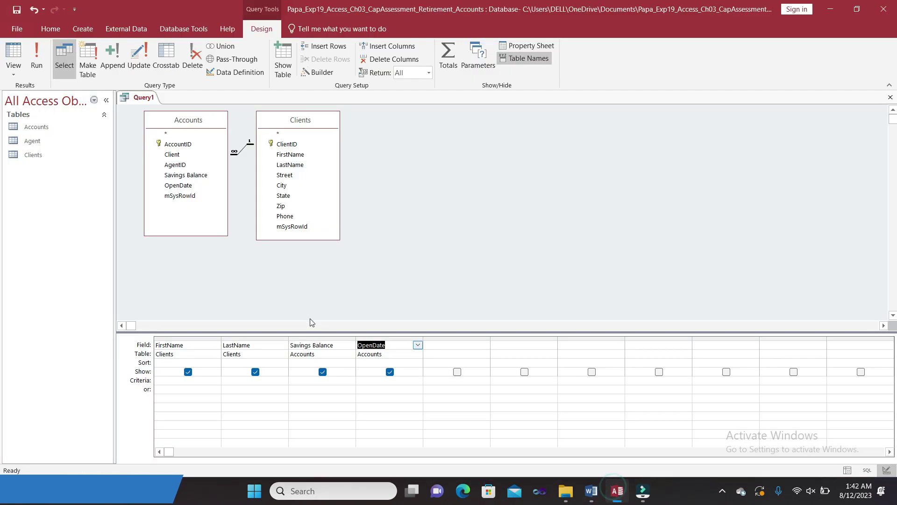
click(333, 362)
click(333, 363)
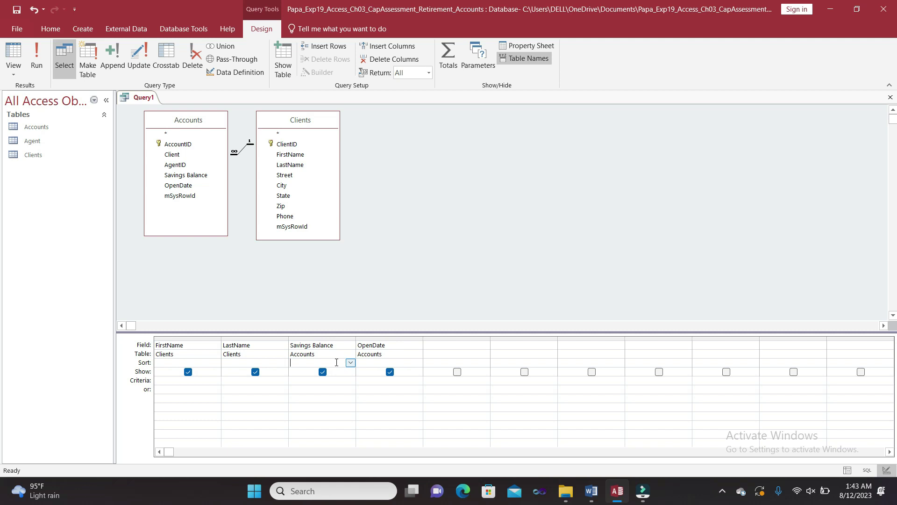
right_click(352, 367)
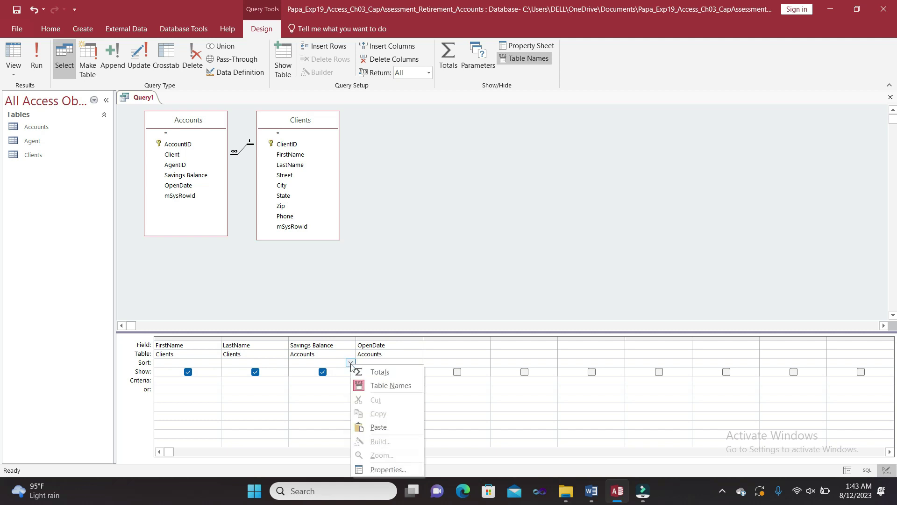
click(350, 363)
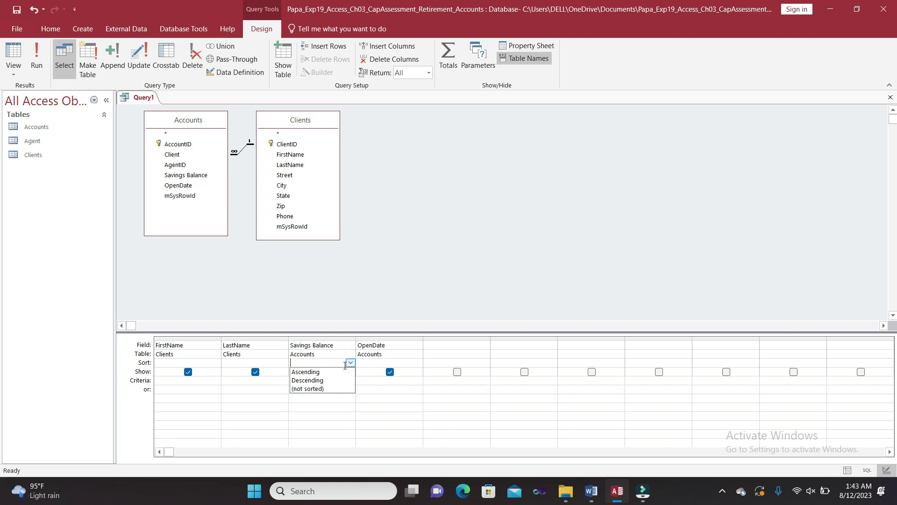
click(332, 380)
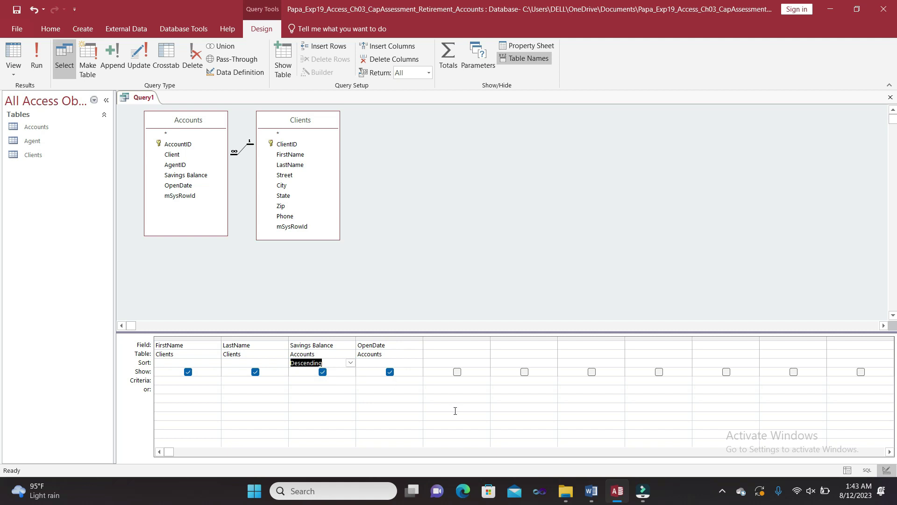
Step: Copy the query name from step 2 of the Word instructions, and in Access save the query as Account Longevity
click(592, 491)
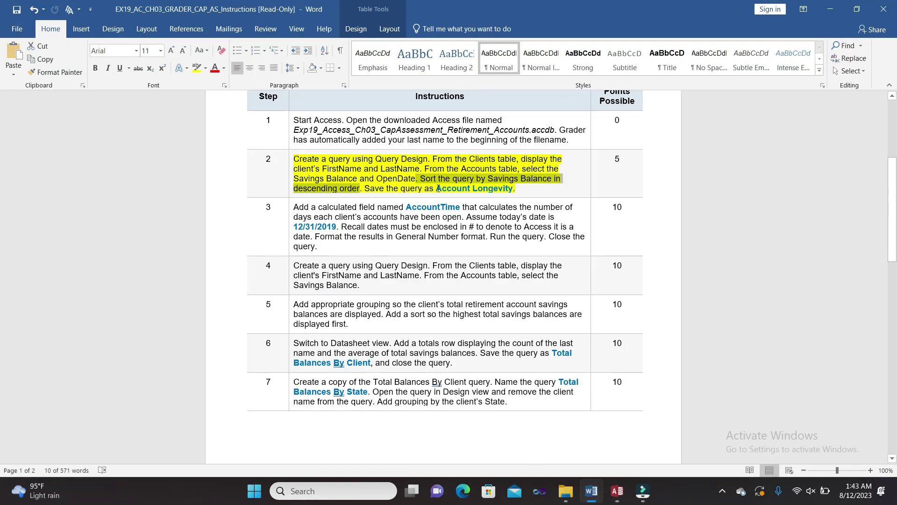
drag(438, 188, 498, 191)
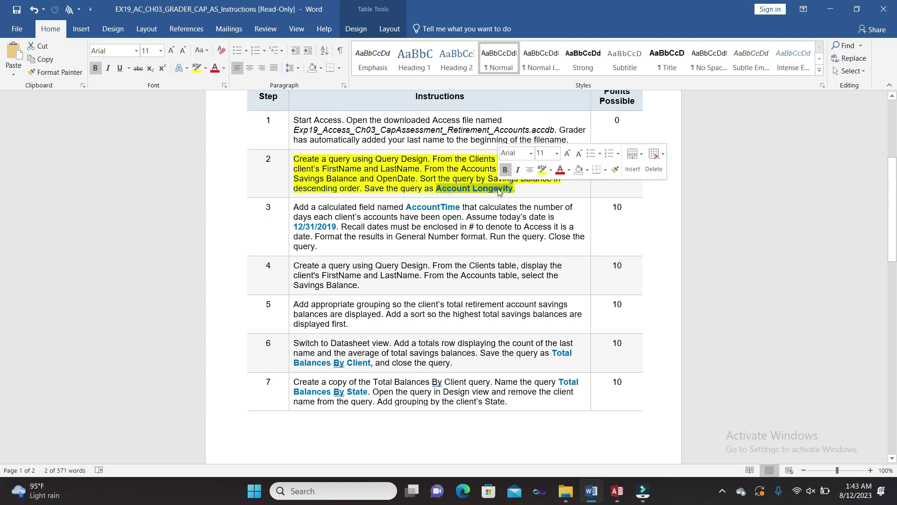
key(ctrl+c)
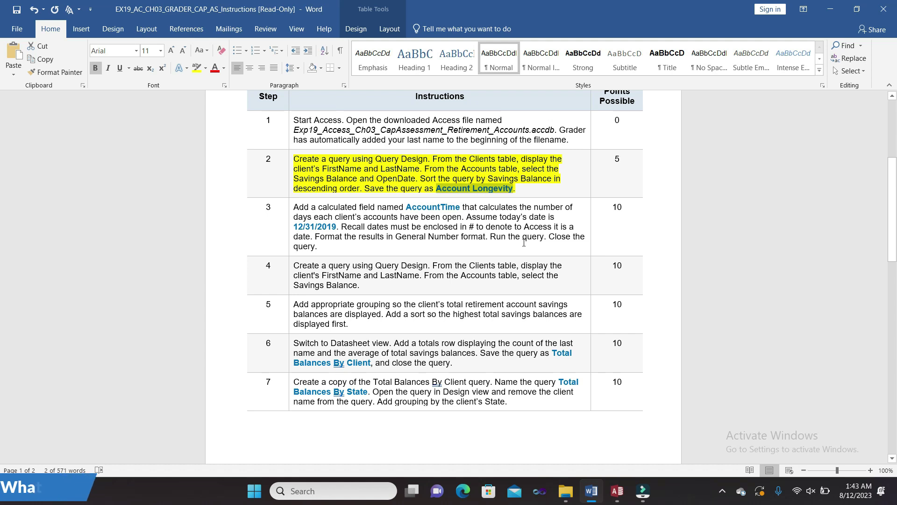
click(617, 496)
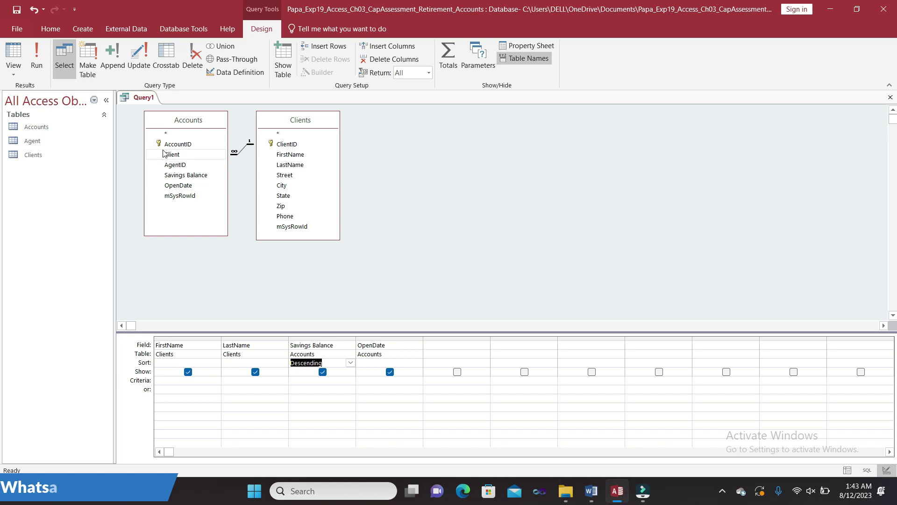
right_click(145, 99)
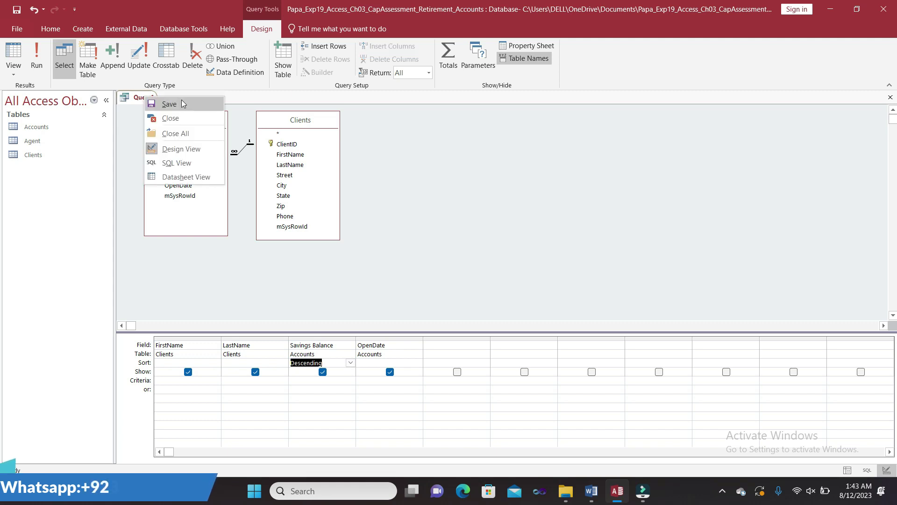
click(180, 101)
text(Account Longevity)
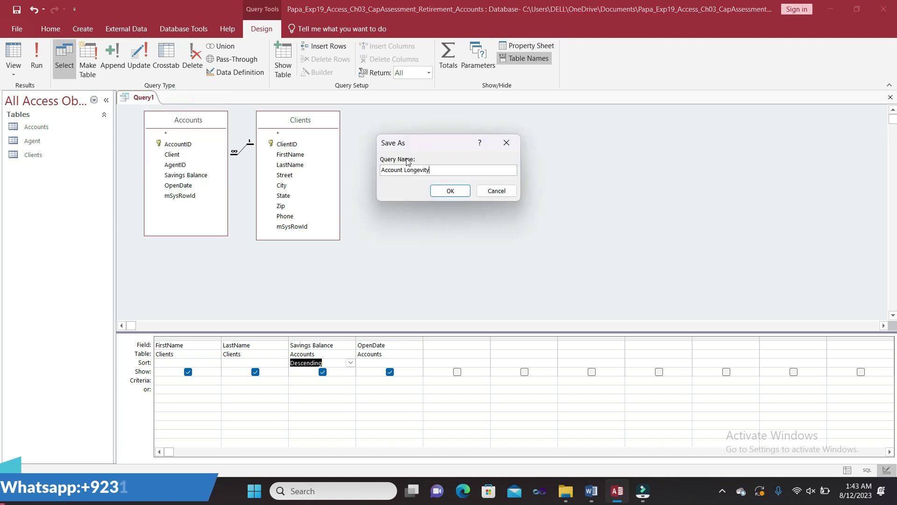
click(442, 197)
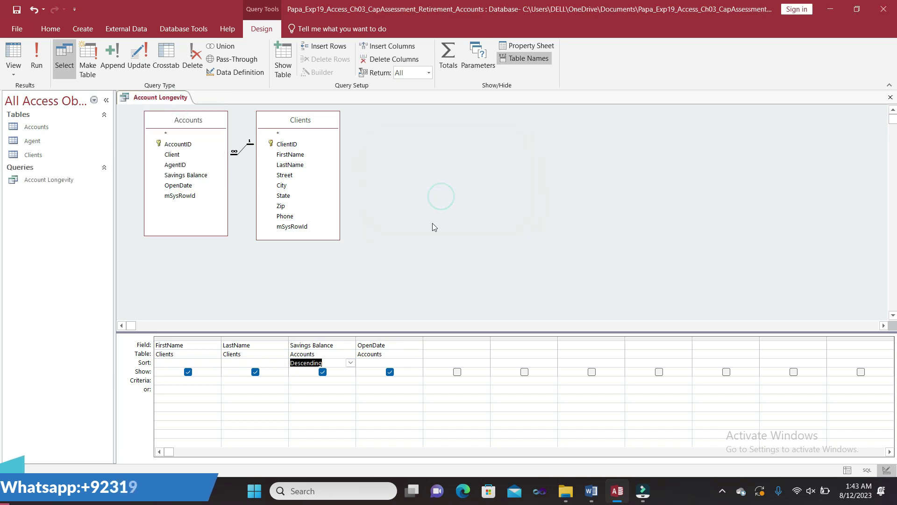
Step: Switch to the Word instructions, remove the yellow highlight from step 2 and highlight step 3 in yellow
click(590, 489)
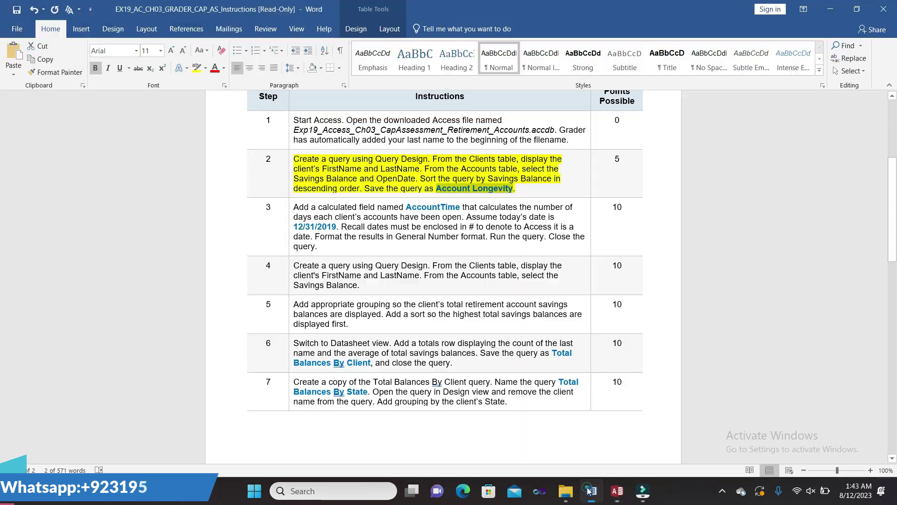
click(290, 160)
click(332, 145)
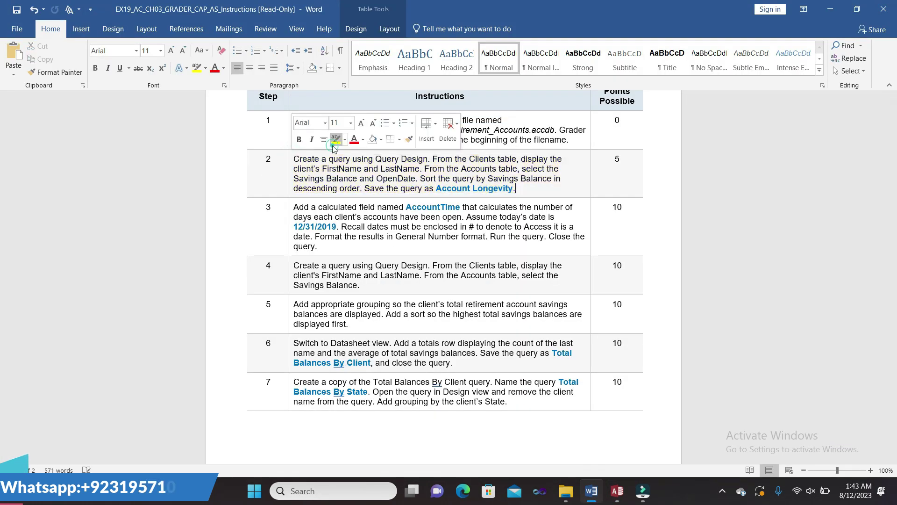
click(291, 206)
click(335, 189)
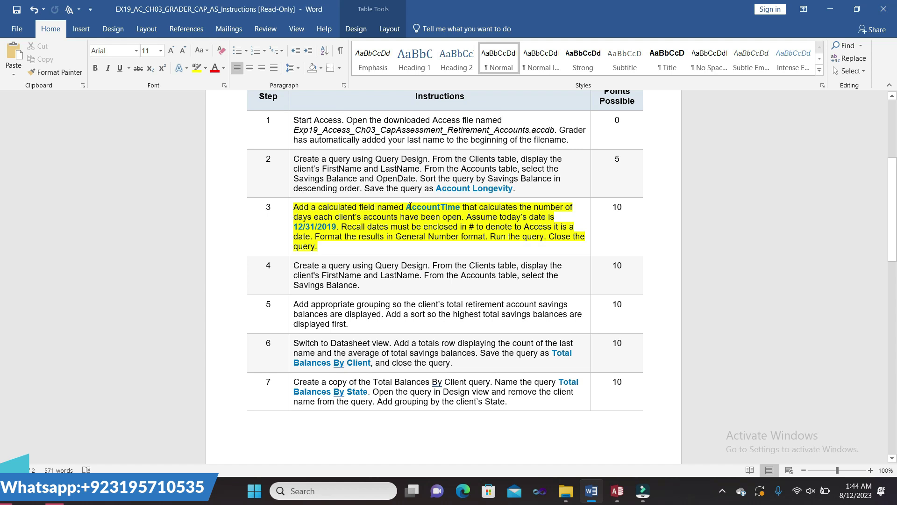
Step: Copy the field name AccountTime from Word, and in Access start an expression named AccountTime: in the first empty query column using the Expression Builder
drag(406, 207, 459, 206)
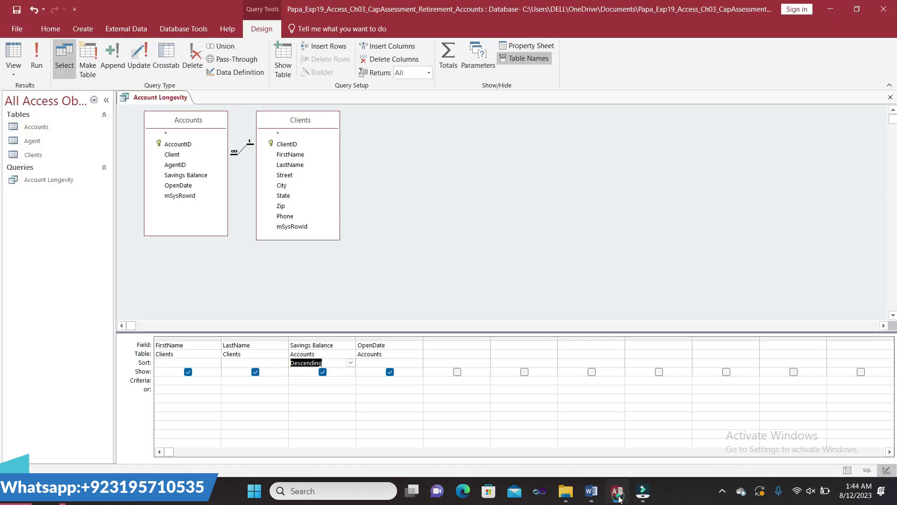
click(618, 491)
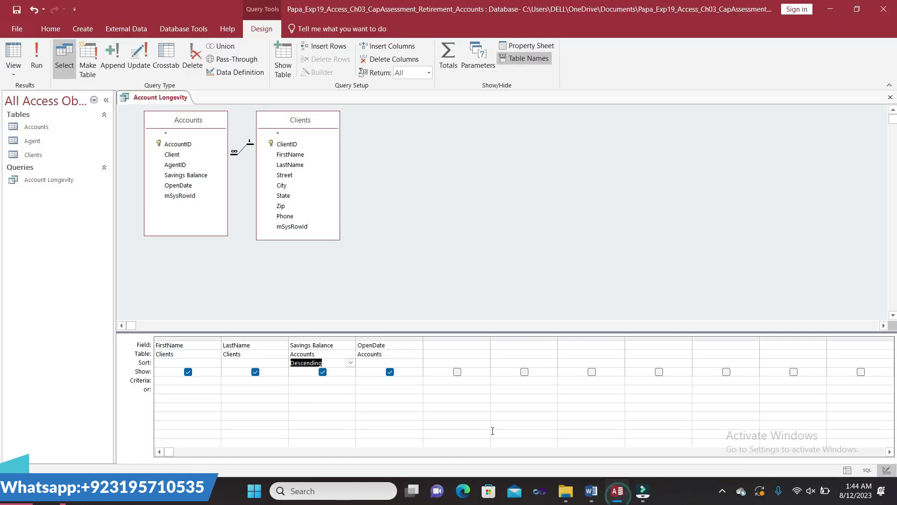
click(433, 345)
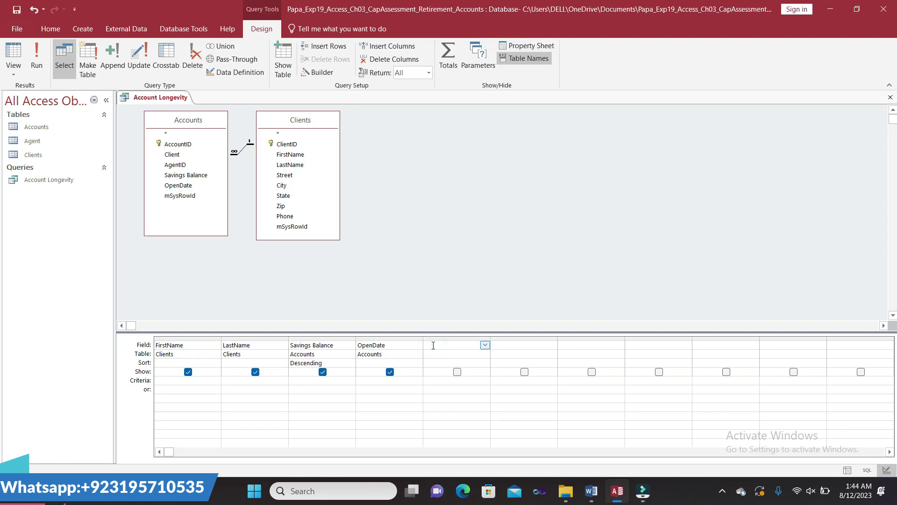
right_click(433, 345)
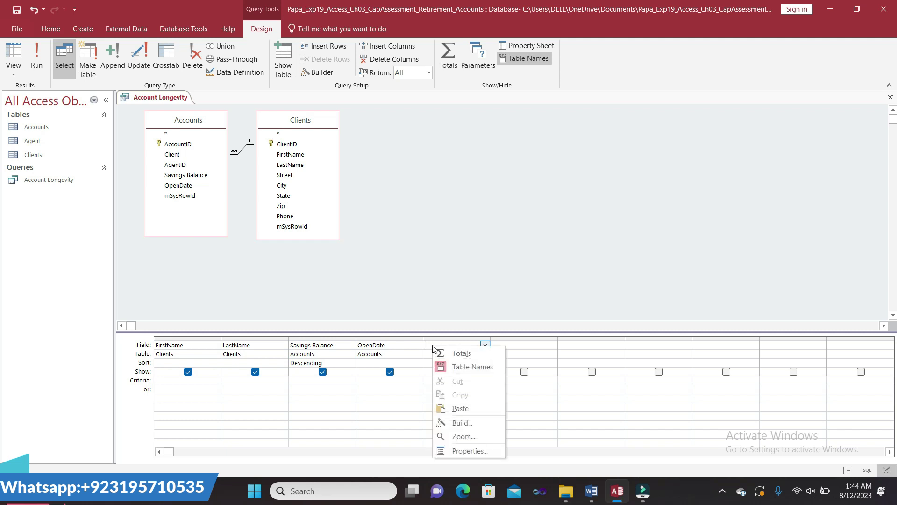
click(457, 423)
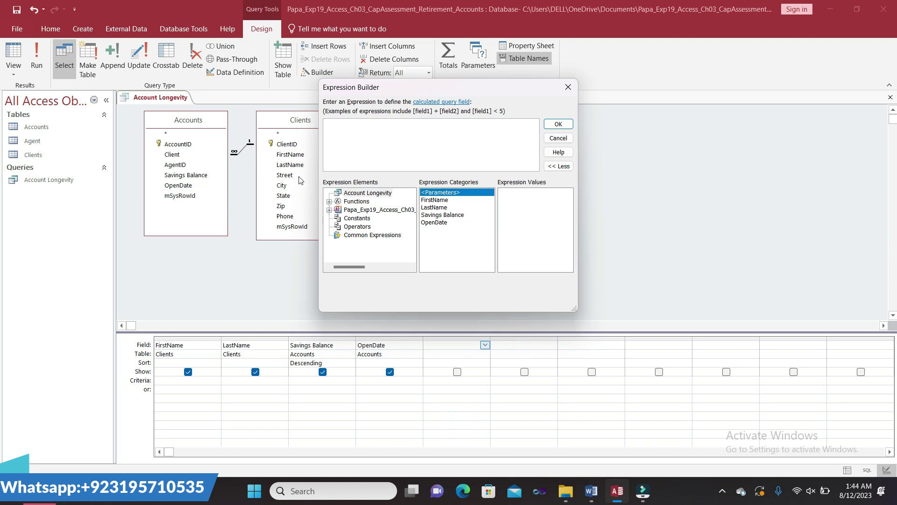
key(ctrl+v)
Step: Copy the date from step 3 in Word, and in Access extend the AccountTime expression with #12/31/2019# and a minus sign
click(591, 490)
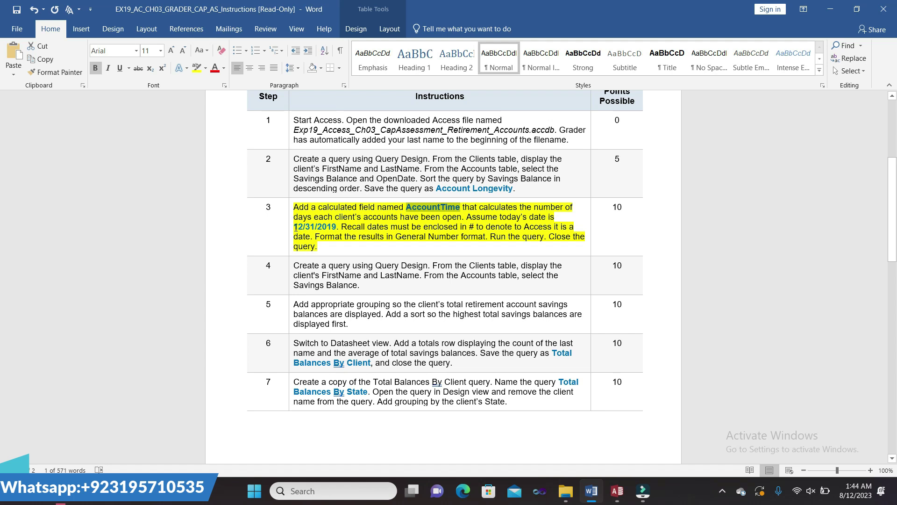
drag(296, 228, 337, 230)
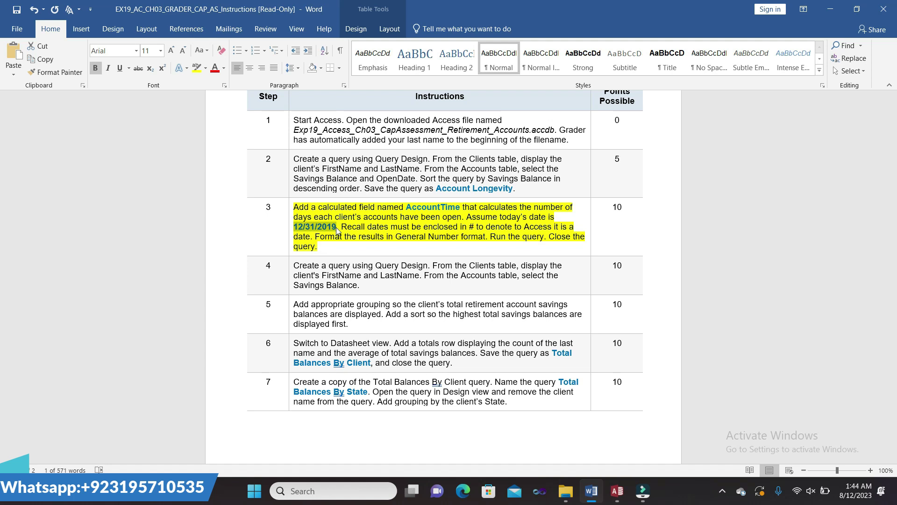
mouse_move(616, 488)
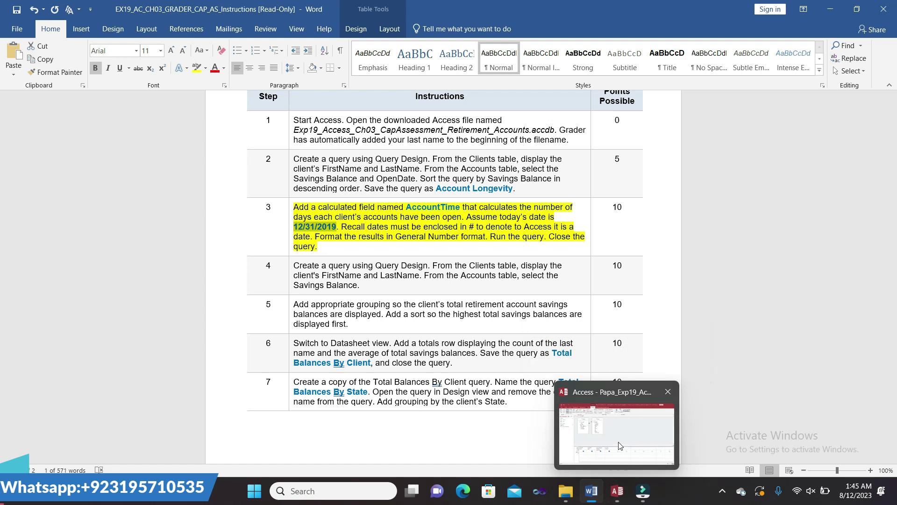
click(616, 488)
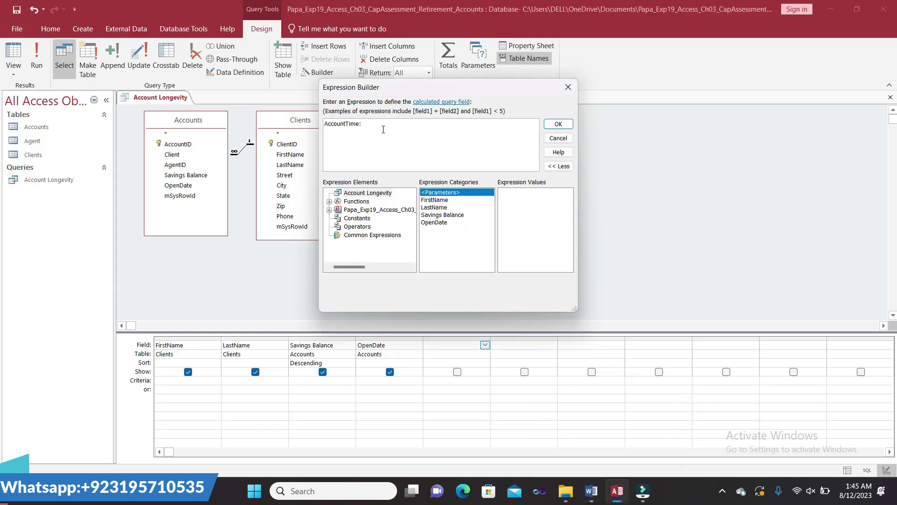
key(ctrl+v)
click(362, 124)
text(#)
click(397, 124)
text(#)
Step: Recheck step 3 in Word, and in Access complete the AccountTime expression by subtracting OpenDate from the Accounts table
click(591, 490)
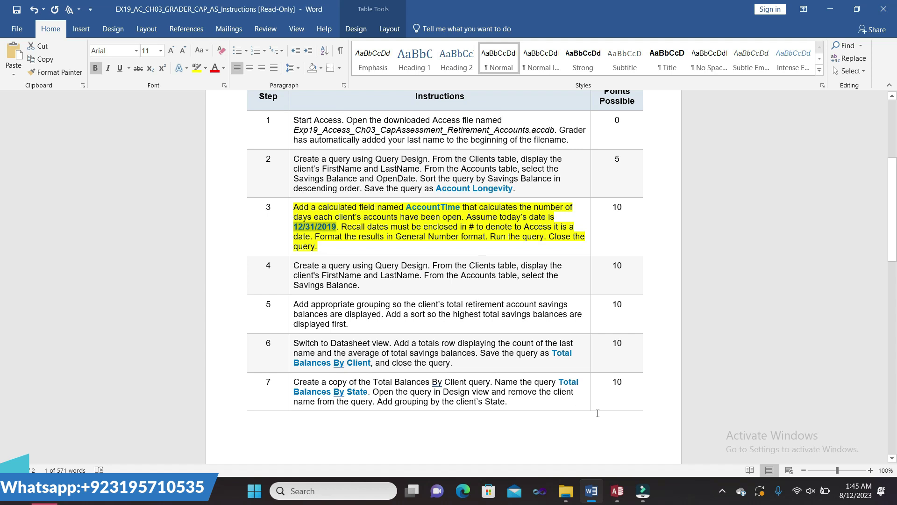
click(617, 491)
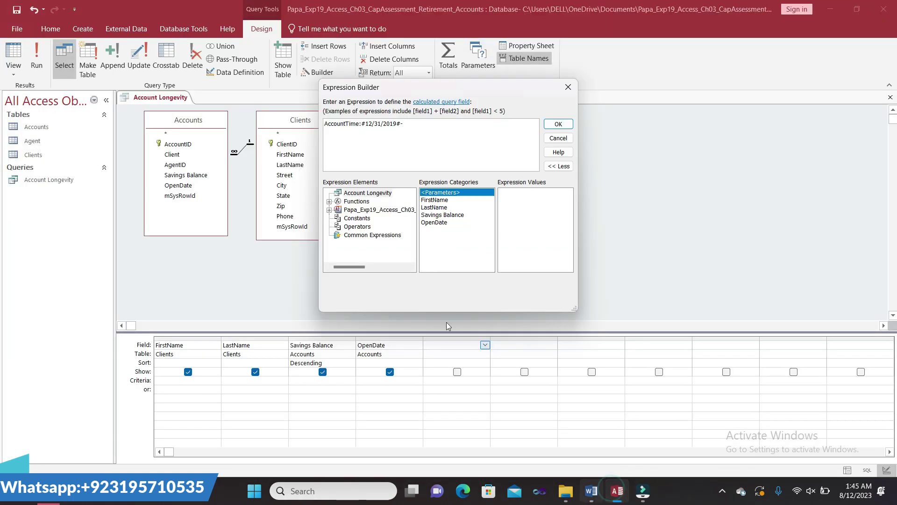
click(329, 210)
click(346, 219)
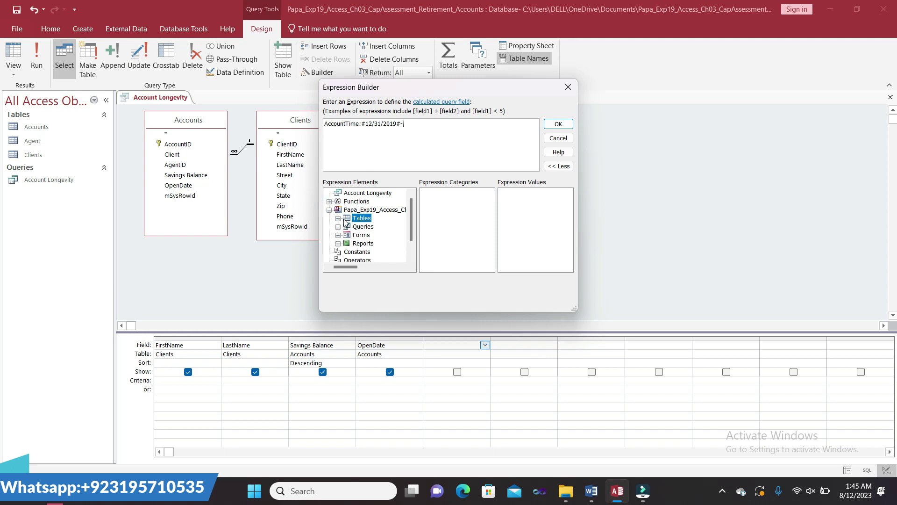
click(339, 219)
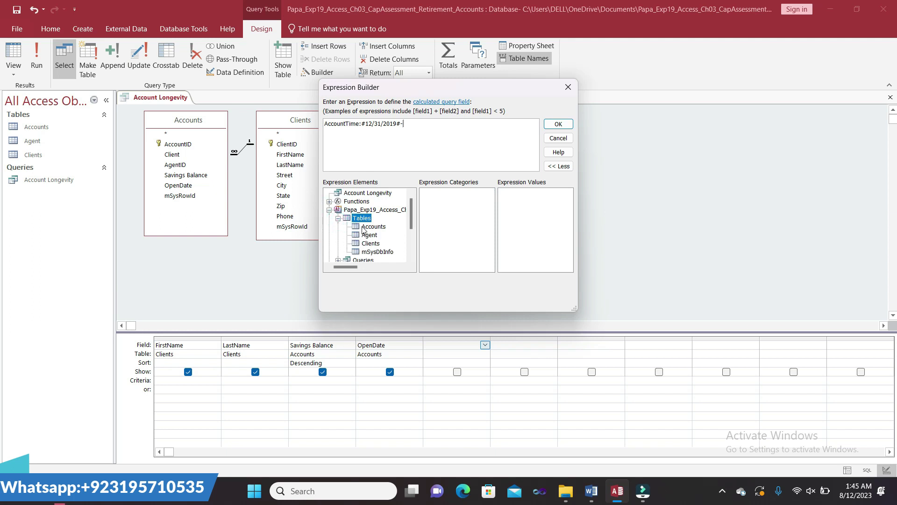
click(365, 245)
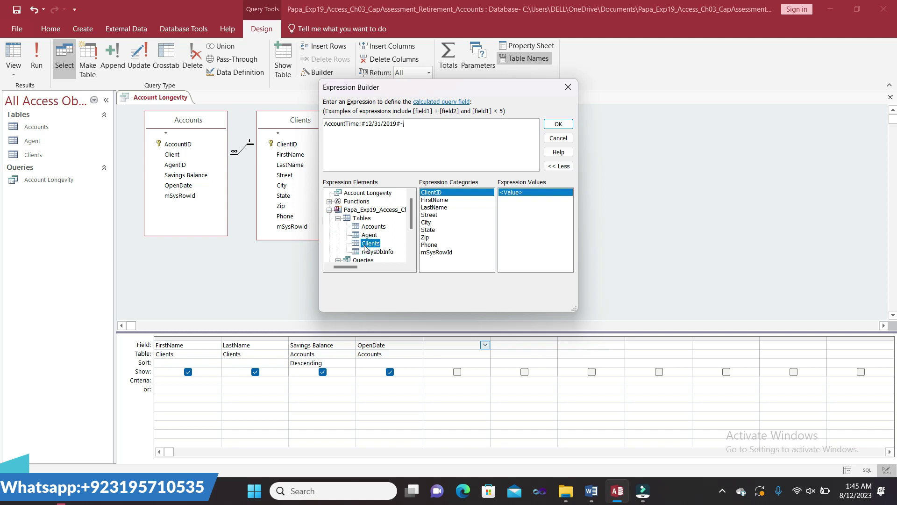
click(372, 228)
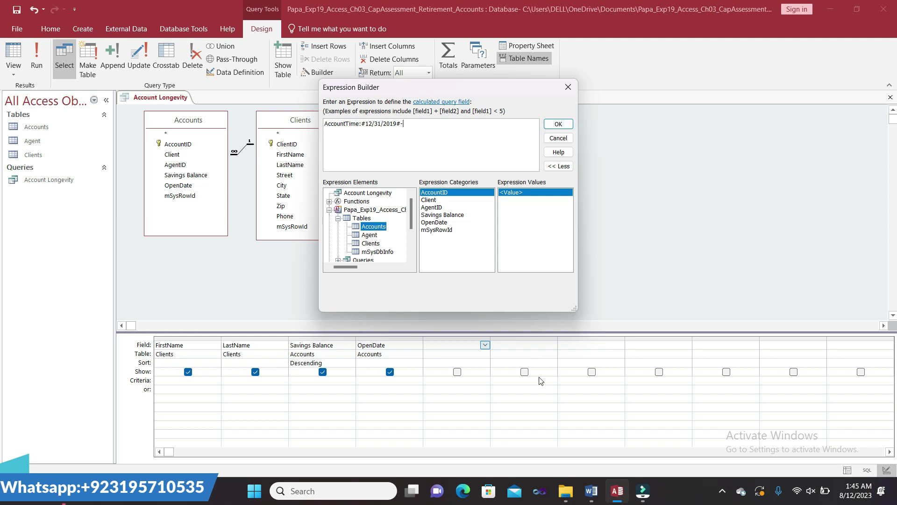
click(591, 490)
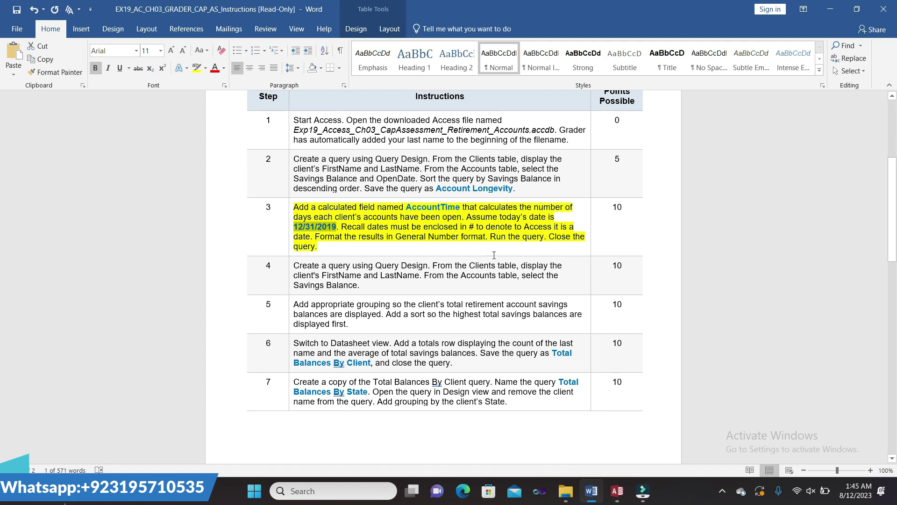
click(616, 494)
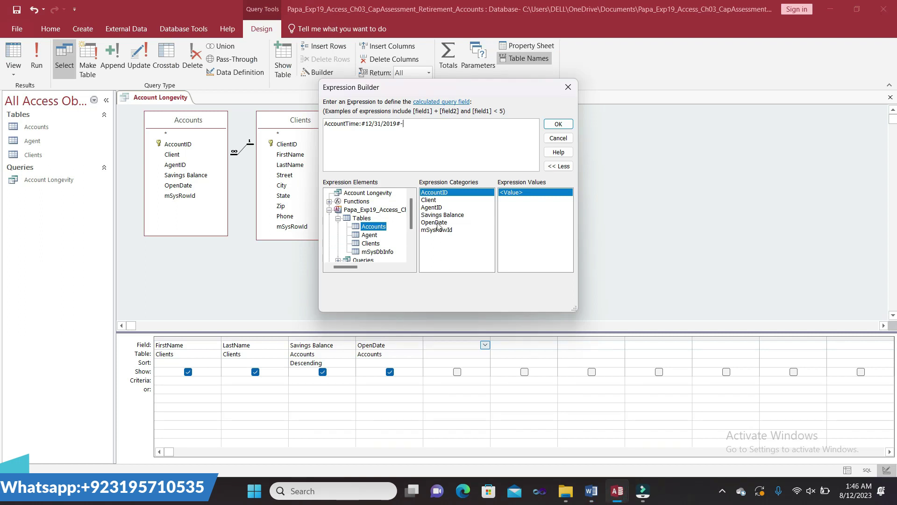
click(438, 223)
double_click(438, 223)
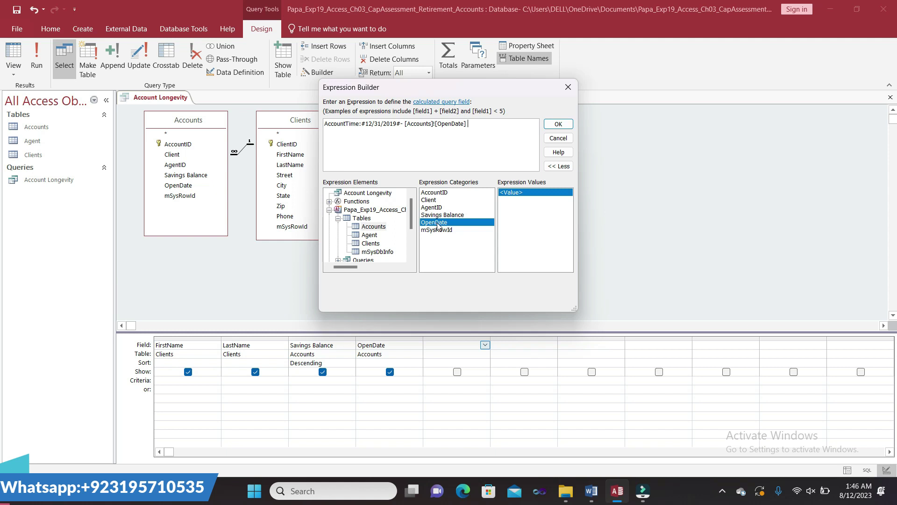
click(558, 124)
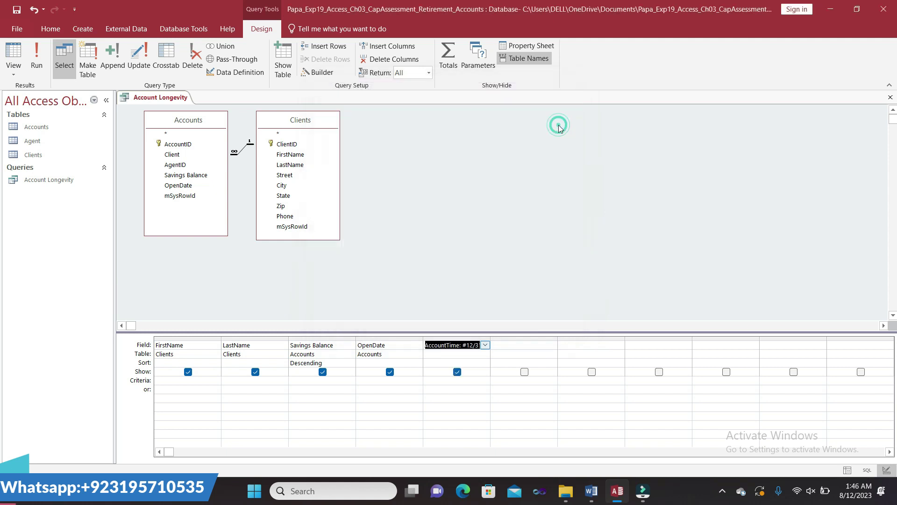
Step: Recheck the end of step 3 in Word, and in Access run the Account Longevity query
click(477, 358)
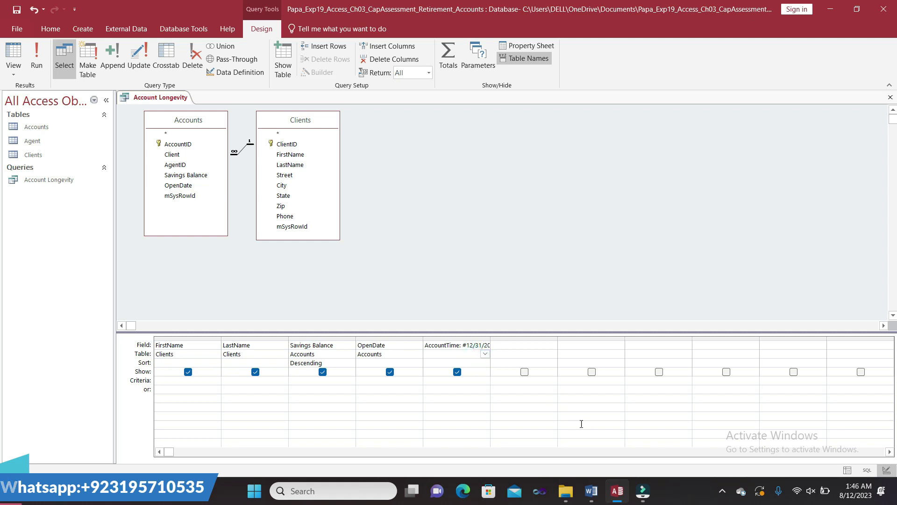
mouse_move(591, 491)
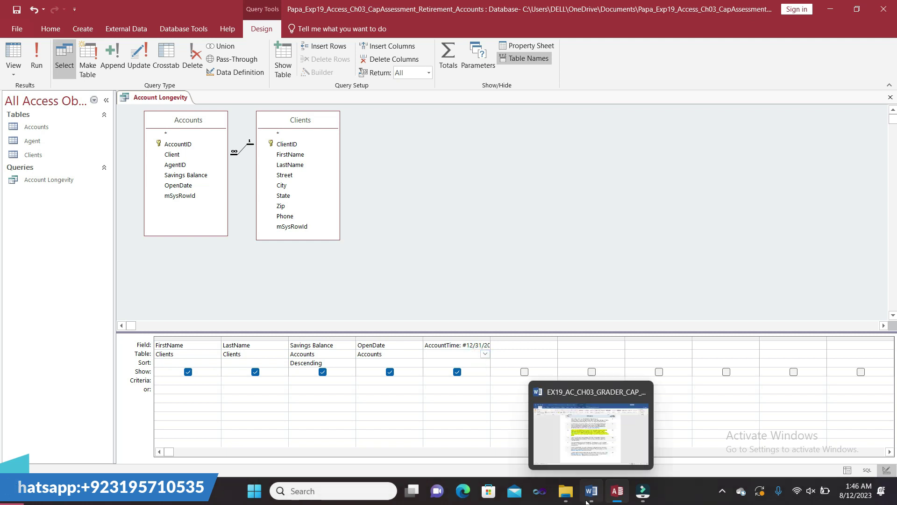
click(583, 446)
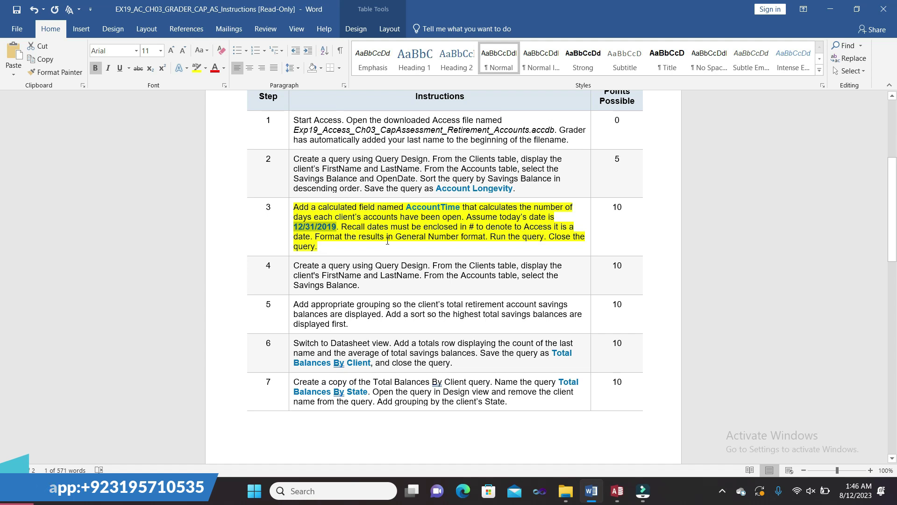
click(320, 239)
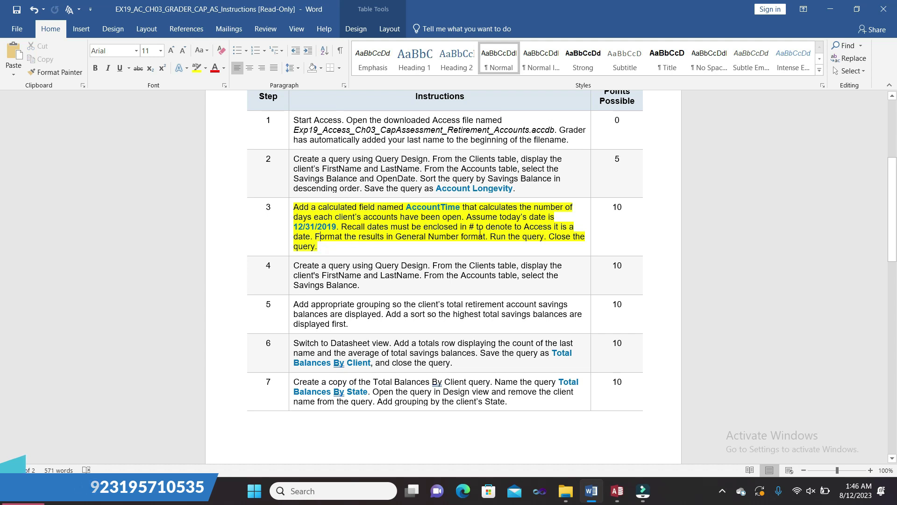
drag(489, 237, 493, 243)
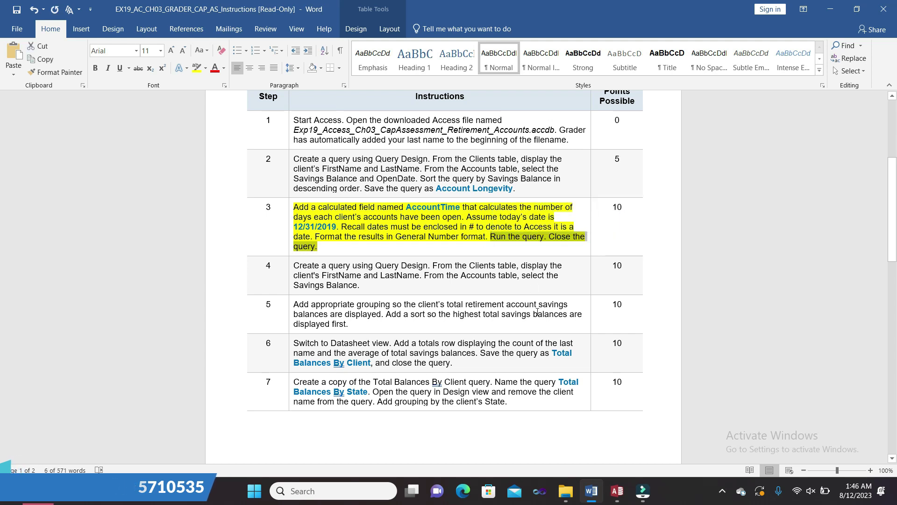
click(616, 492)
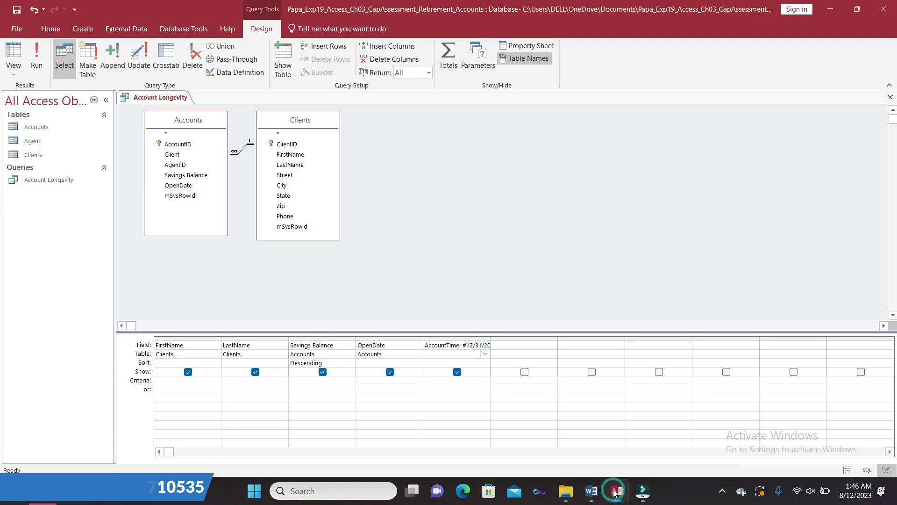
click(35, 52)
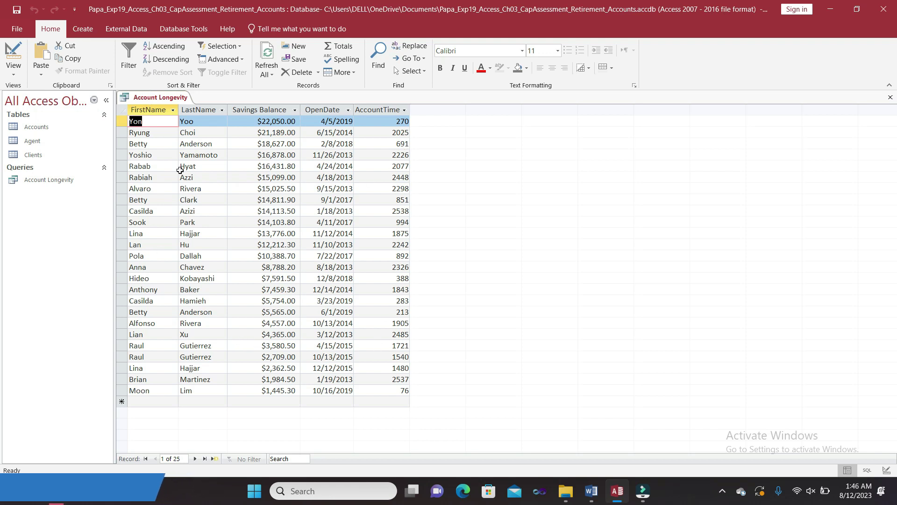
Step: Close the Account Longevity query and save its design changes
right_click(164, 99)
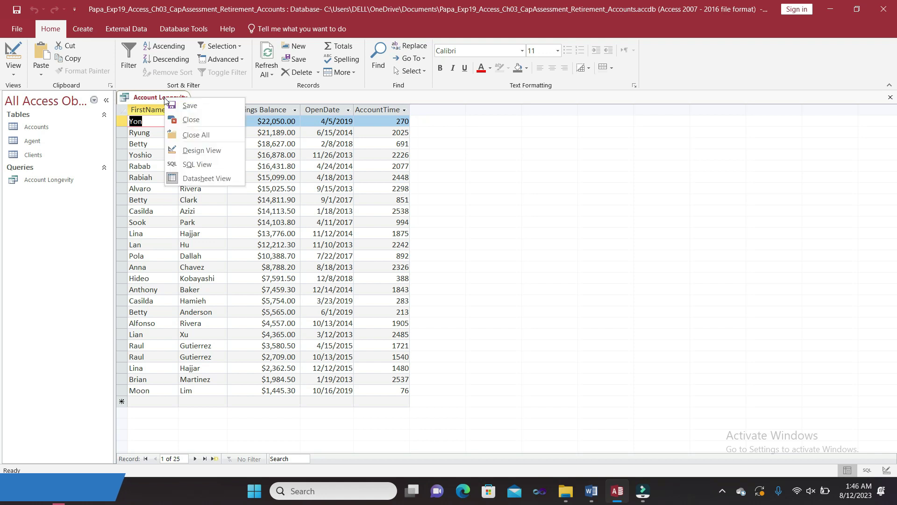
click(203, 116)
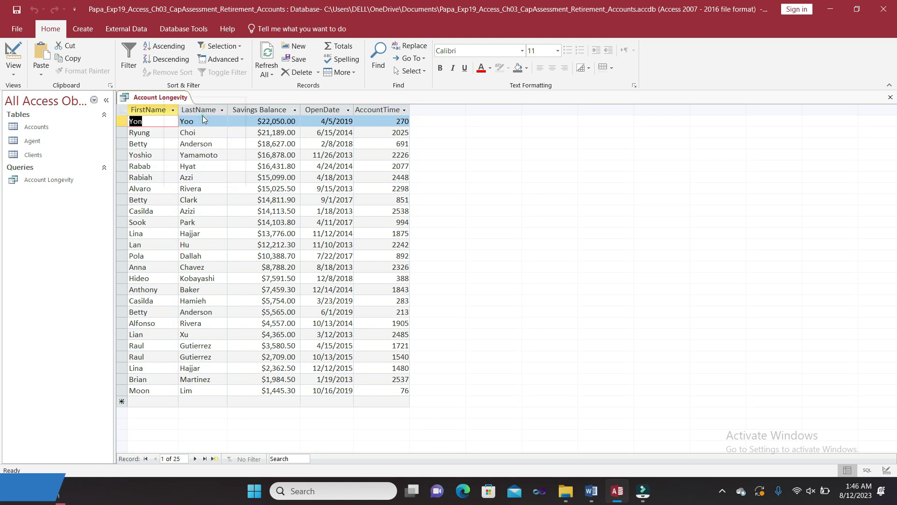
click(409, 277)
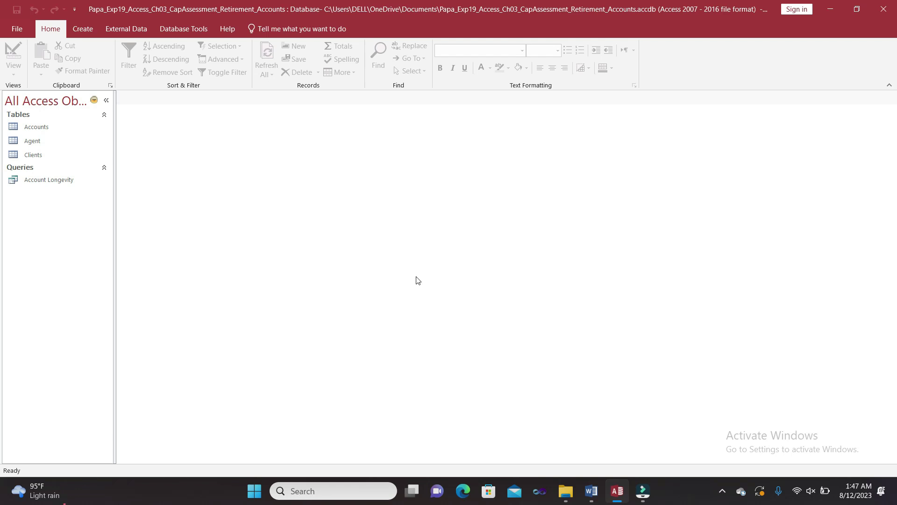
Step: Switch to the Word instructions, remove the yellow highlight from step 3 and highlight step 4 in yellow
click(591, 490)
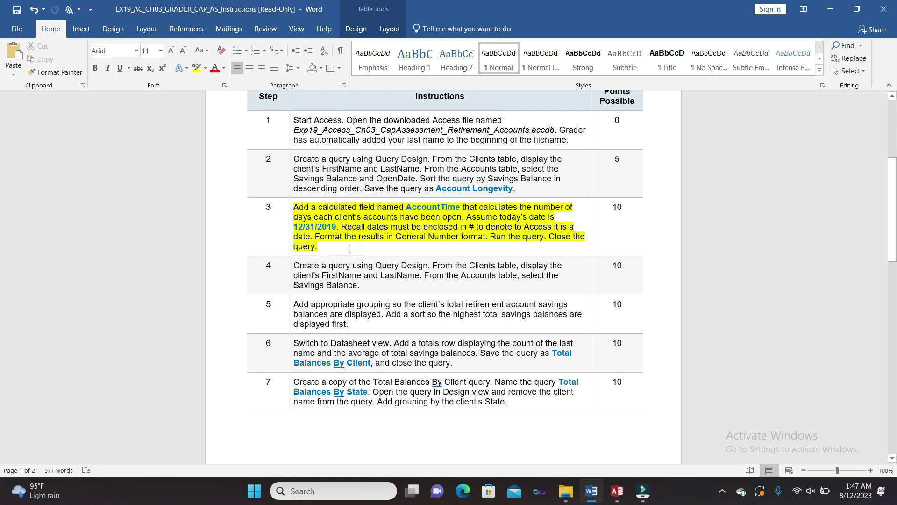
click(290, 209)
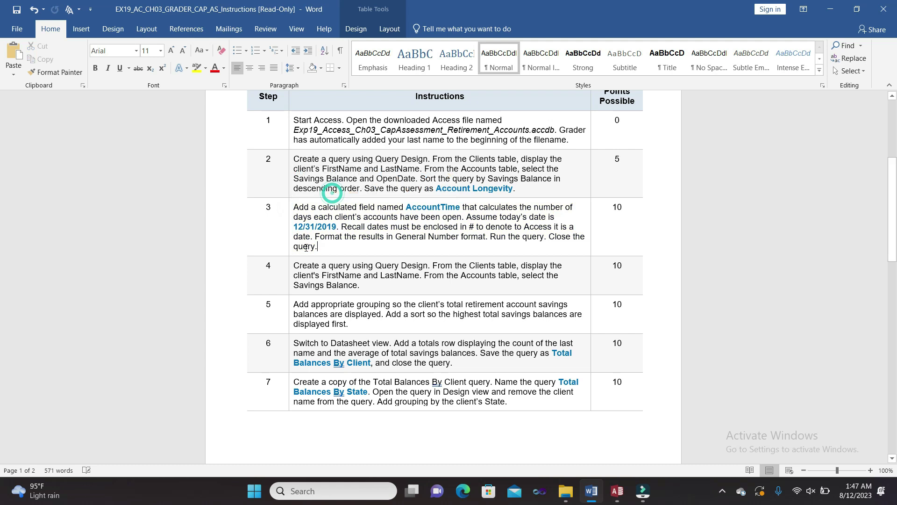
click(291, 265)
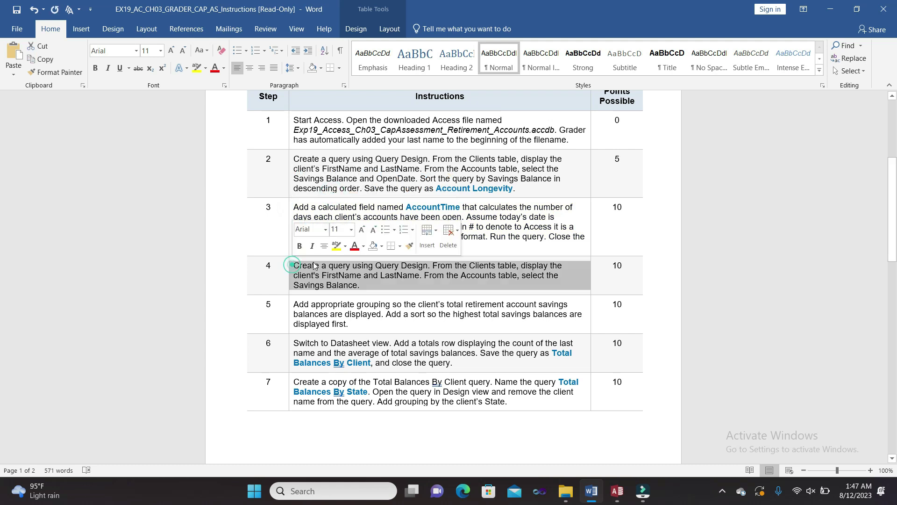
click(337, 246)
click(376, 280)
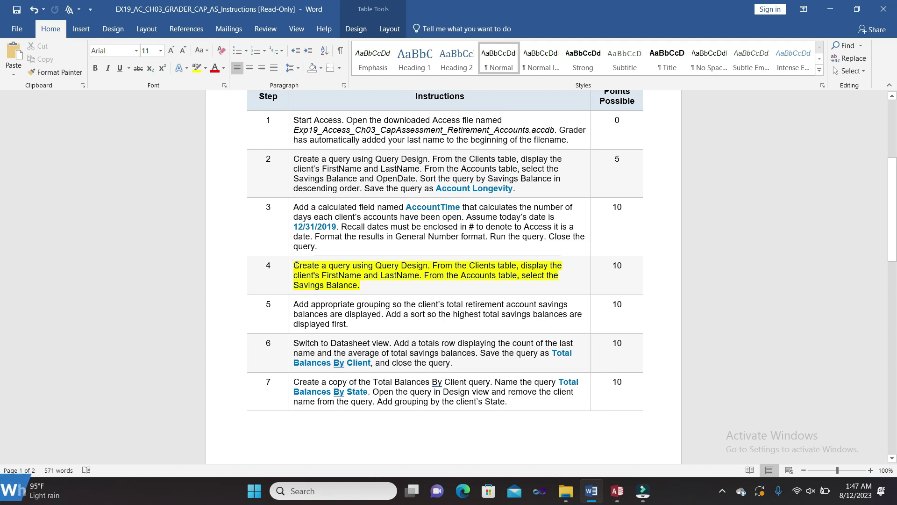
Step: Mark the opening sentence of step 4 in Word, and in Access create a new query using Query Design
drag(295, 265, 427, 266)
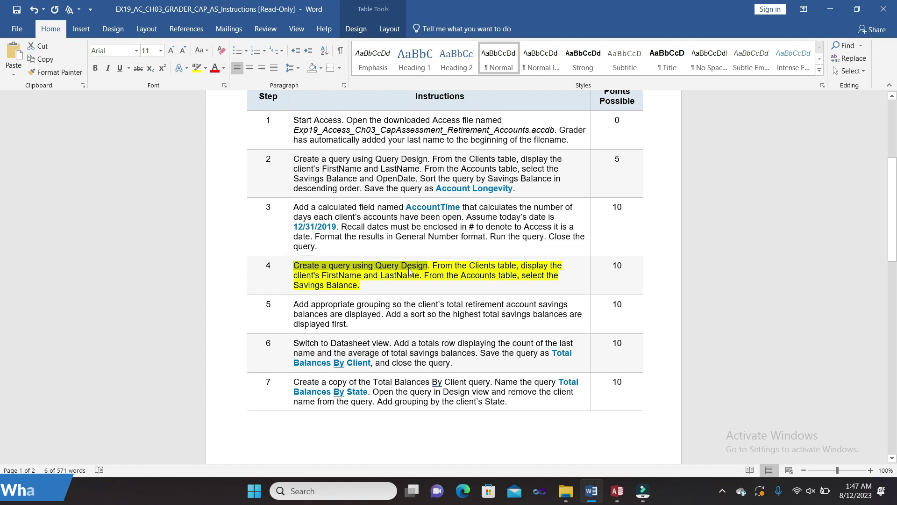
click(617, 491)
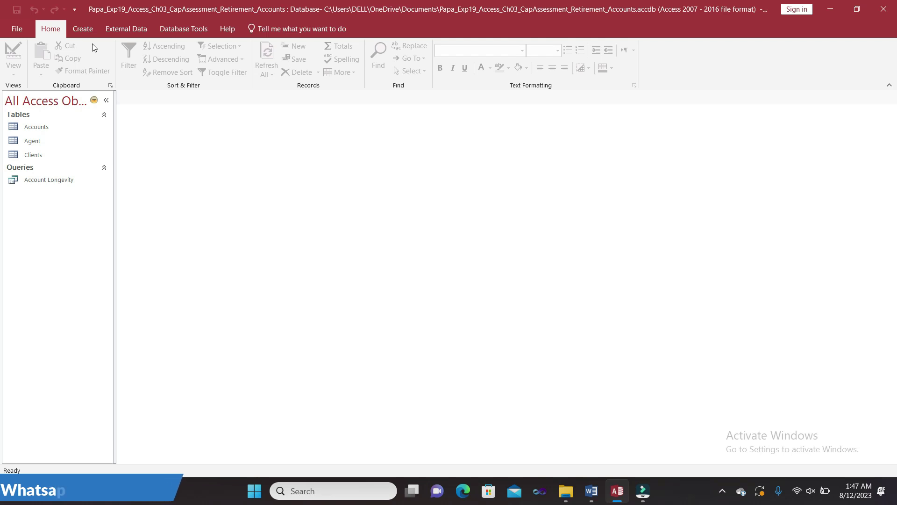
click(89, 32)
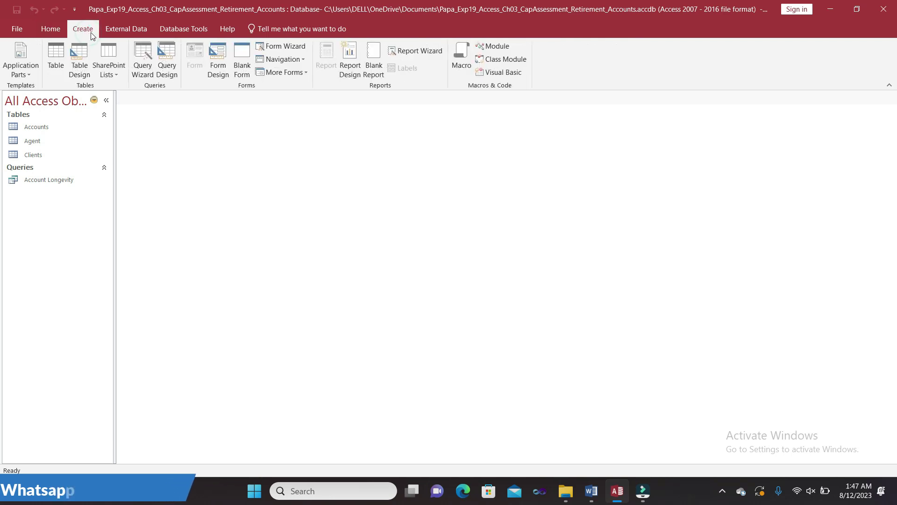
click(171, 70)
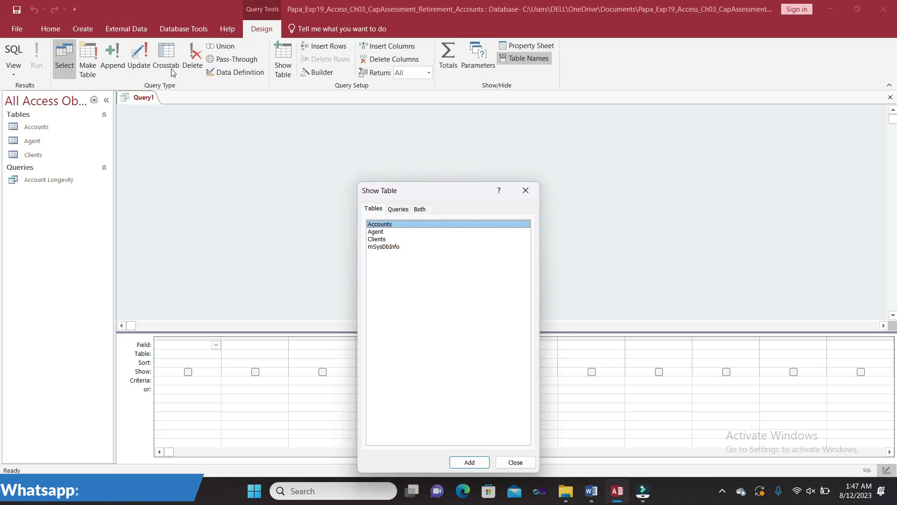
Step: Recheck step 4 in Word, and in Access add the Accounts and Clients tables to the new query
click(592, 490)
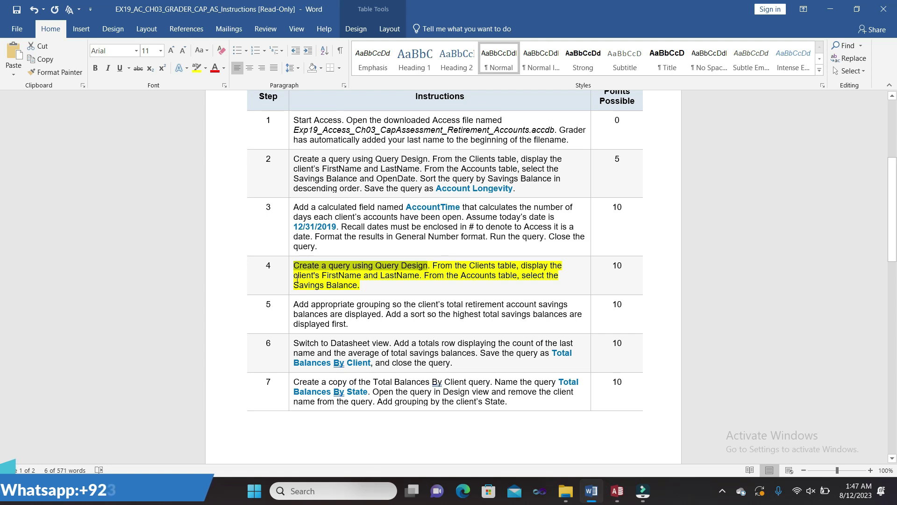
click(619, 490)
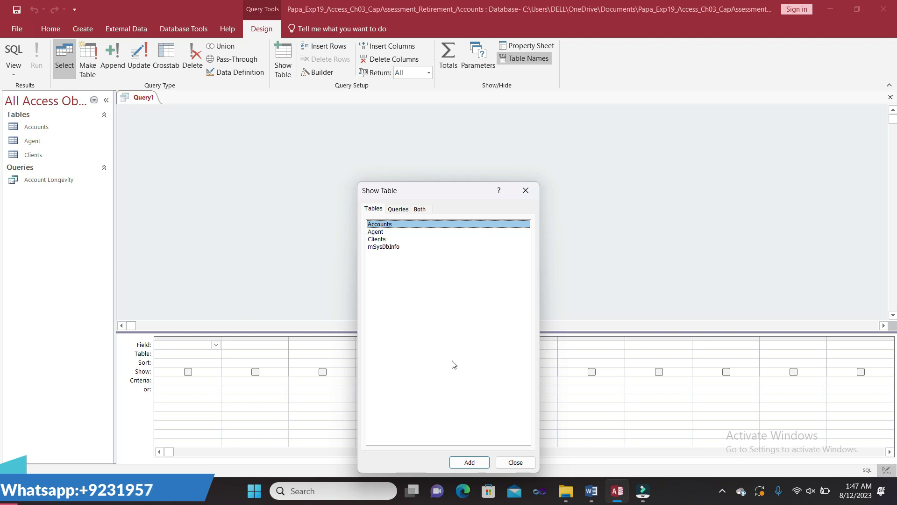
click(477, 467)
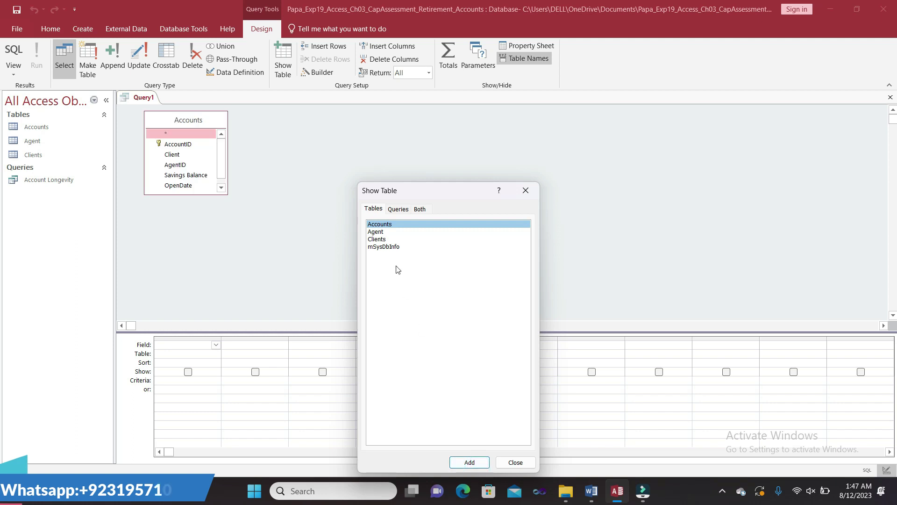
click(393, 240)
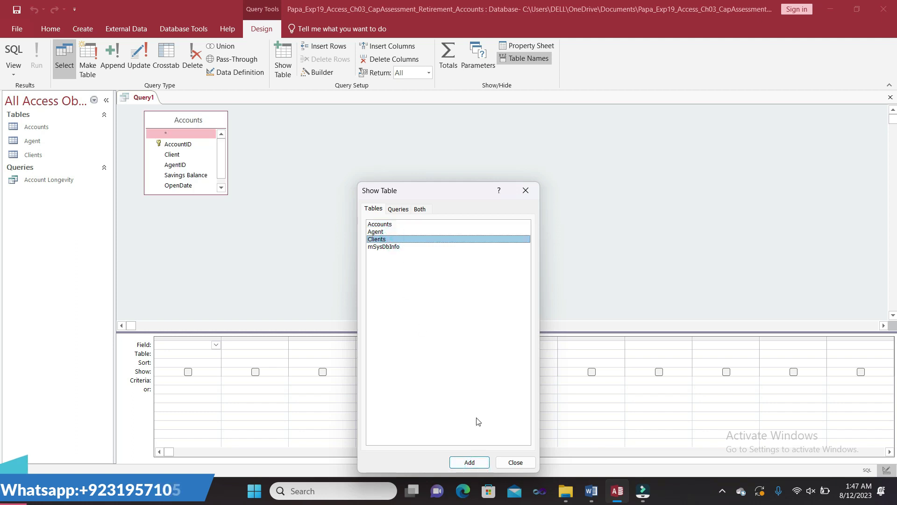
click(483, 467)
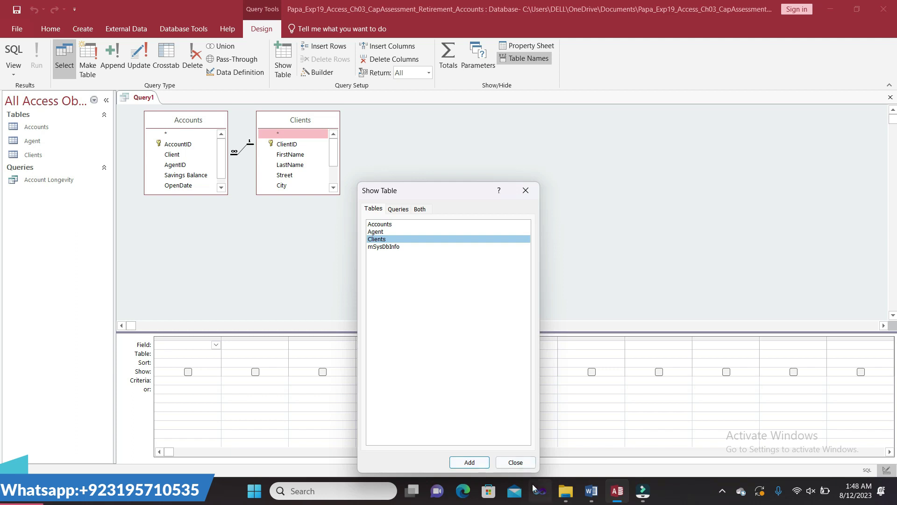
click(525, 466)
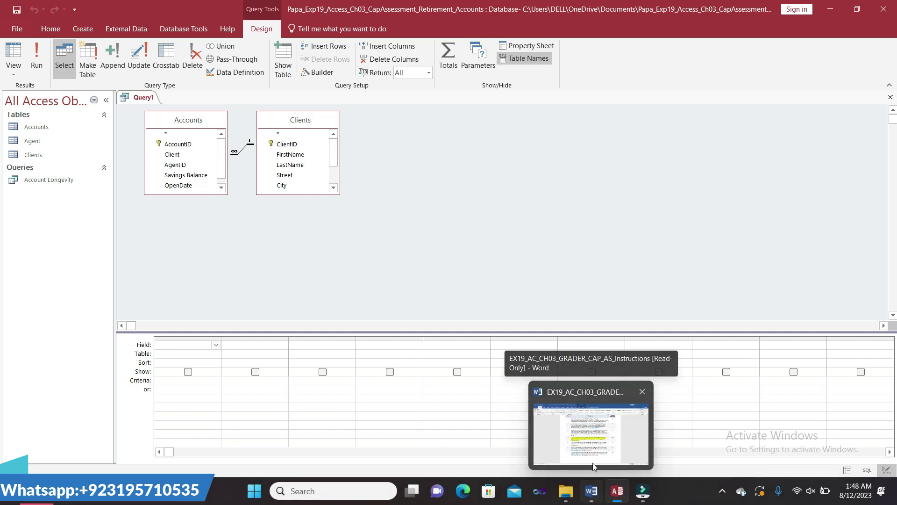
Step: Check the Clients fields in step 4 in Word, and in Access enlarge both table boxes and add FirstName and LastName from Clients
click(550, 404)
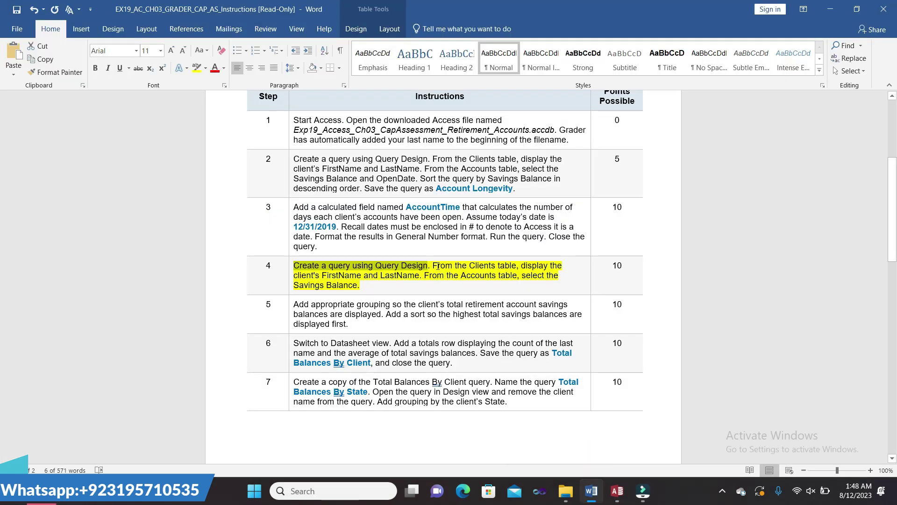
drag(434, 266, 420, 276)
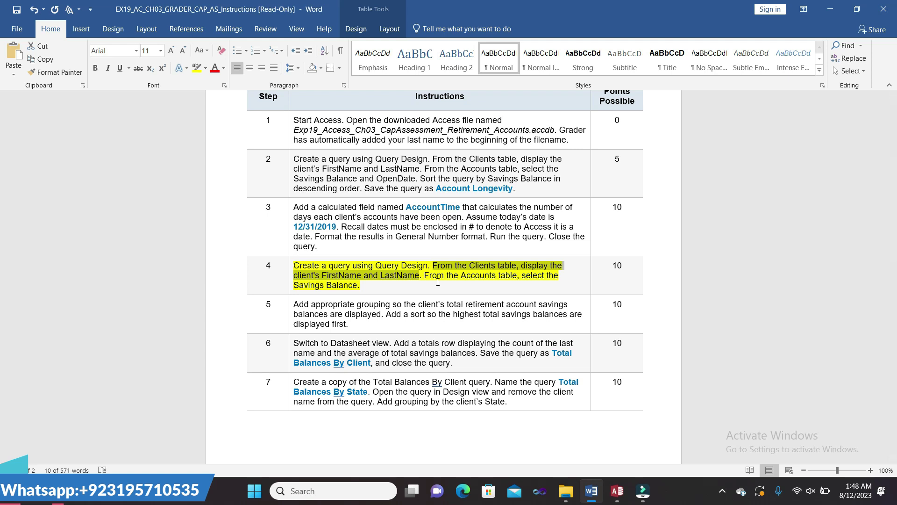
click(618, 490)
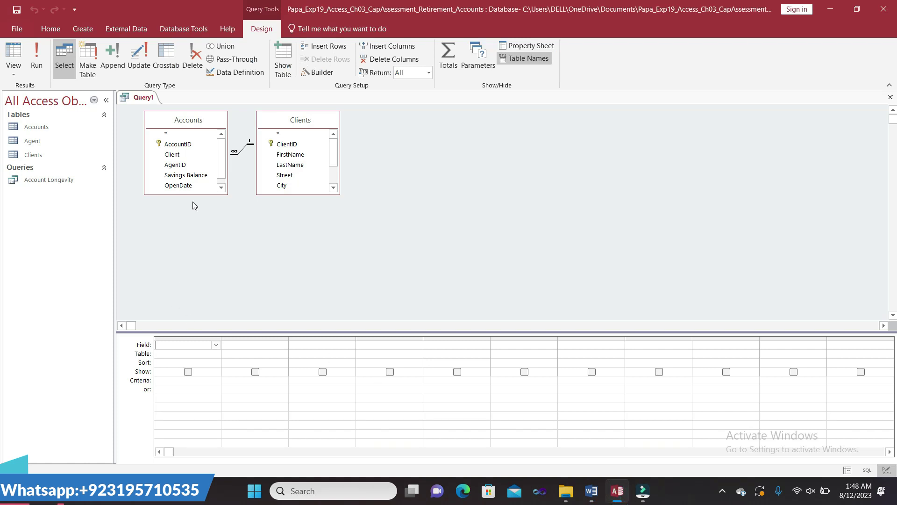
drag(202, 193, 198, 240)
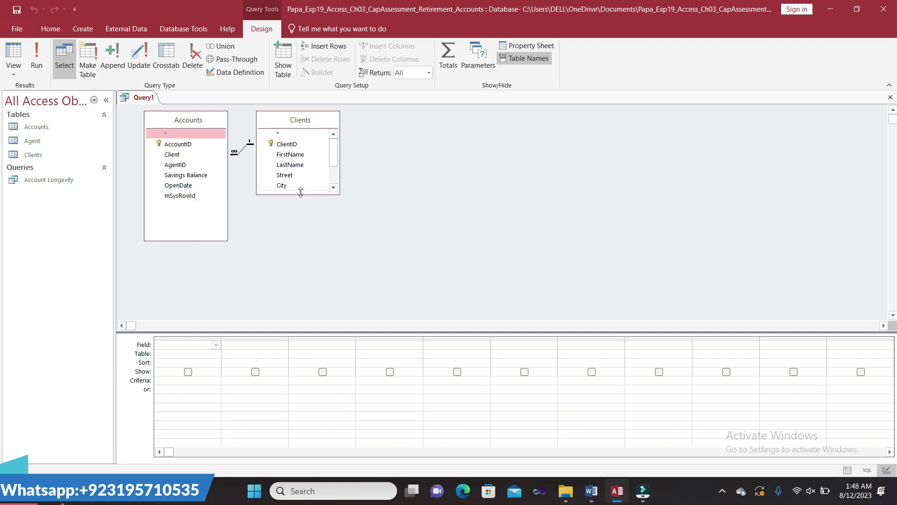
drag(295, 195, 304, 251)
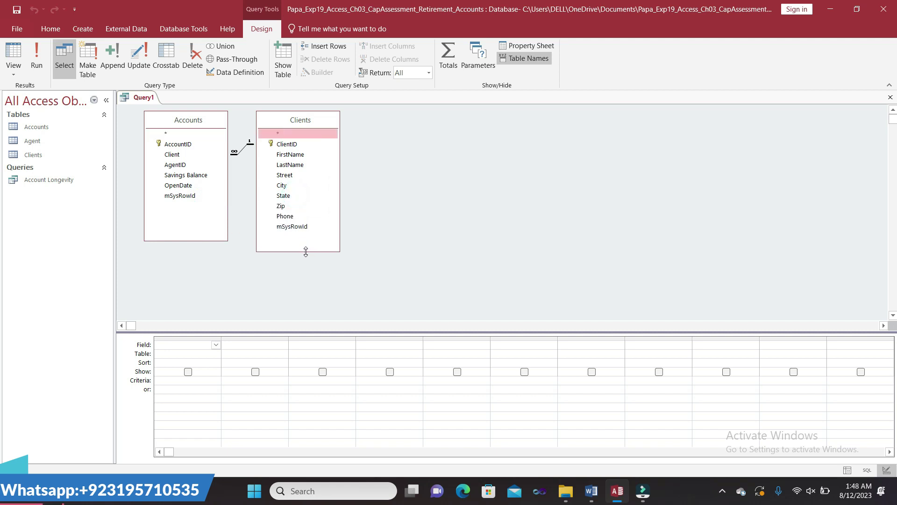
double_click(301, 155)
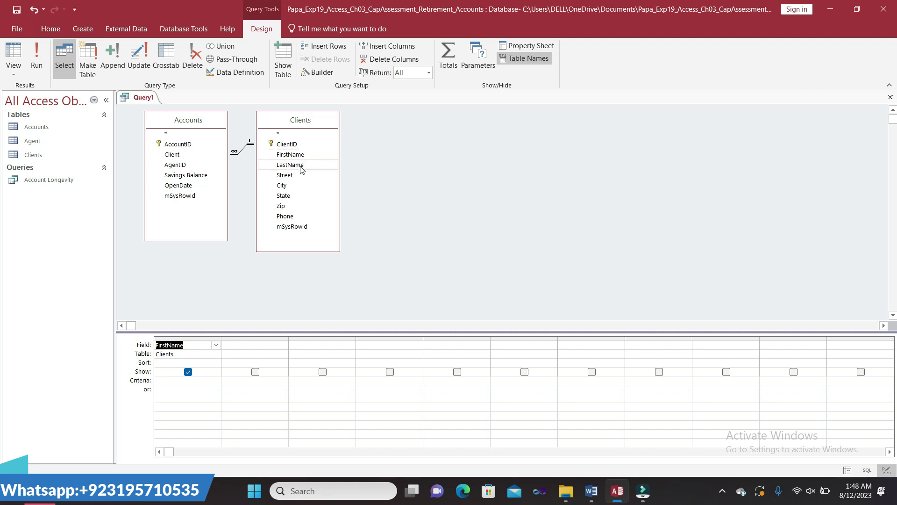
double_click(301, 165)
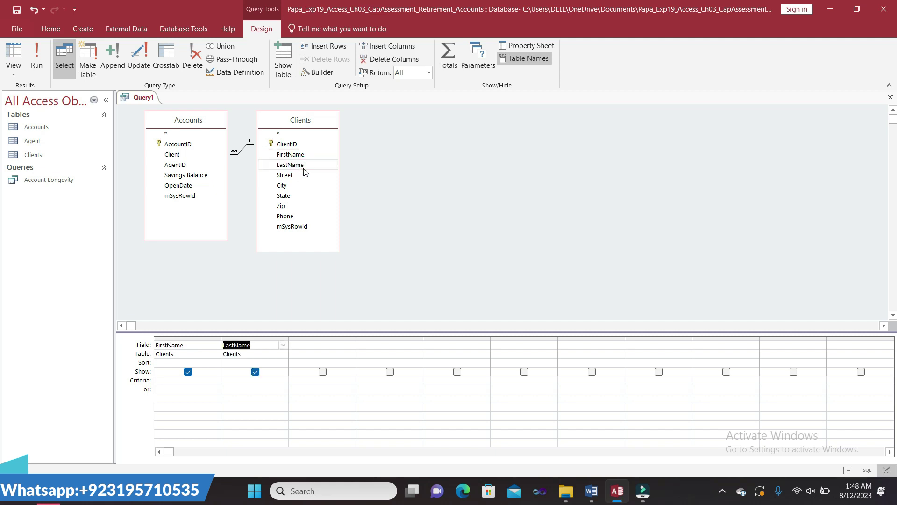
Step: Mark the Accounts sentence of step 4 in Word, and in Access add Savings Balance from the Accounts table to the query
click(584, 490)
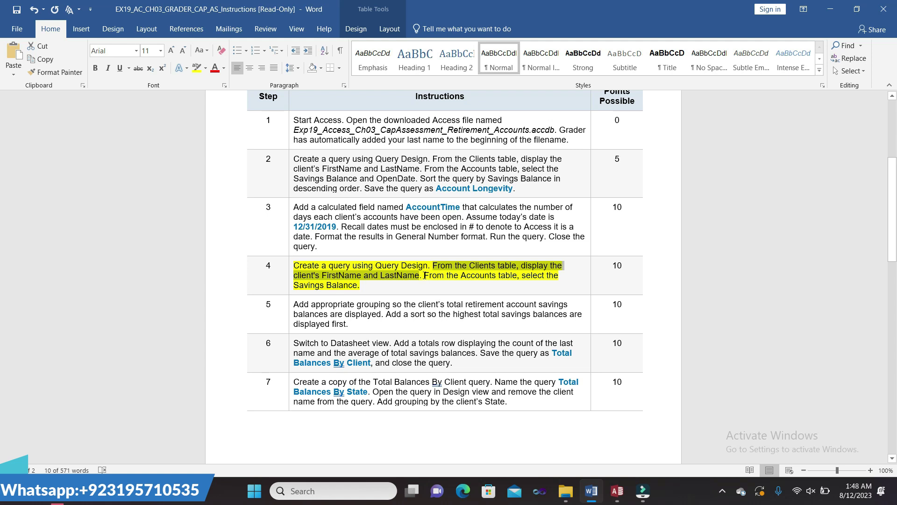
mouse_move(424, 275)
mouse_down()
mouse_move(433, 303)
mouse_move(433, 285)
mouse_up()
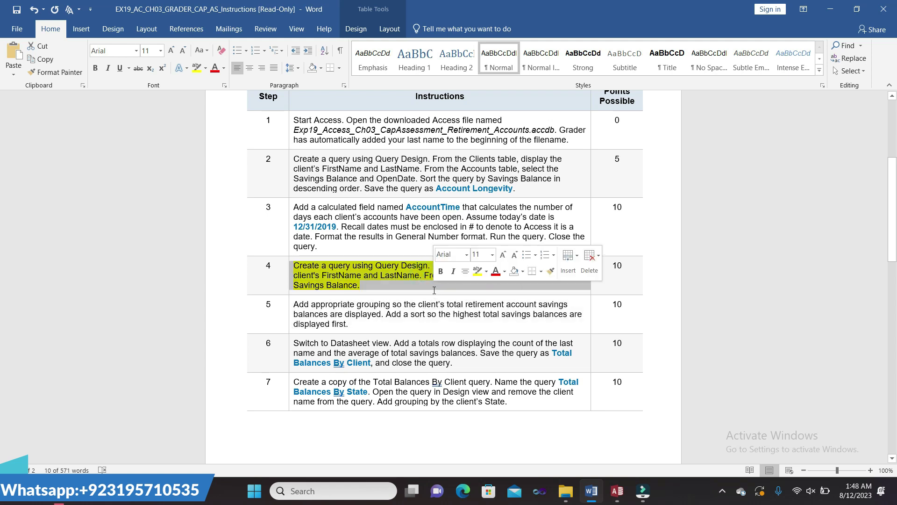
click(281, 290)
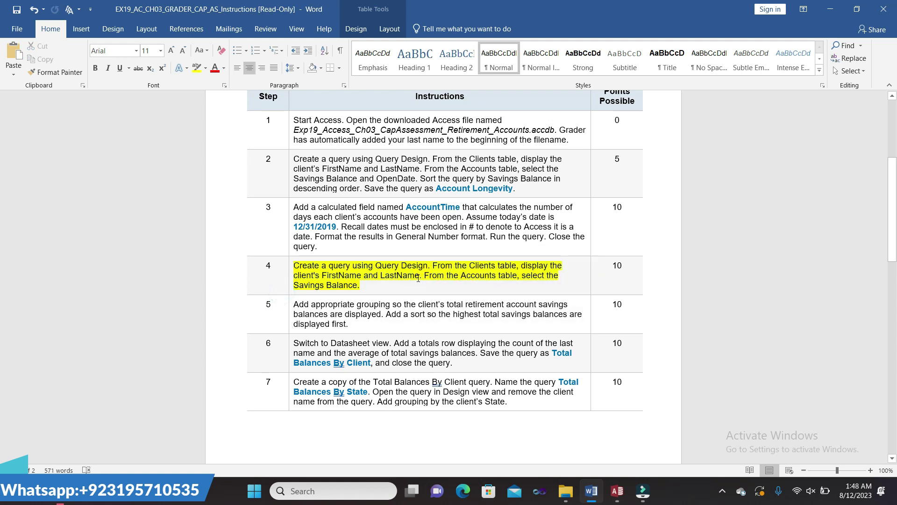
drag(425, 275, 403, 286)
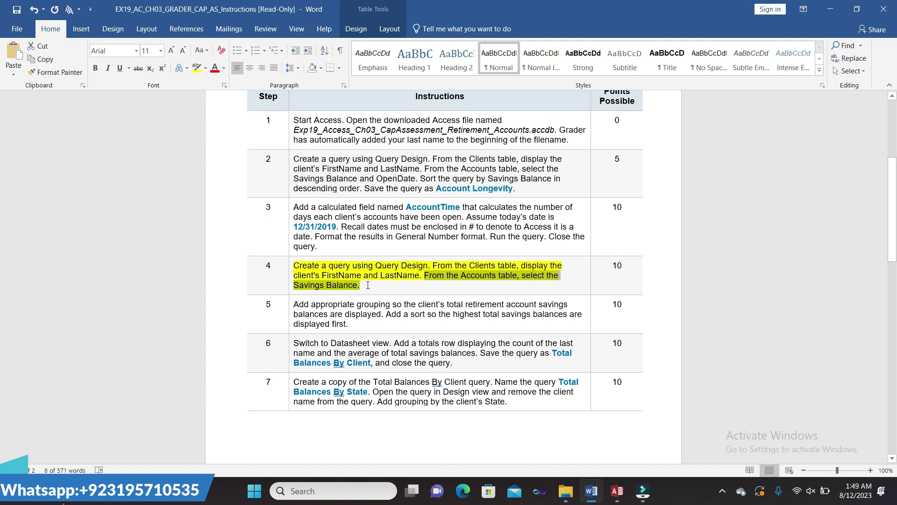
click(619, 493)
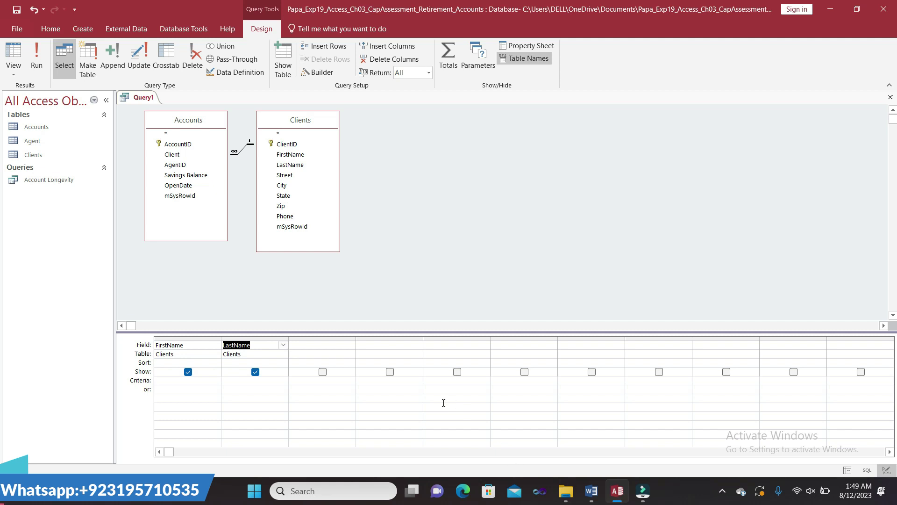
double_click(176, 175)
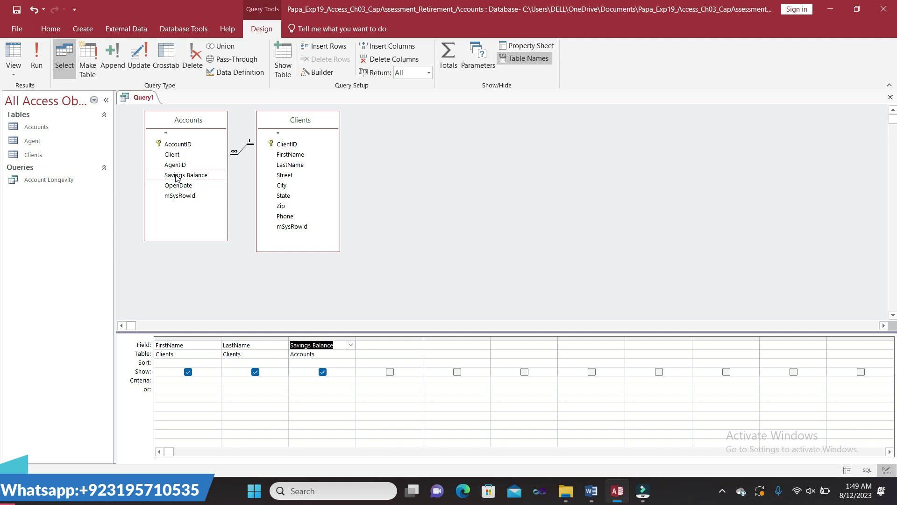
click(339, 347)
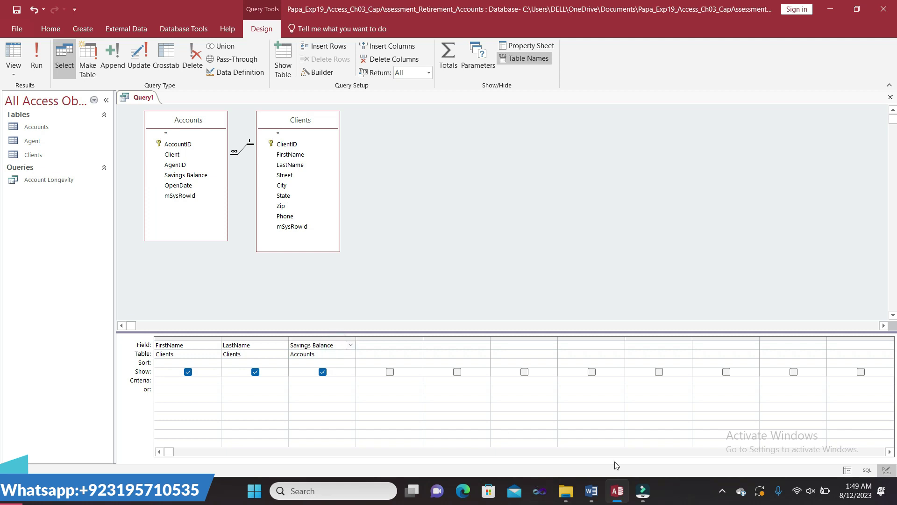
Step: In Word, move the yellow highlight from step 4 to step 5 and mark the grouping sentence, returning to Access
click(591, 490)
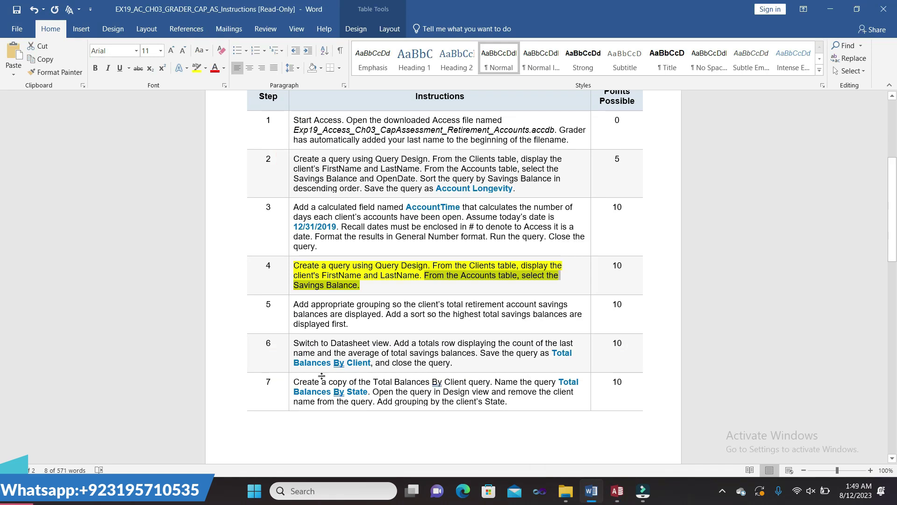
click(291, 268)
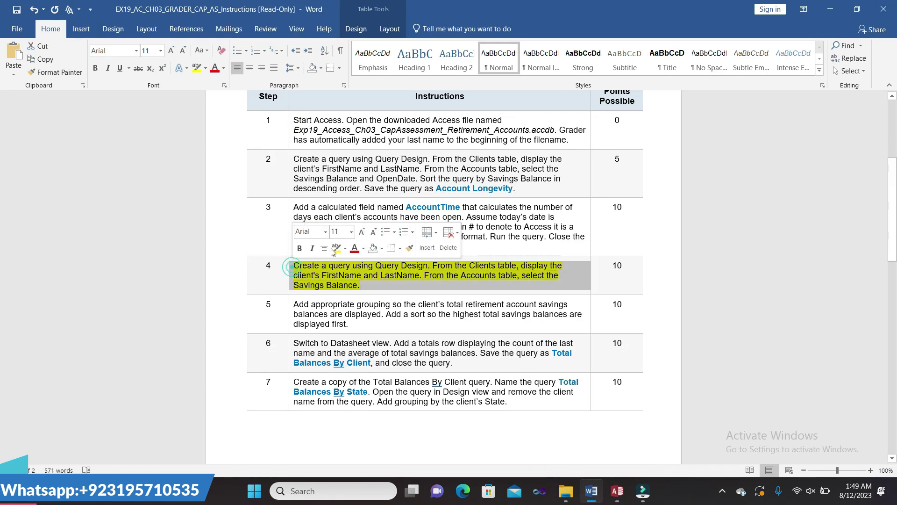
click(338, 248)
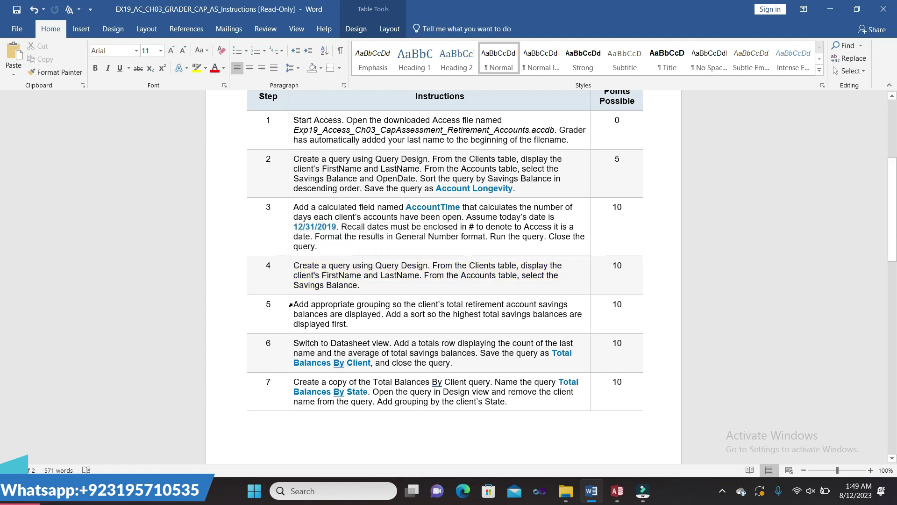
click(292, 304)
click(335, 285)
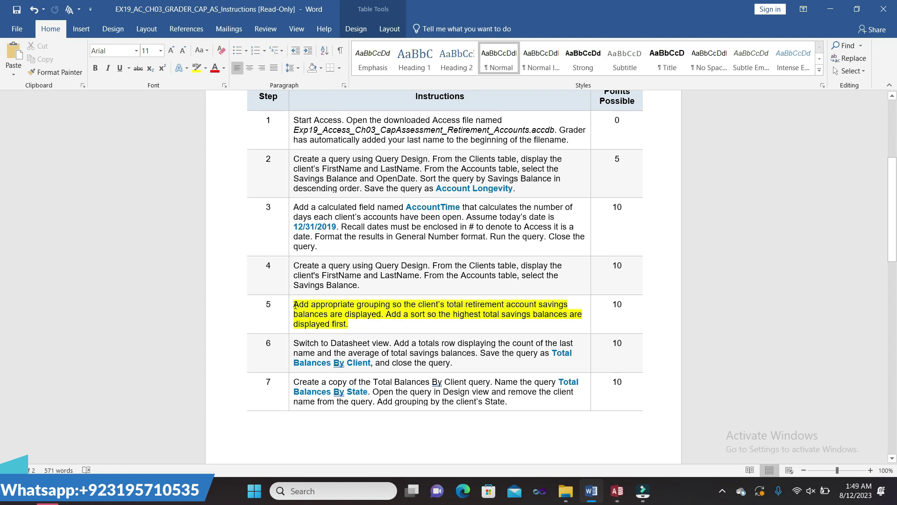
drag(295, 304, 382, 314)
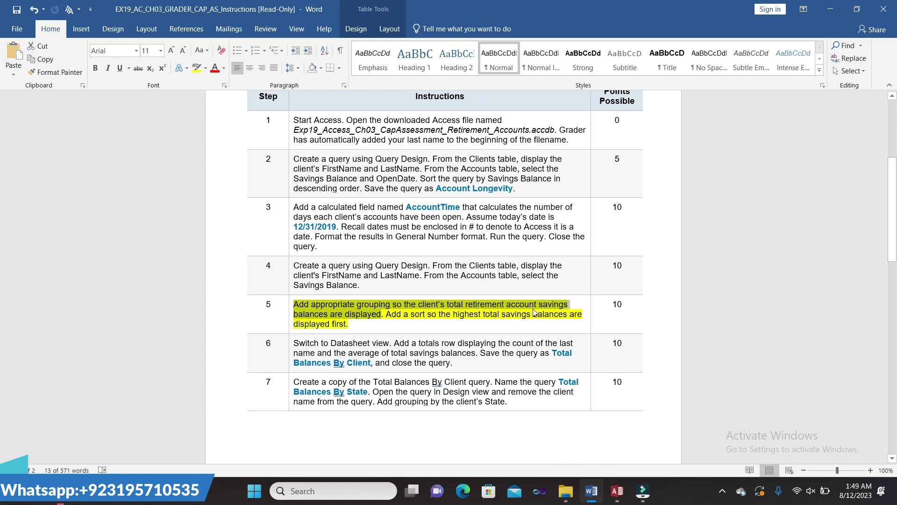
click(616, 490)
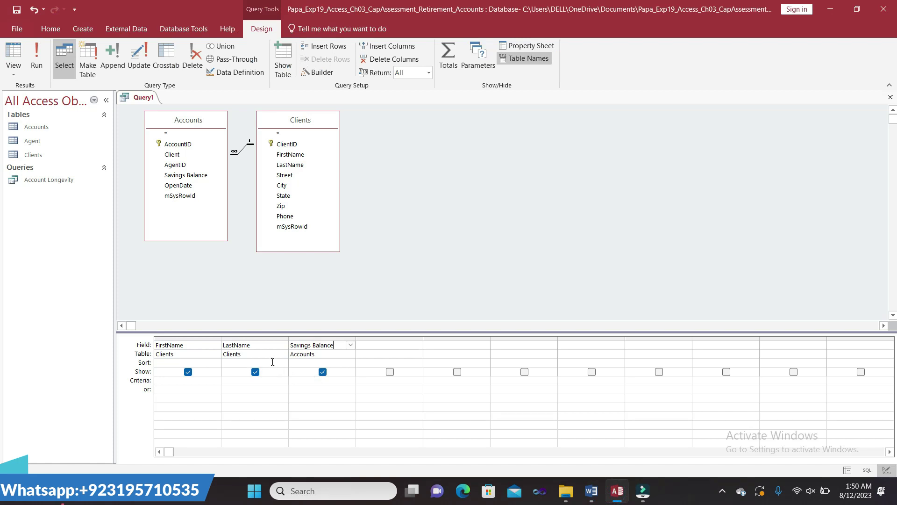
click(312, 362)
click(350, 362)
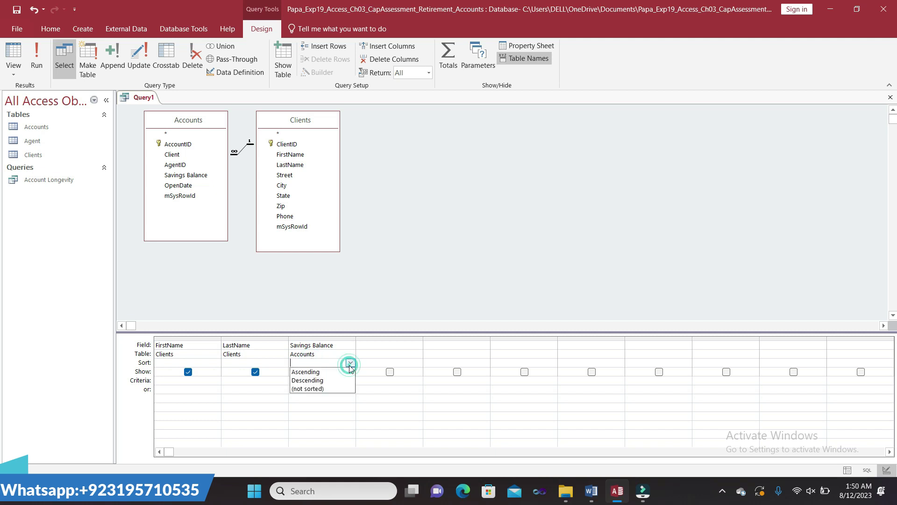
click(322, 388)
click(324, 411)
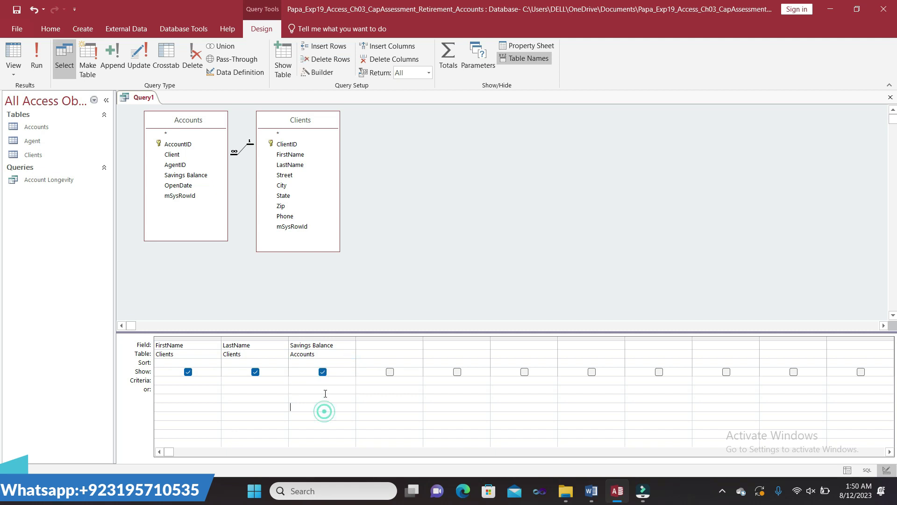
Step: Turn on Totals for the query and set the Savings Balance column to Sum
click(446, 53)
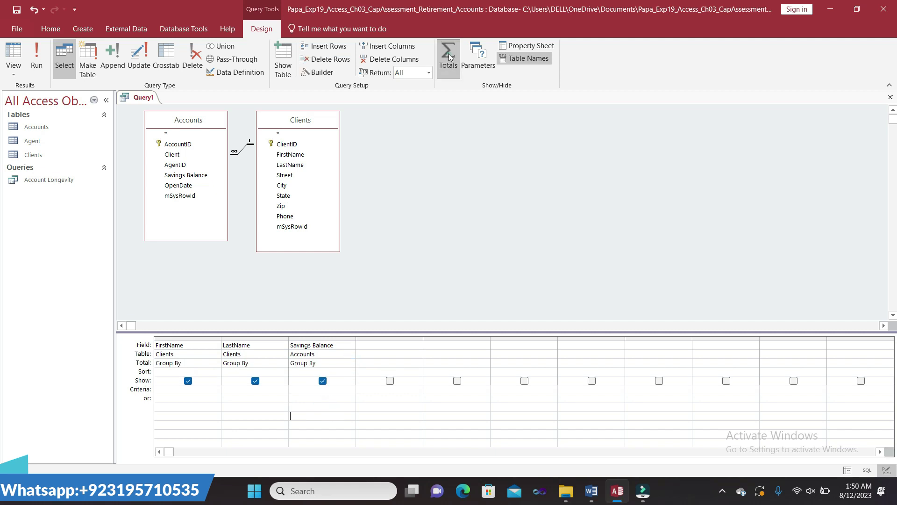
click(330, 362)
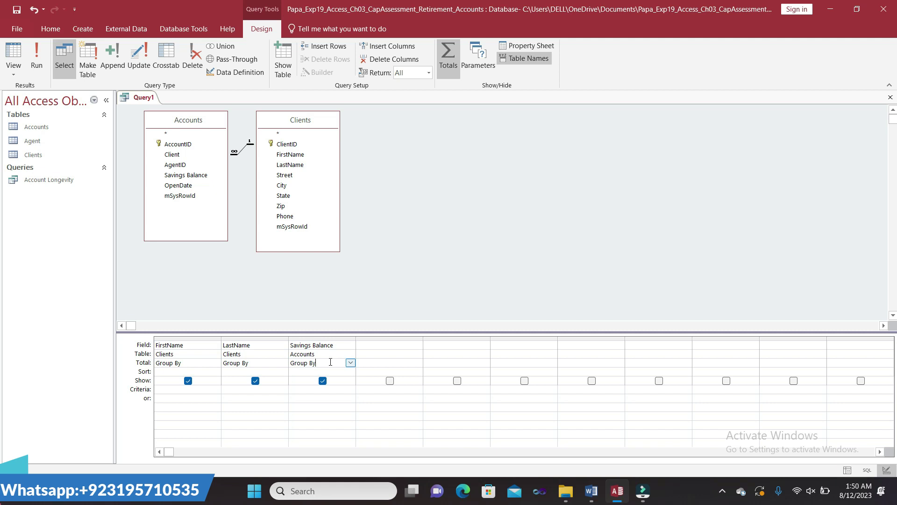
click(351, 363)
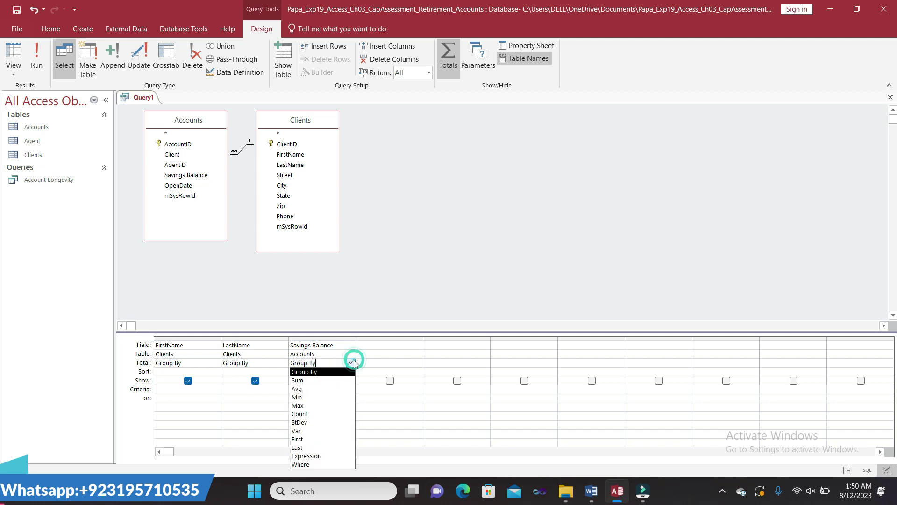
click(340, 382)
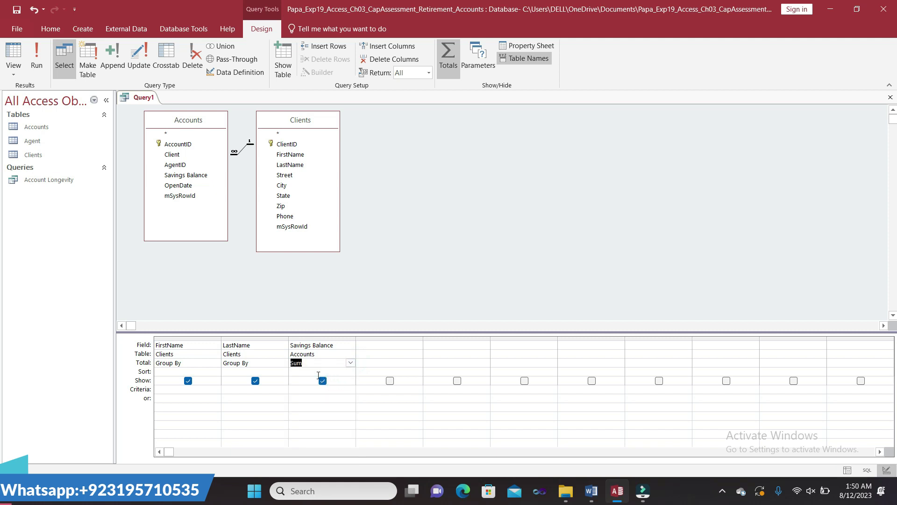
click(323, 363)
Step: Mark the sort sentence of step 5 in Word, and in Access sort the Savings Balance column in Descending order
click(591, 491)
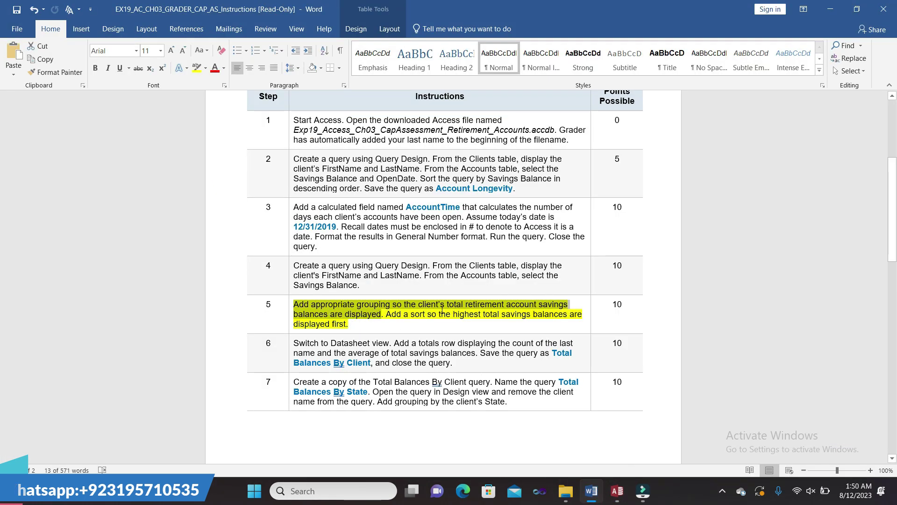
ctrl+click(388, 315)
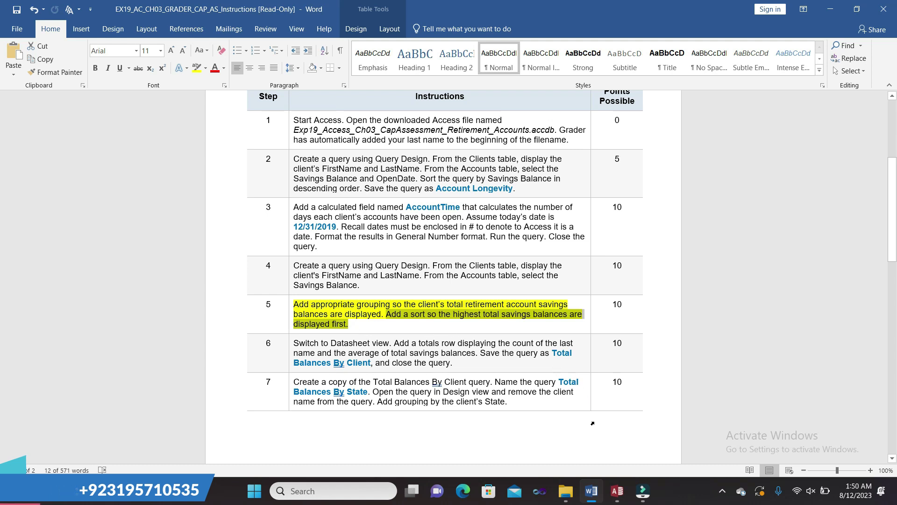
click(614, 497)
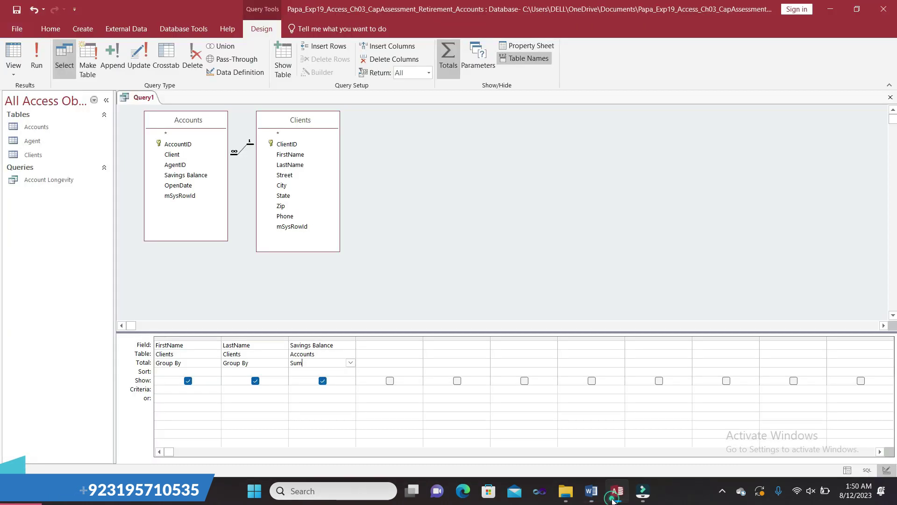
click(330, 372)
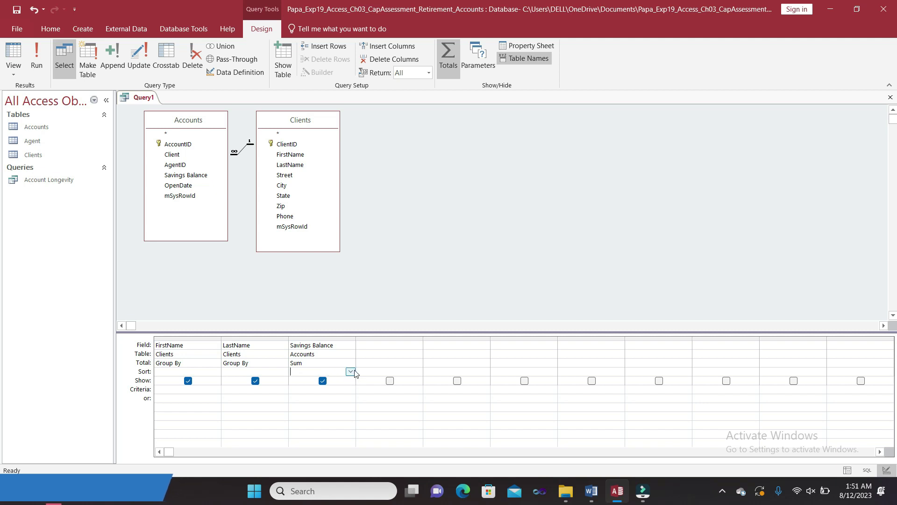
click(351, 371)
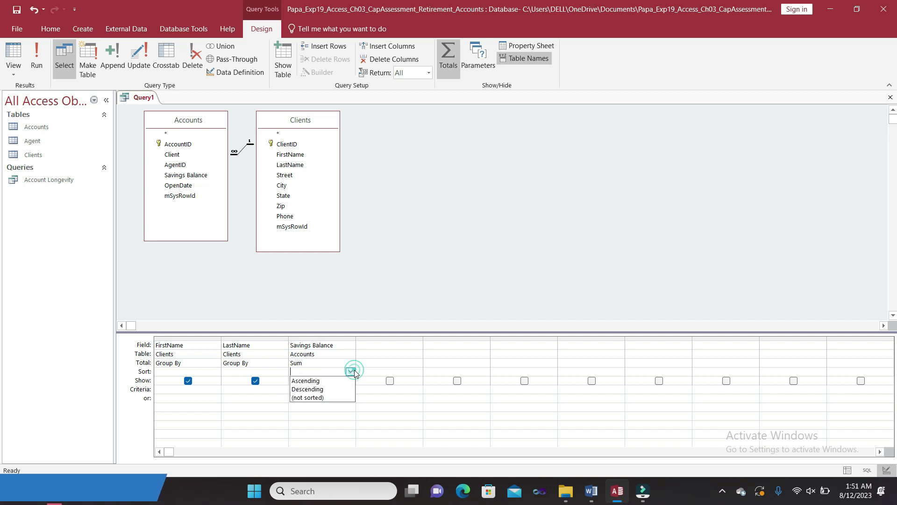
click(330, 390)
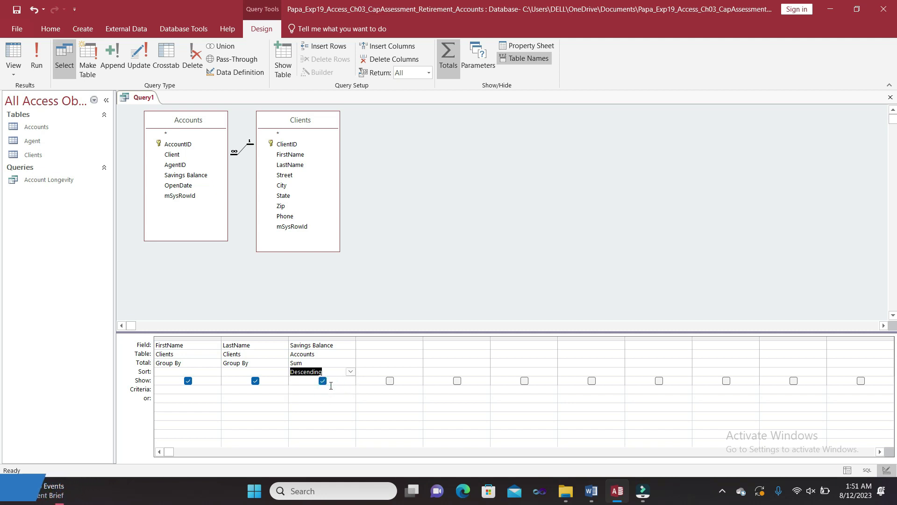
click(336, 372)
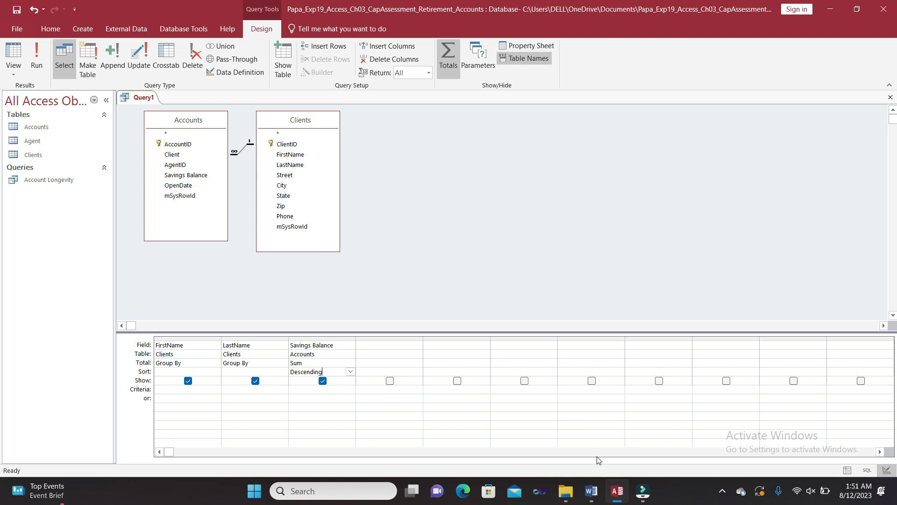
Step: Switch to the Word instructions, remove the yellow highlight from step 5 and highlight step 6 in yellow
click(591, 491)
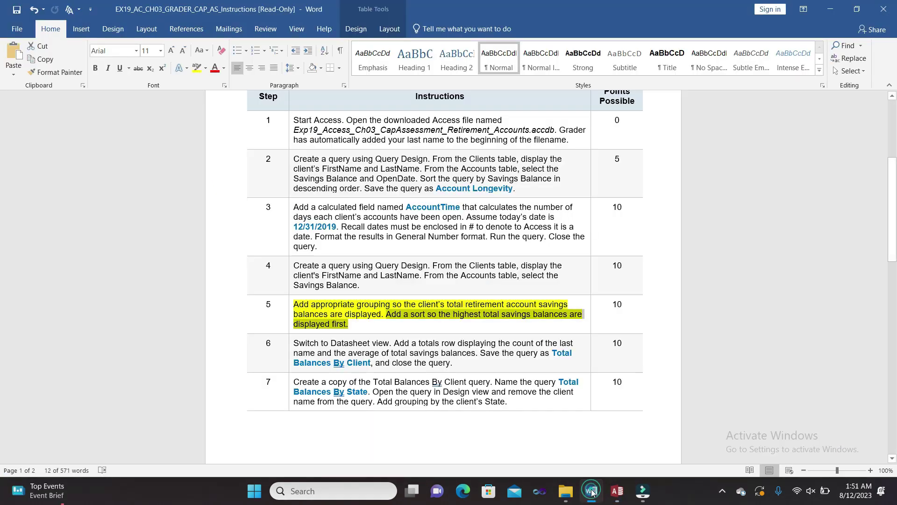
click(423, 389)
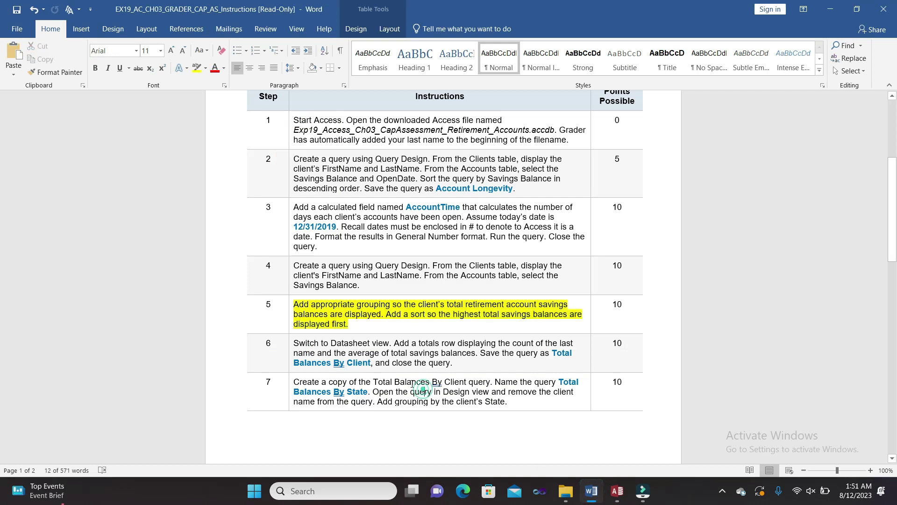
click(290, 305)
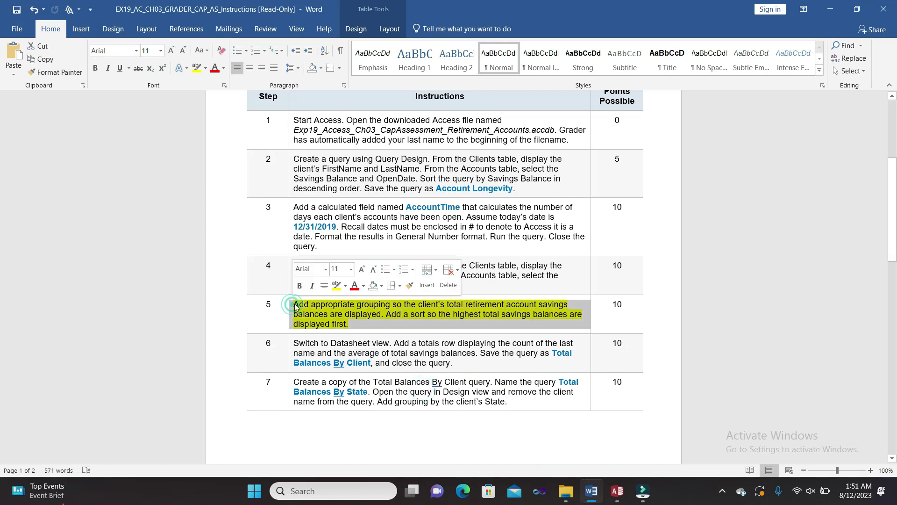
click(335, 285)
click(291, 347)
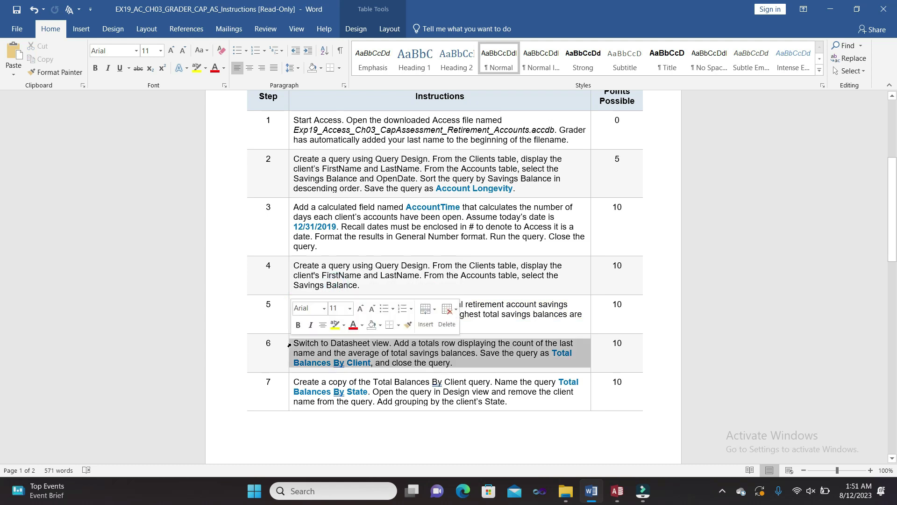
click(335, 326)
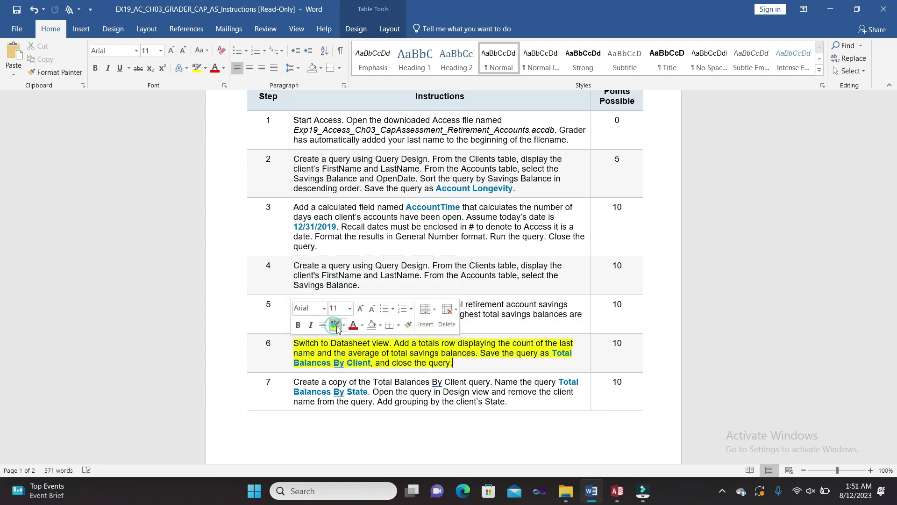
click(454, 359)
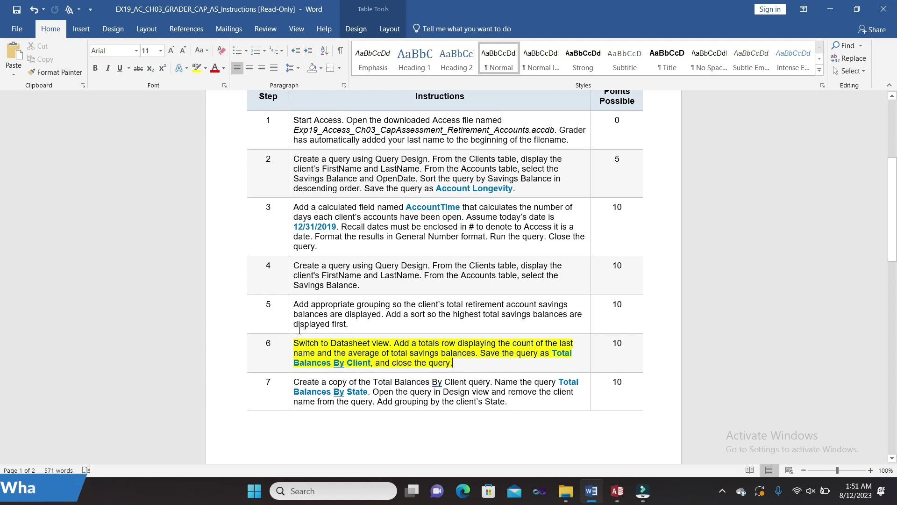
Step: Mark the Datasheet view sentence of step 6 in Word, and in Access switch the query to Datasheet view
drag(295, 343, 391, 346)
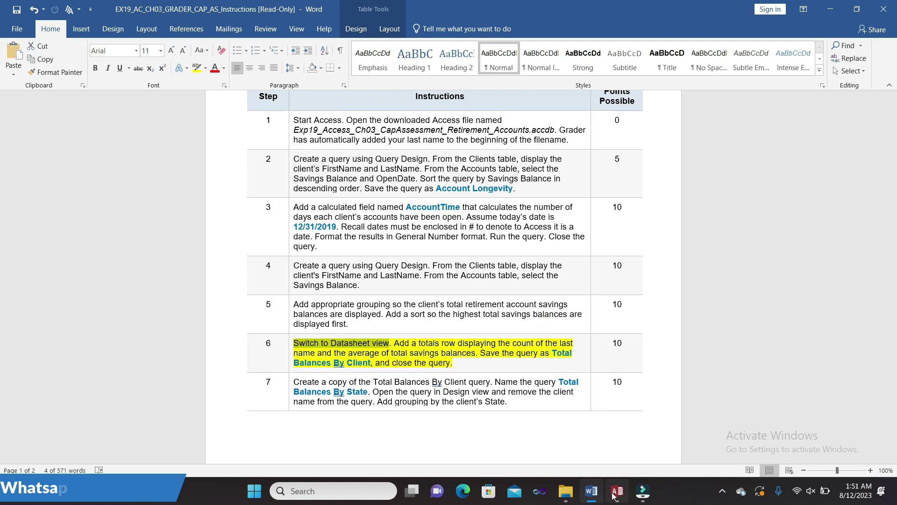
key(alt+Tab)
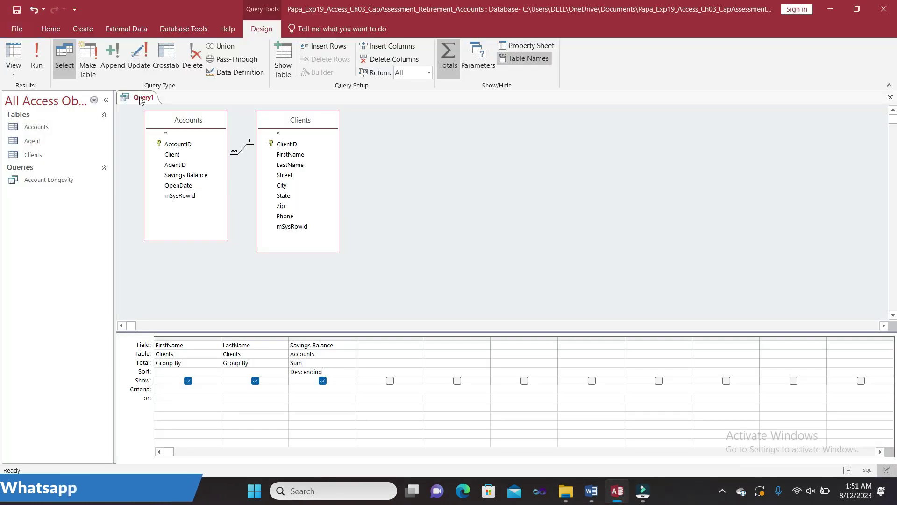
right_click(140, 99)
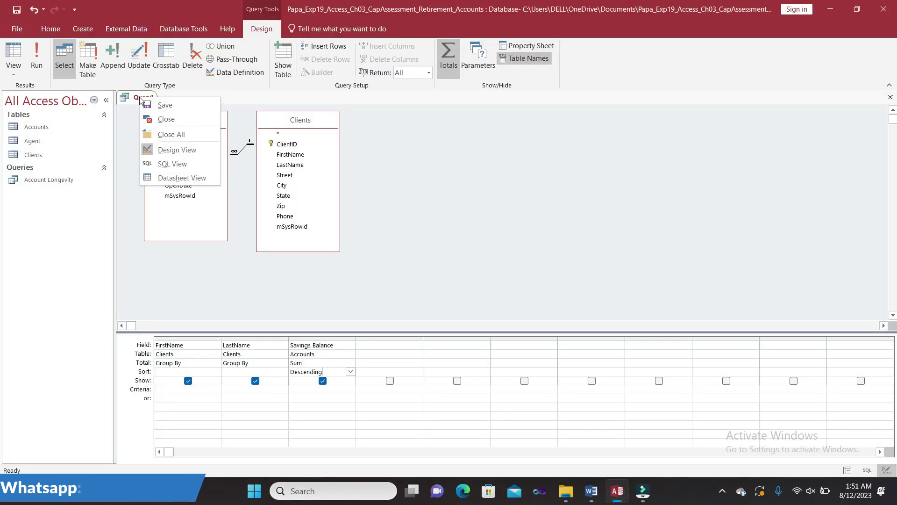
click(180, 179)
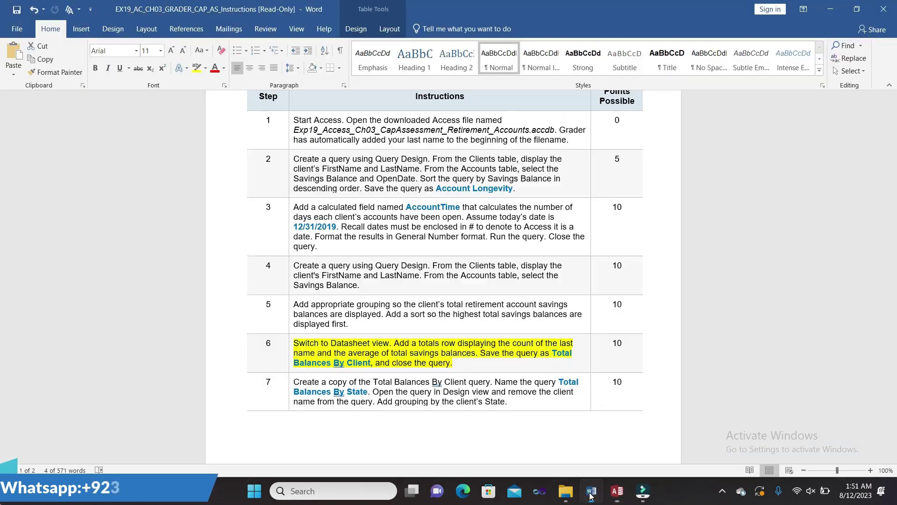
Step: Mark the totals row sentence of step 6 in Word, and in Access add a totals row to the query datasheet
click(592, 491)
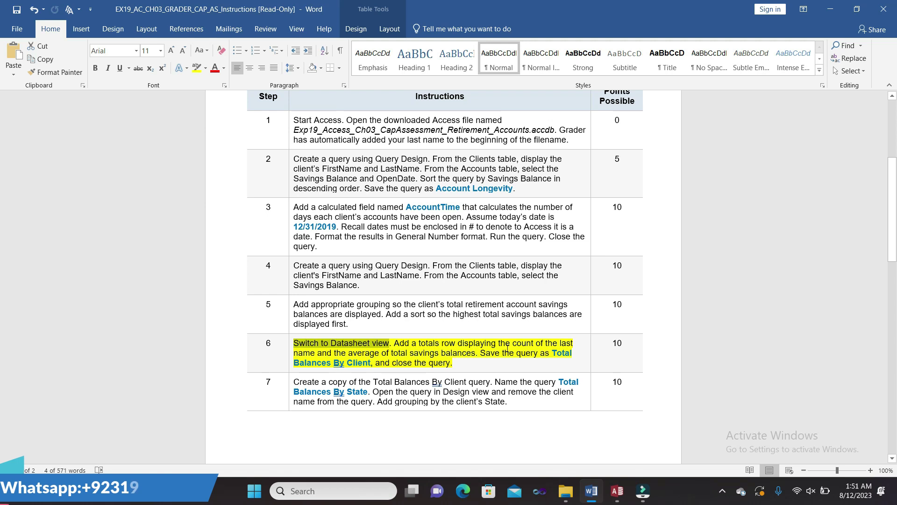
drag(394, 343, 465, 357)
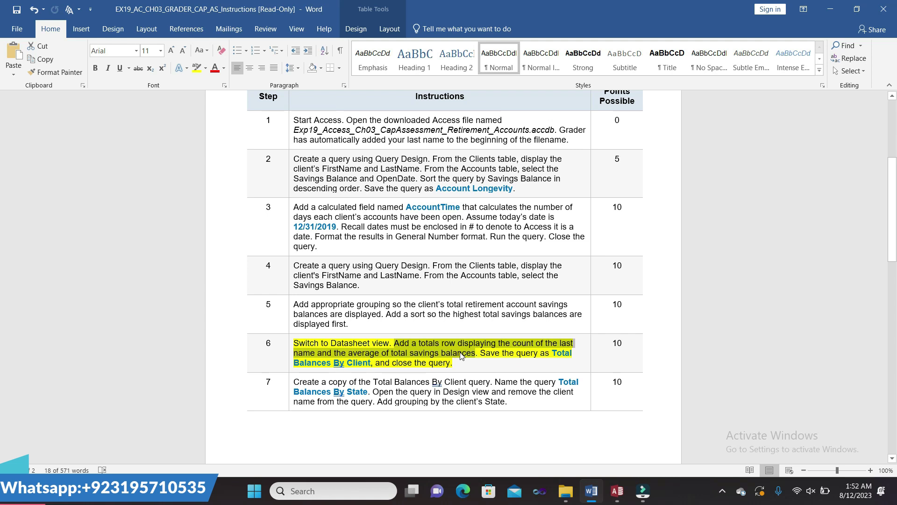
mouse_move(617, 493)
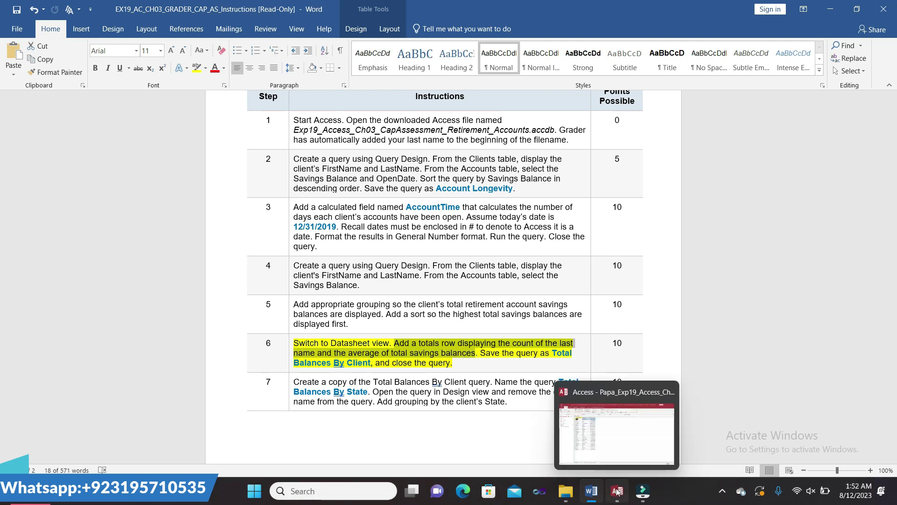
click(617, 491)
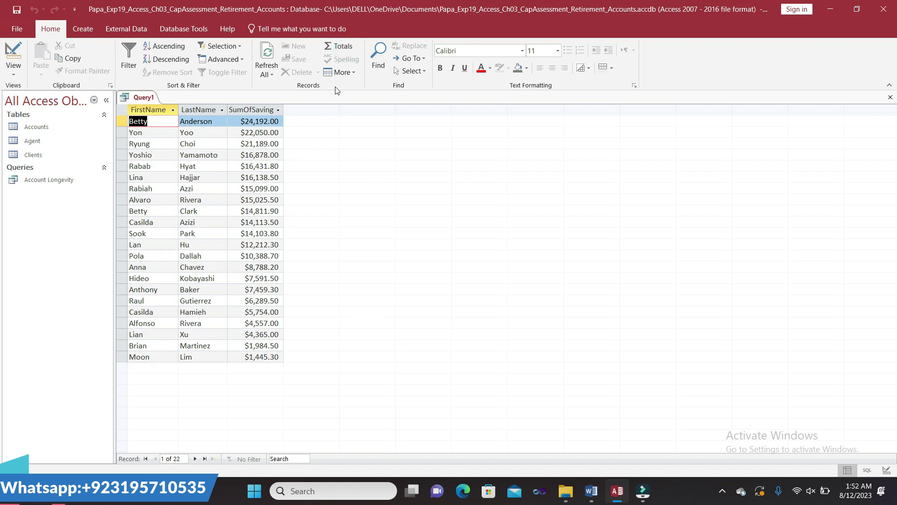
click(350, 49)
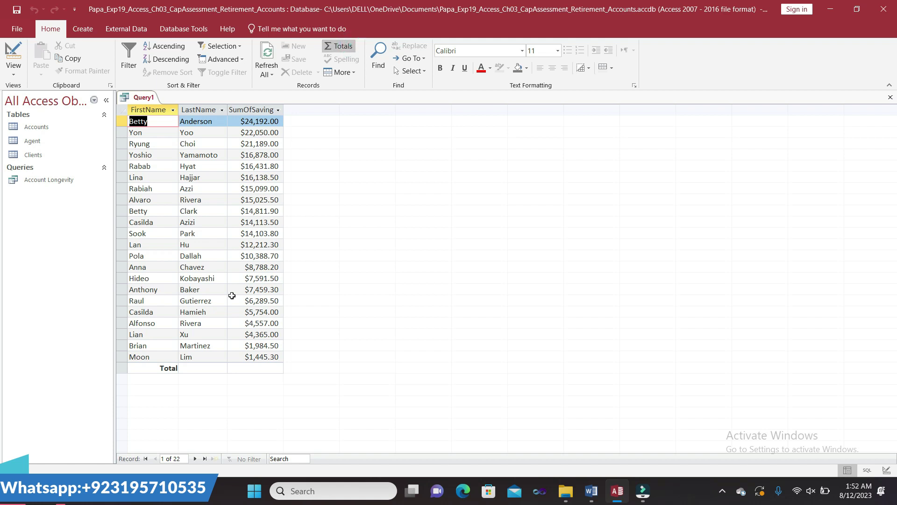
Step: Recheck step 6 in Word, and in the Access totals row set the LastName column to Count
click(202, 369)
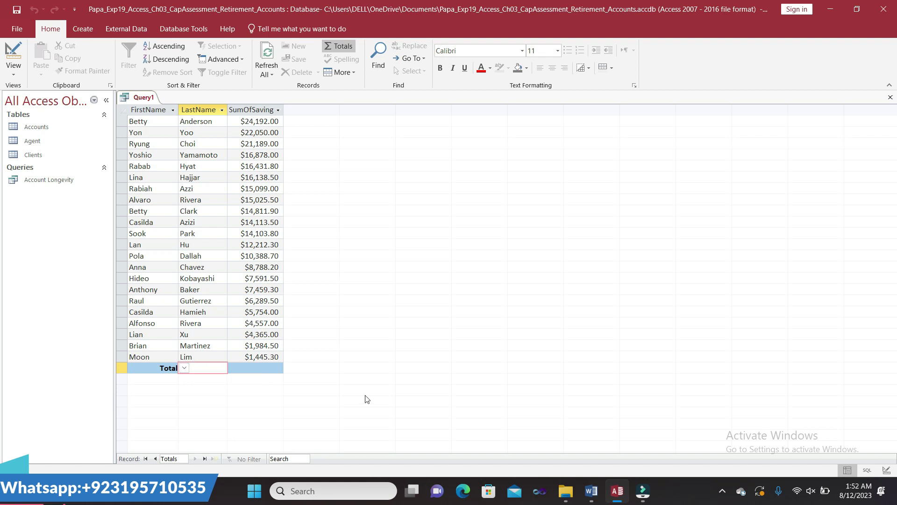
click(591, 490)
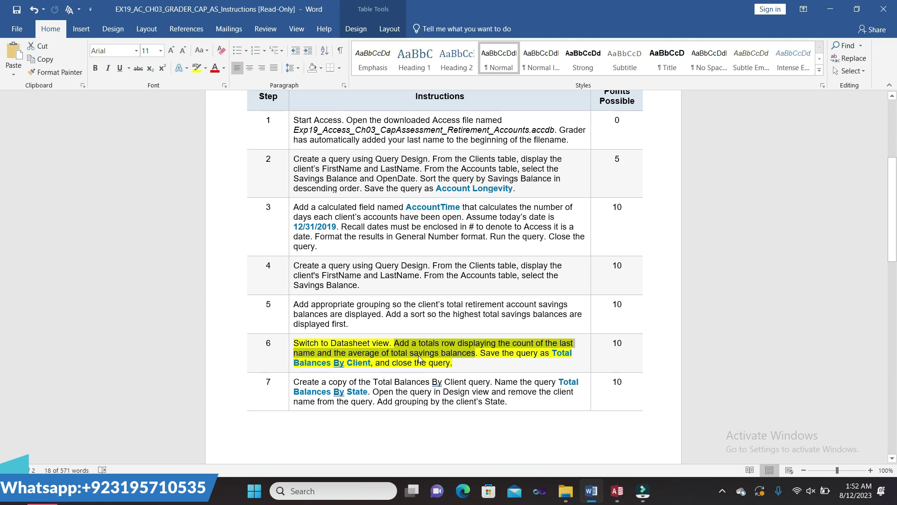
click(617, 490)
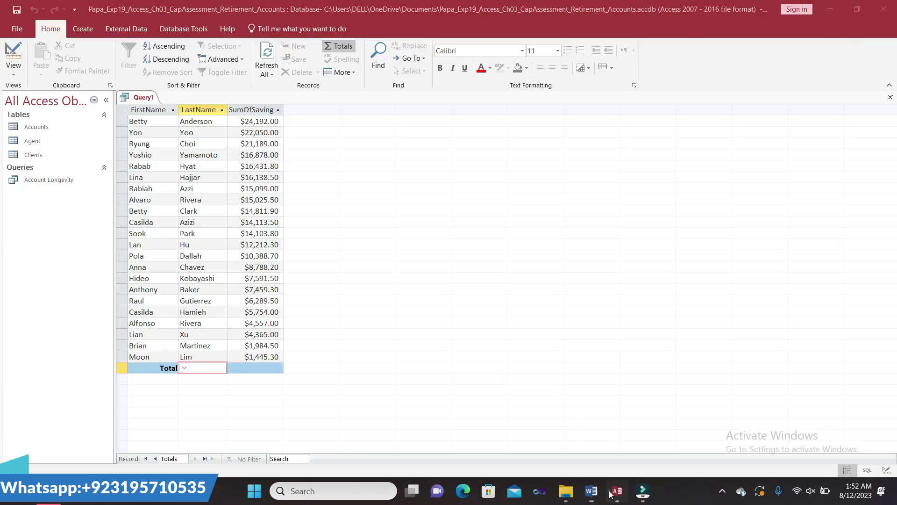
click(184, 367)
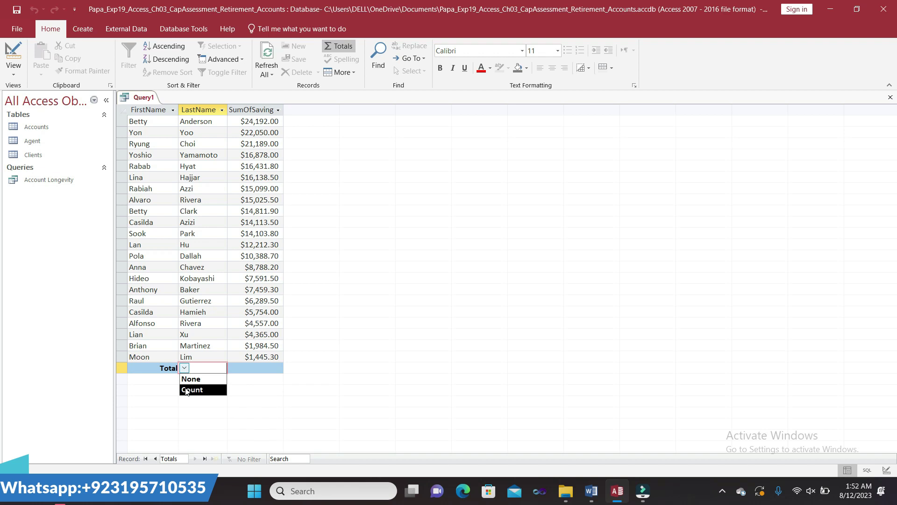
click(186, 390)
Step: Set the summed savings balance column to Average in the totals row
click(248, 369)
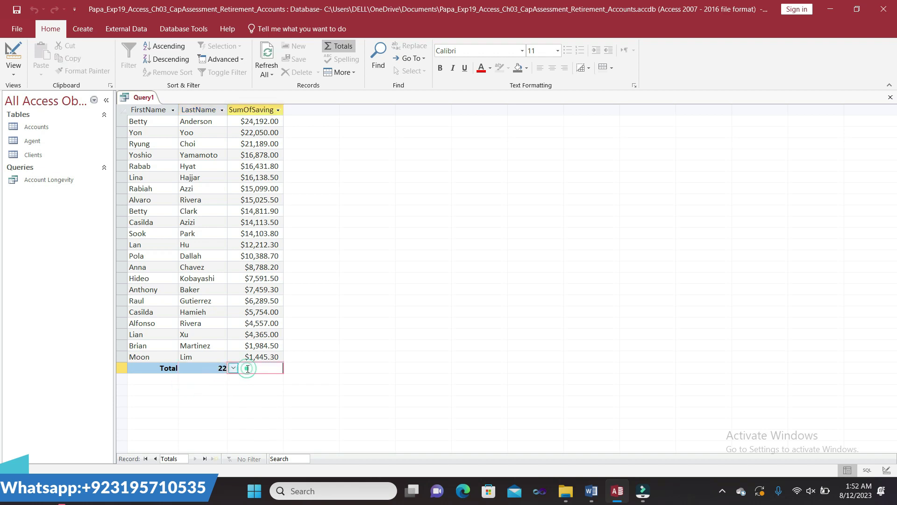
click(248, 368)
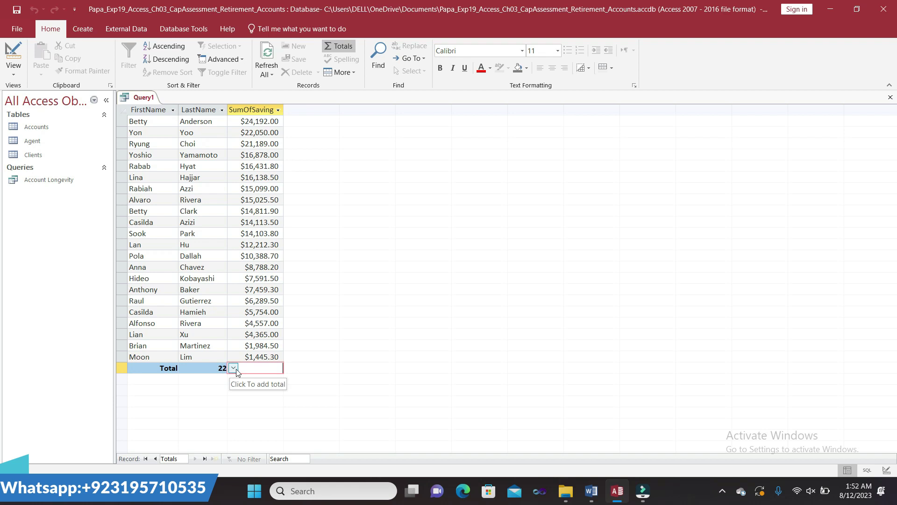
click(233, 368)
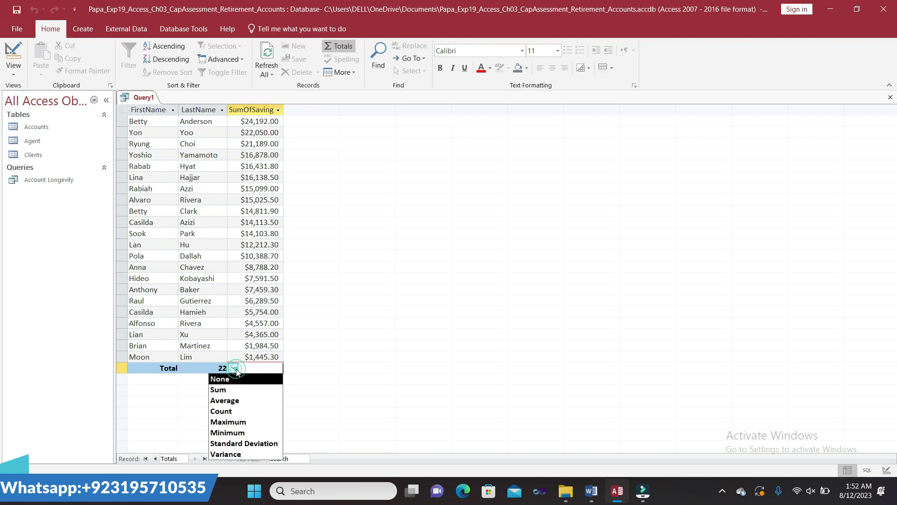
click(233, 400)
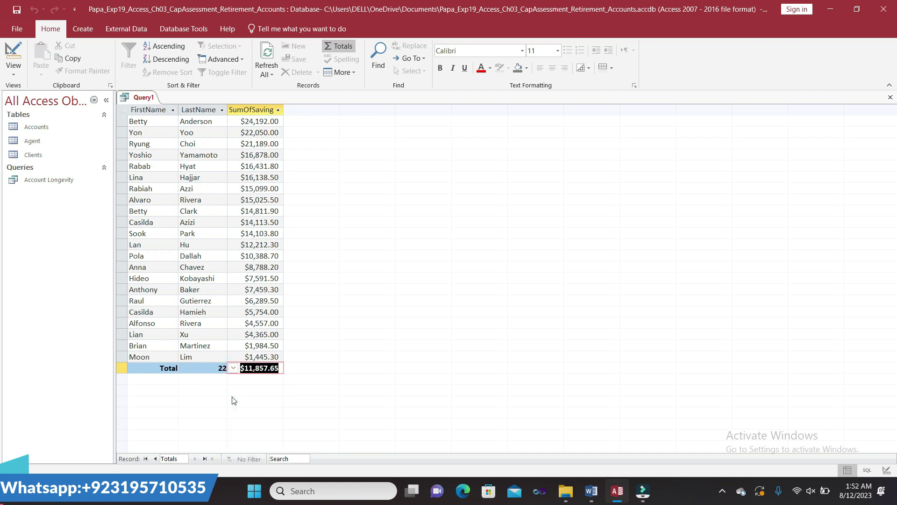
click(282, 369)
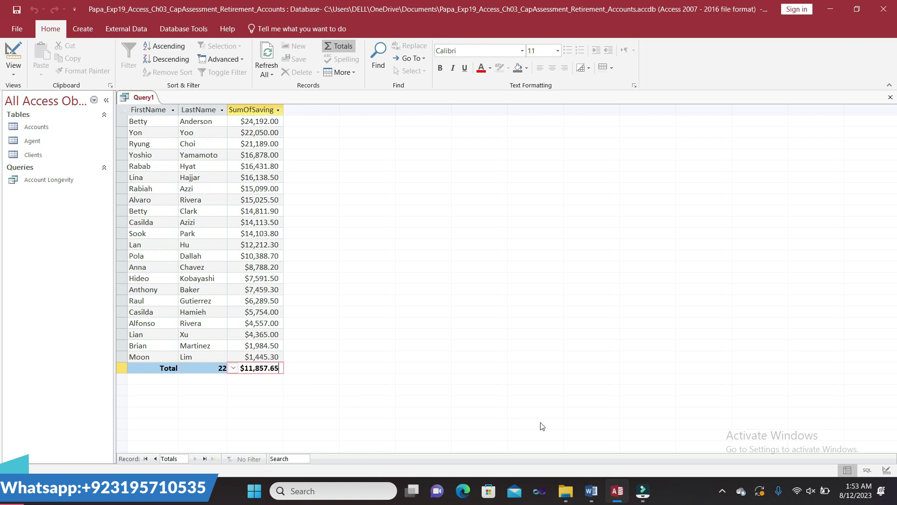
Step: Copy the query name from step 6 in Word, and in Access save the query as Total Balances By Client
click(590, 490)
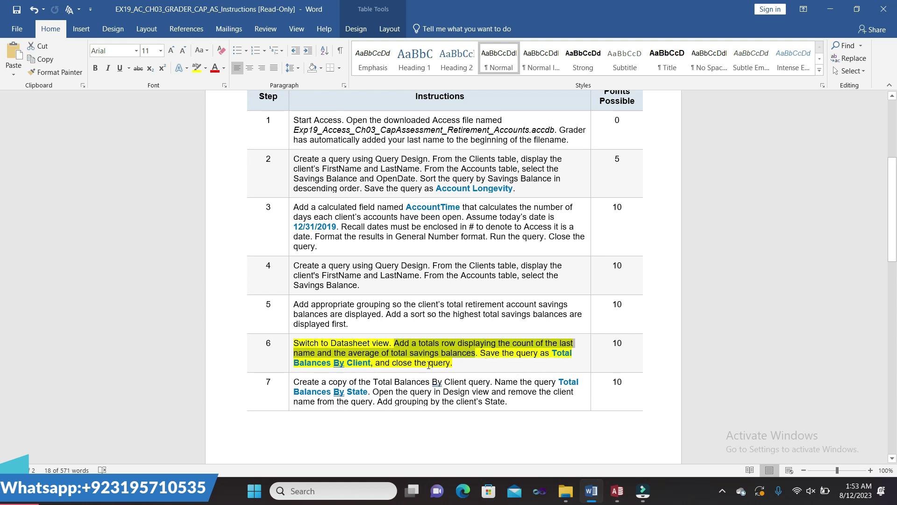
click(465, 360)
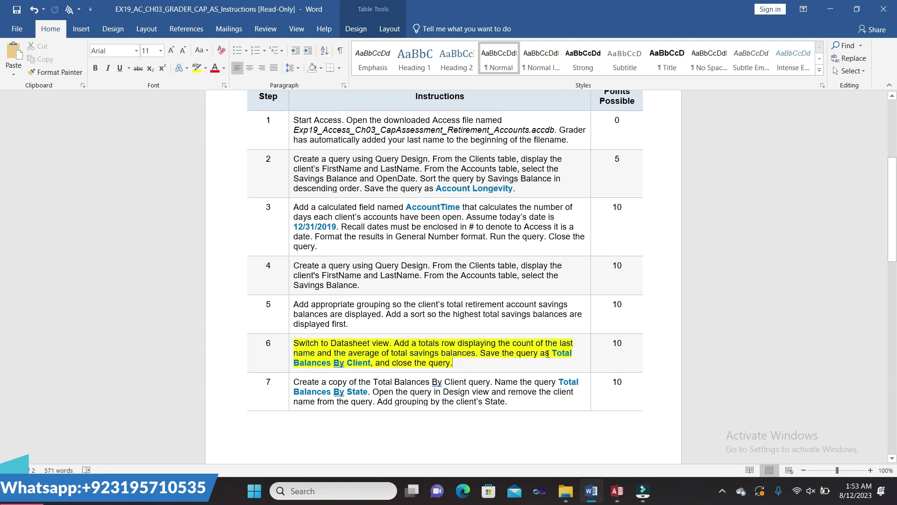
drag(551, 355, 369, 363)
key(ctrl+c)
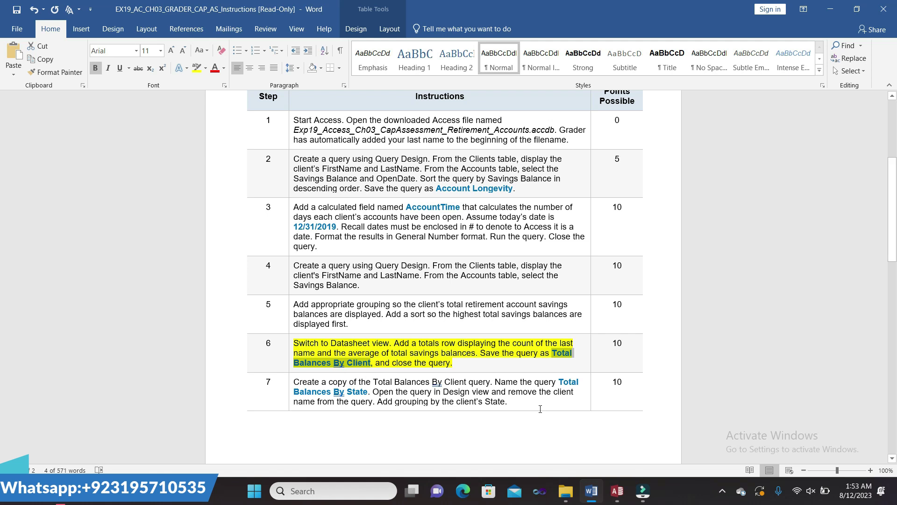
click(617, 490)
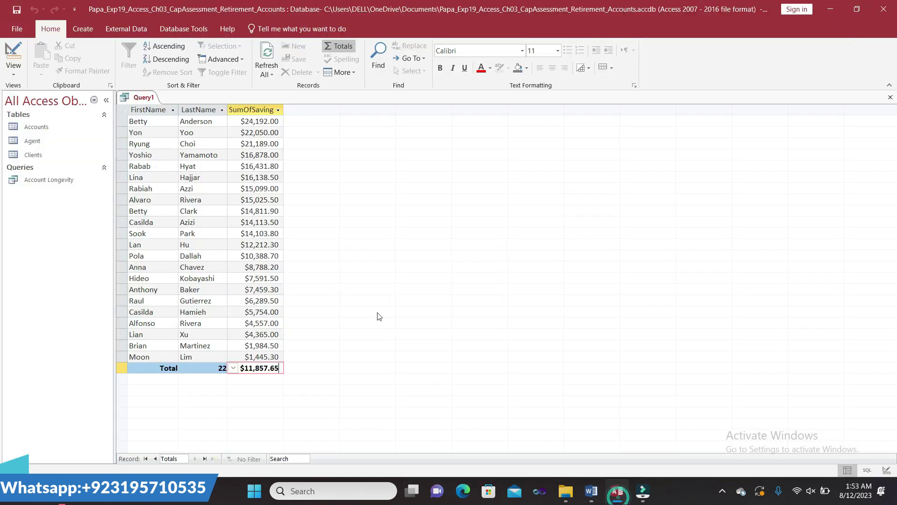
right_click(150, 103)
click(173, 108)
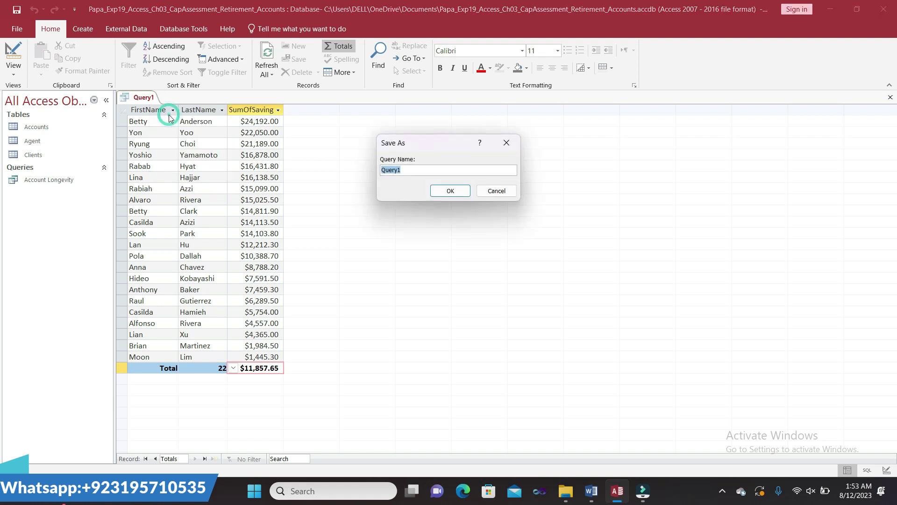
key(ctrl+v)
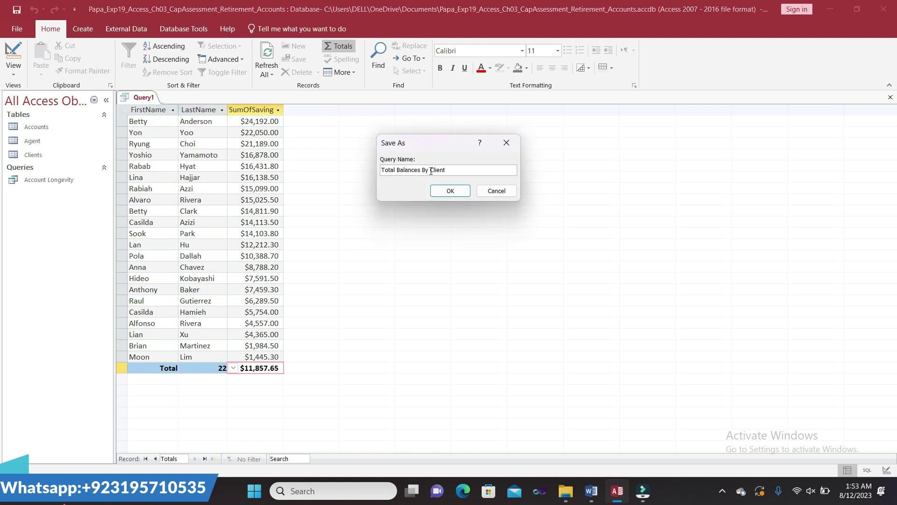
click(449, 189)
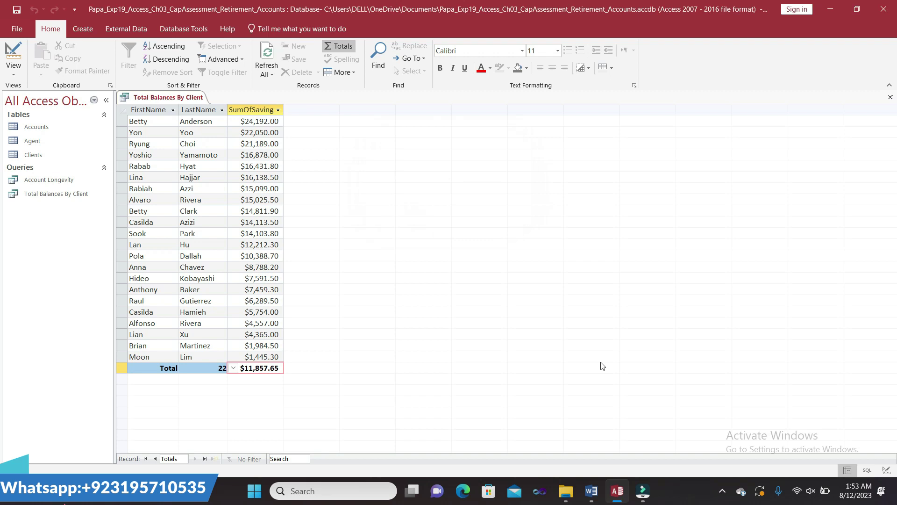
Step: Mark the closing instruction of step 6 in Word, and in Access close the Total Balances By Client query
click(592, 490)
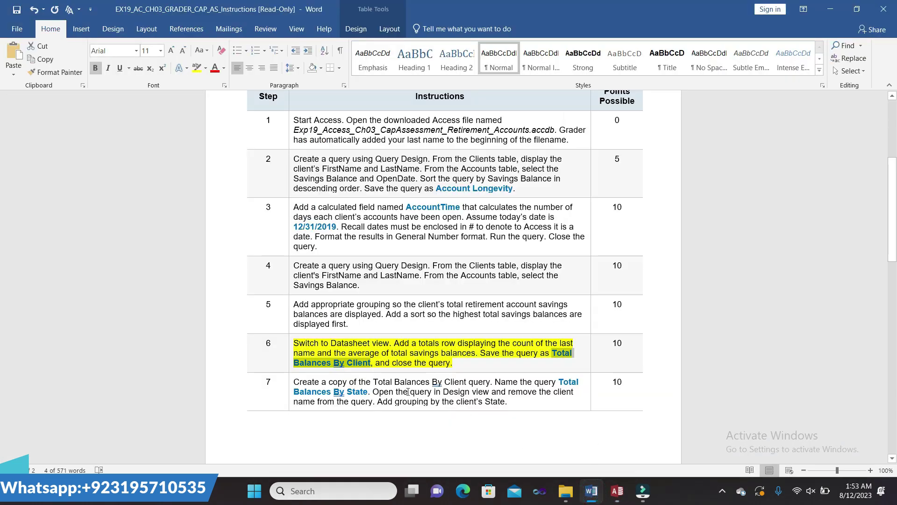
drag(380, 364, 451, 363)
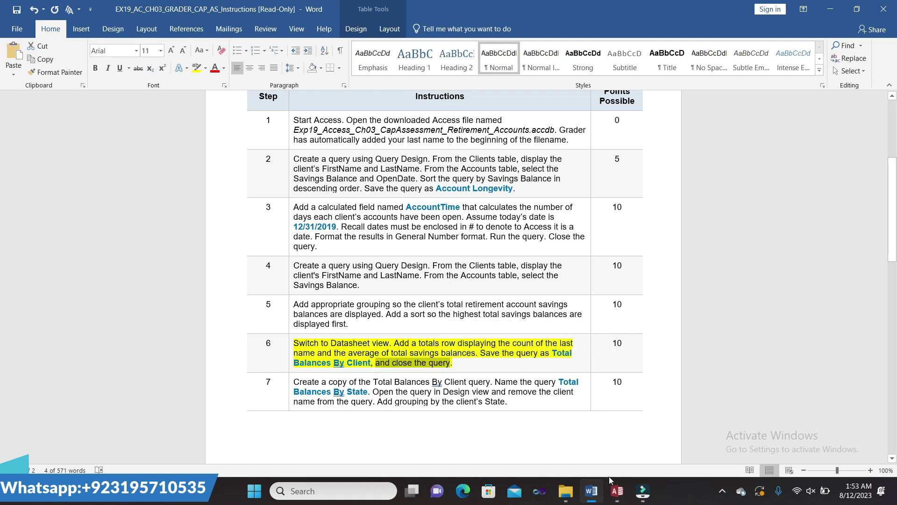
click(617, 490)
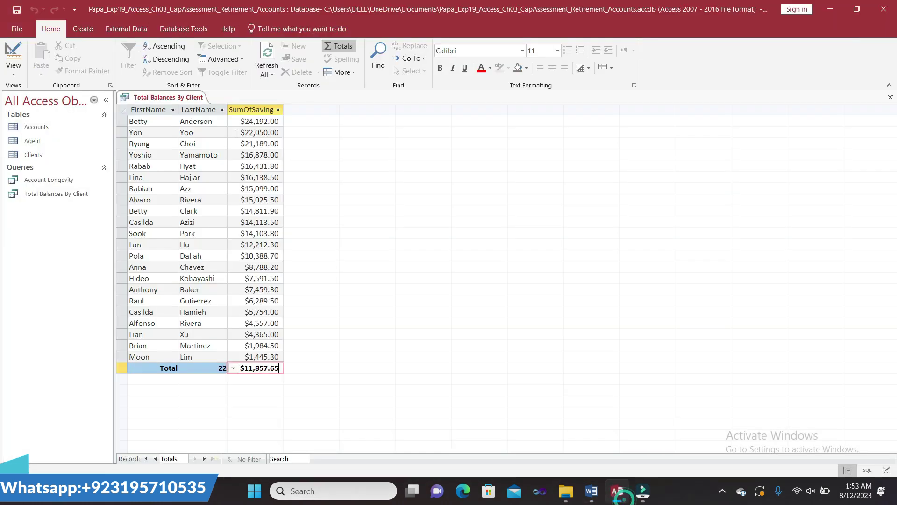
right_click(191, 101)
click(201, 120)
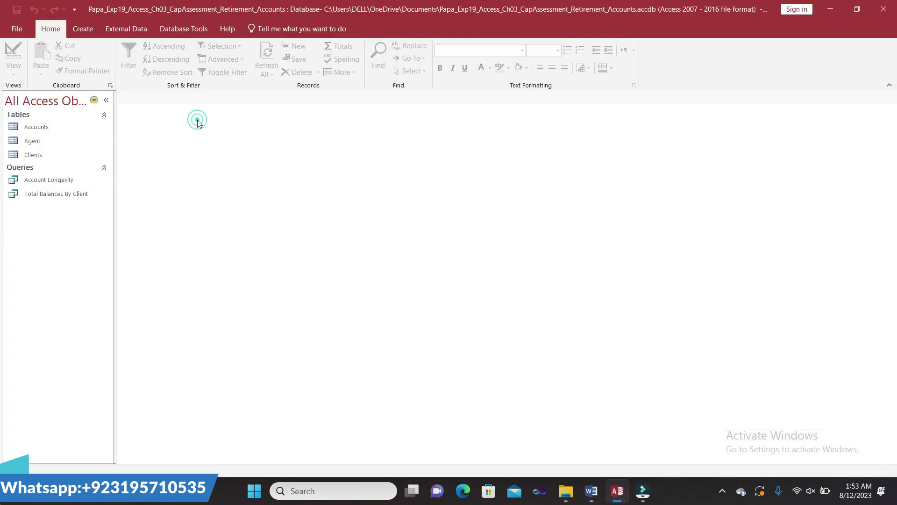
Step: Switch to the Word instructions, remove the yellow highlight from step 6 and highlight step 7 in yellow
click(592, 491)
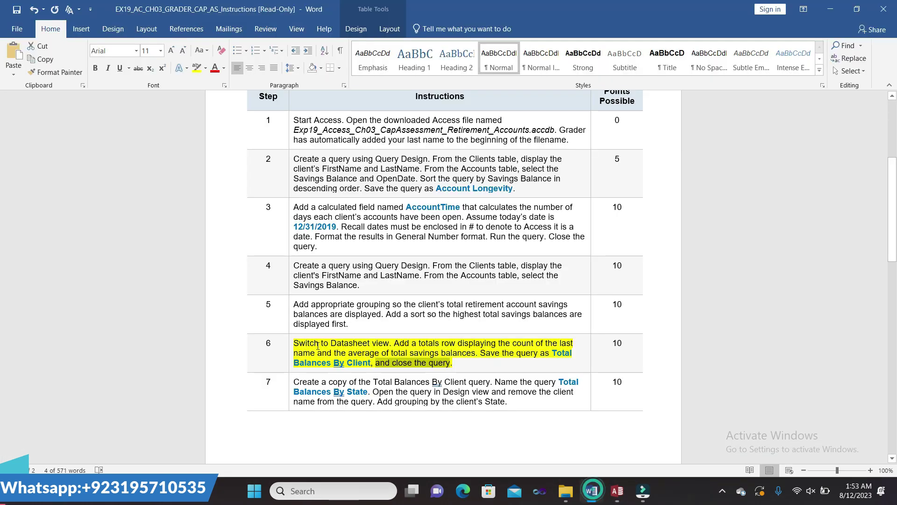
click(291, 345)
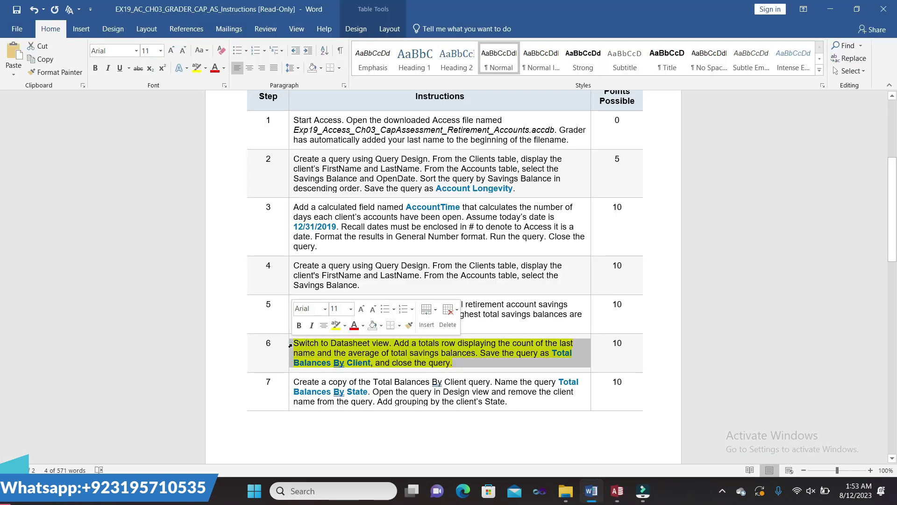
click(335, 330)
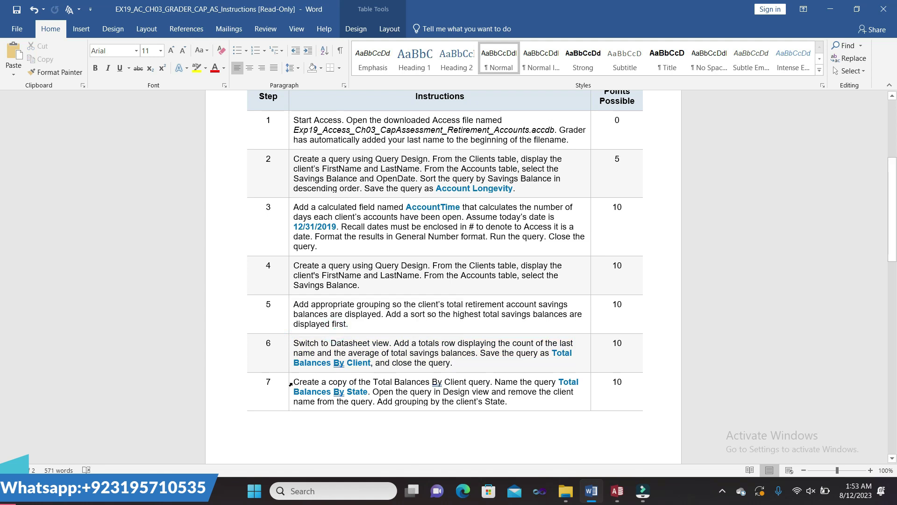
click(291, 382)
click(336, 363)
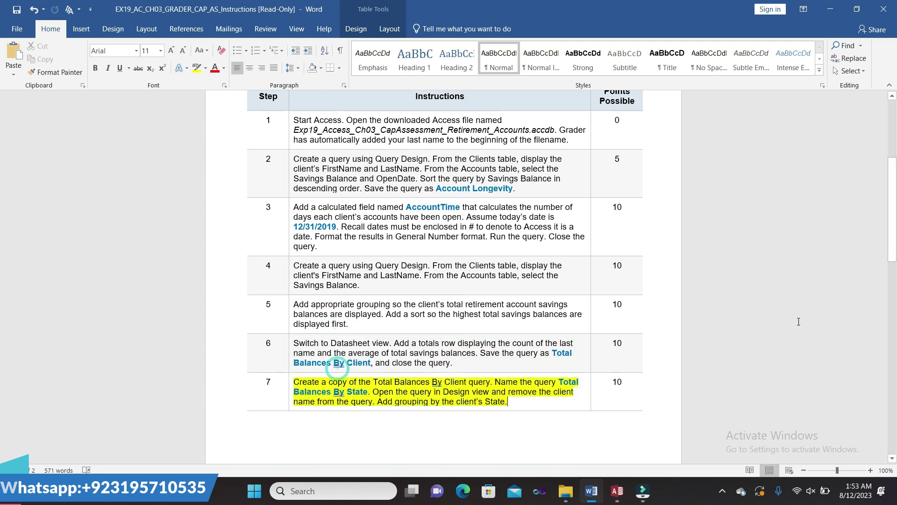
Step: Select the sentence of step 7 about creating a copy of the Total Balances By Client query
click(891, 237)
drag(891, 238, 893, 286)
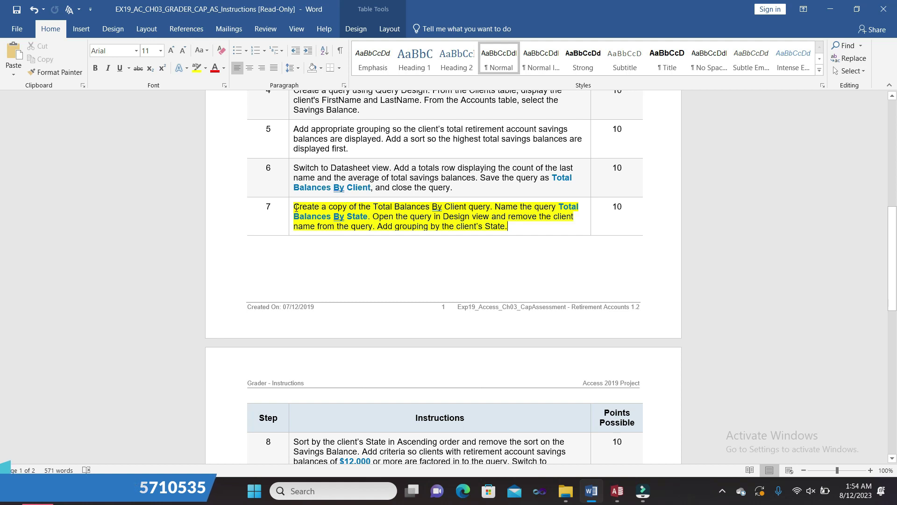
drag(296, 207, 496, 206)
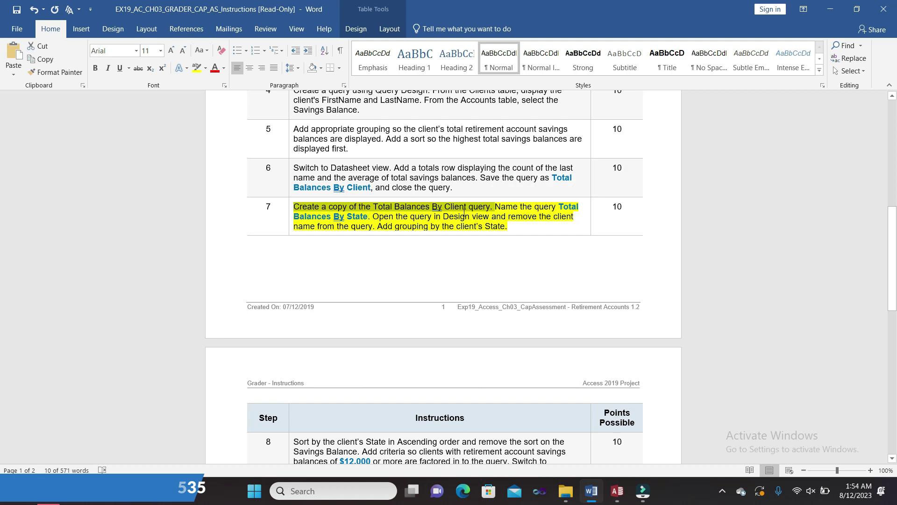
Step: Switch to Access and copy the Total Balances By Client query
click(617, 490)
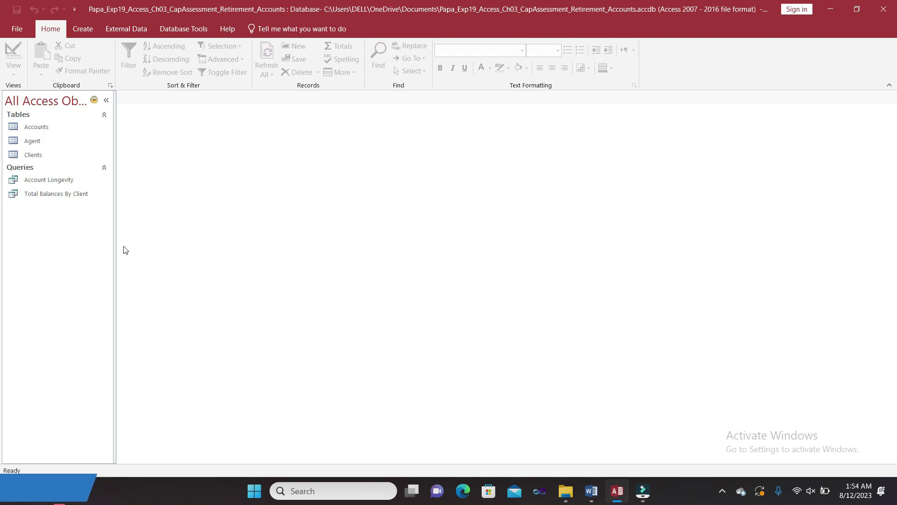
click(58, 197)
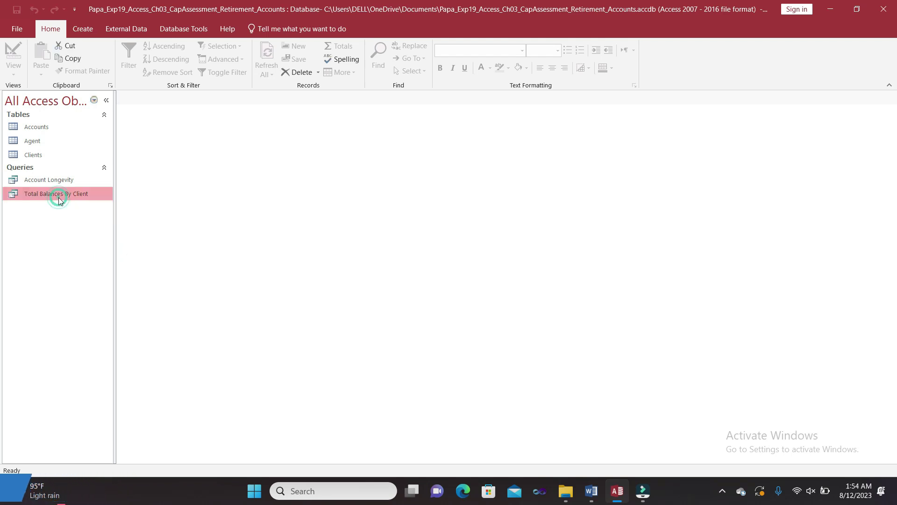
right_click(58, 198)
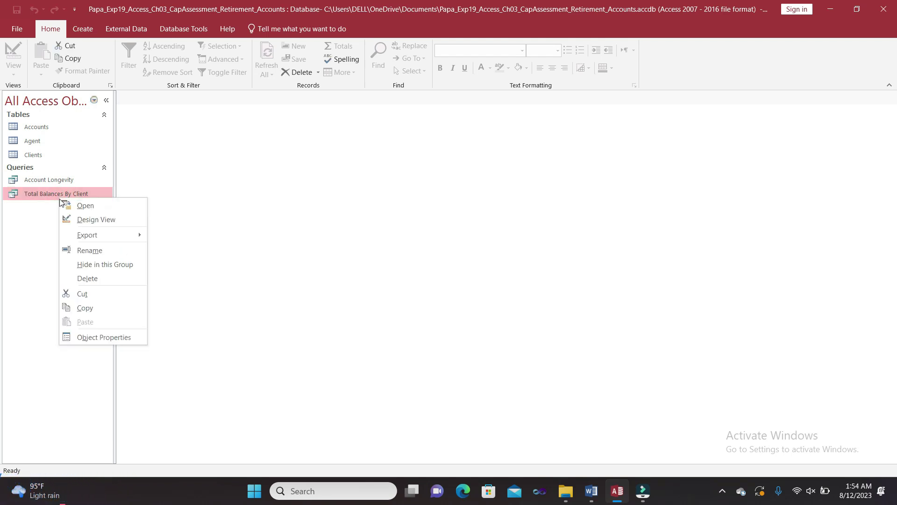
click(85, 308)
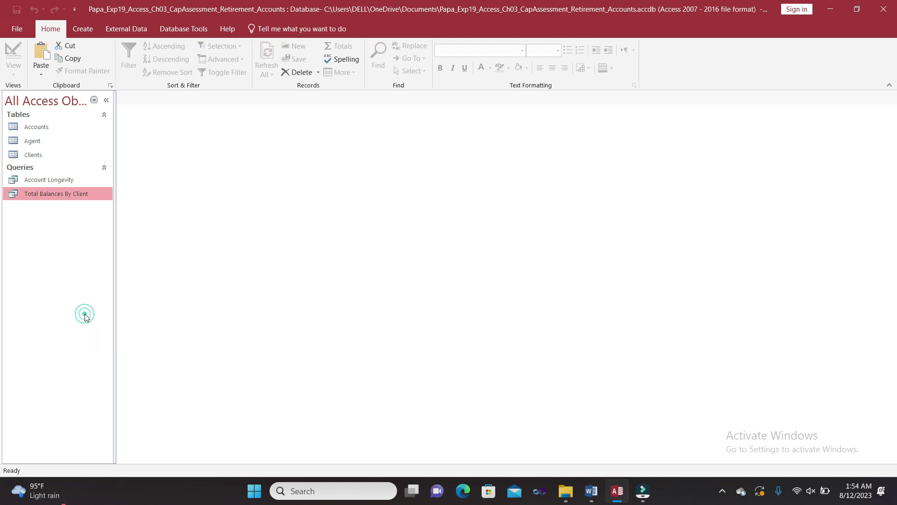
Step: Copy the name Total Balances By State from step 7 in Word, and try to paste the query copy in Access
right_click(592, 489)
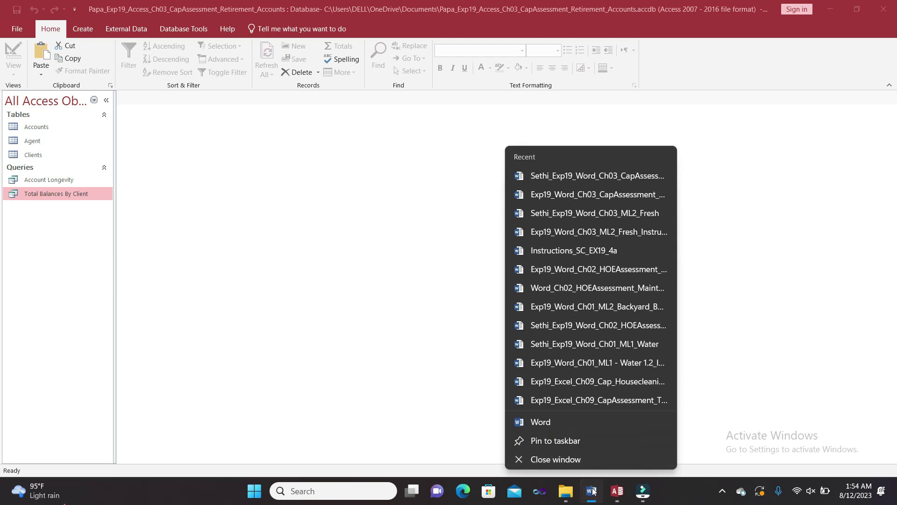
click(592, 491)
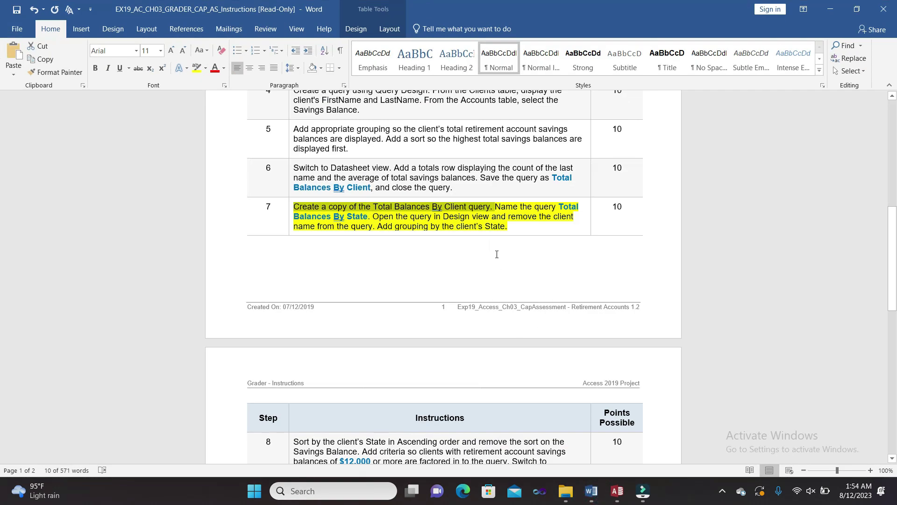
drag(560, 207, 369, 218)
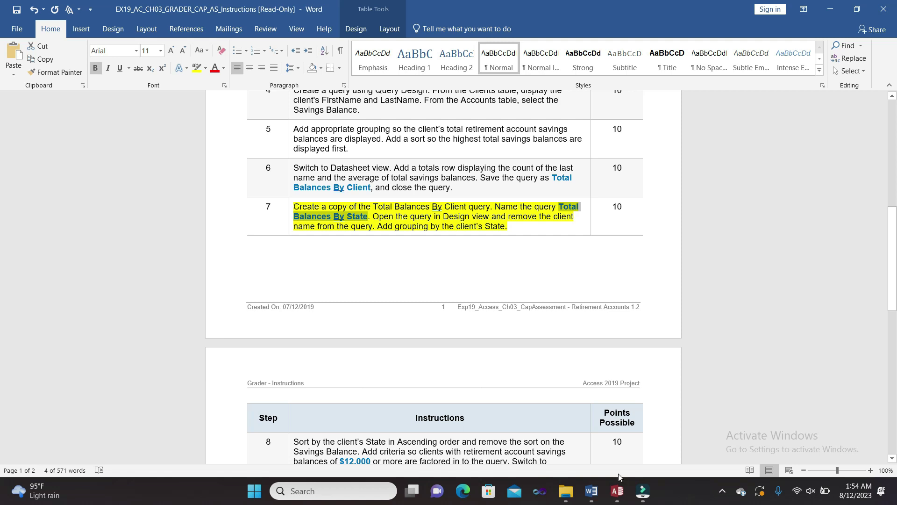
click(617, 491)
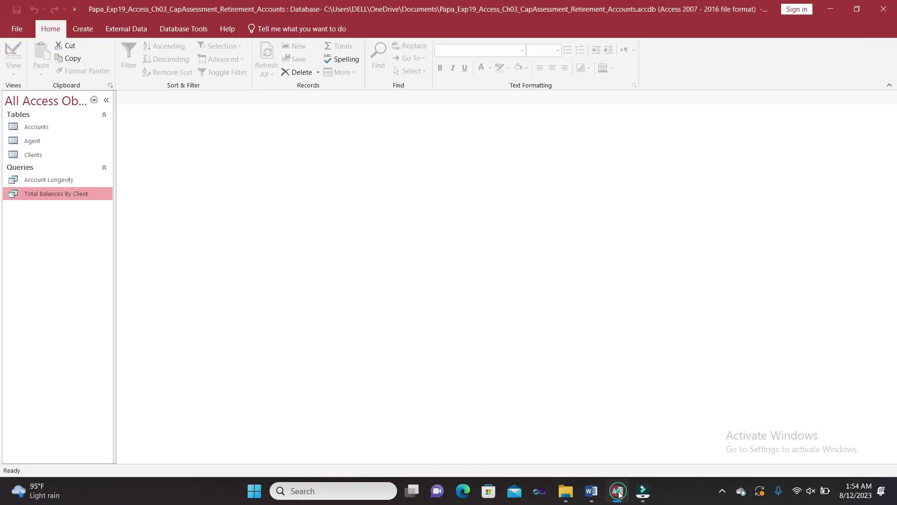
right_click(78, 235)
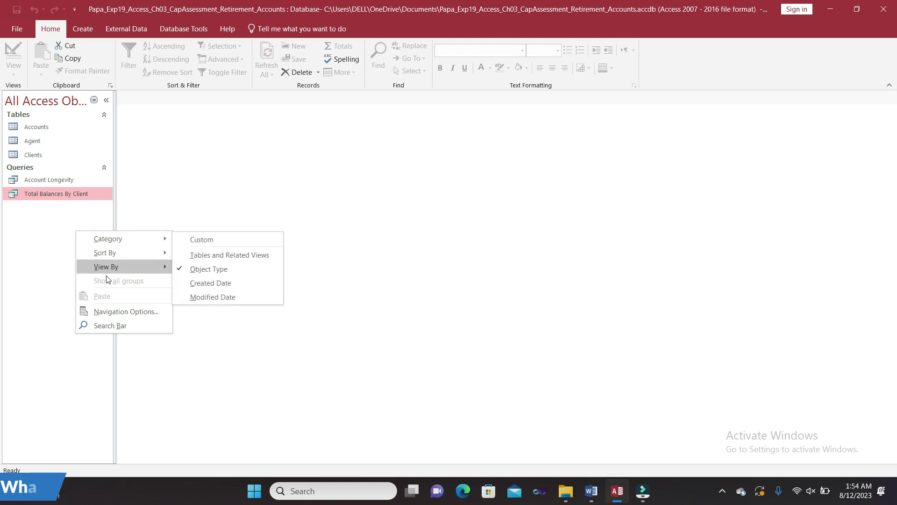
click(87, 211)
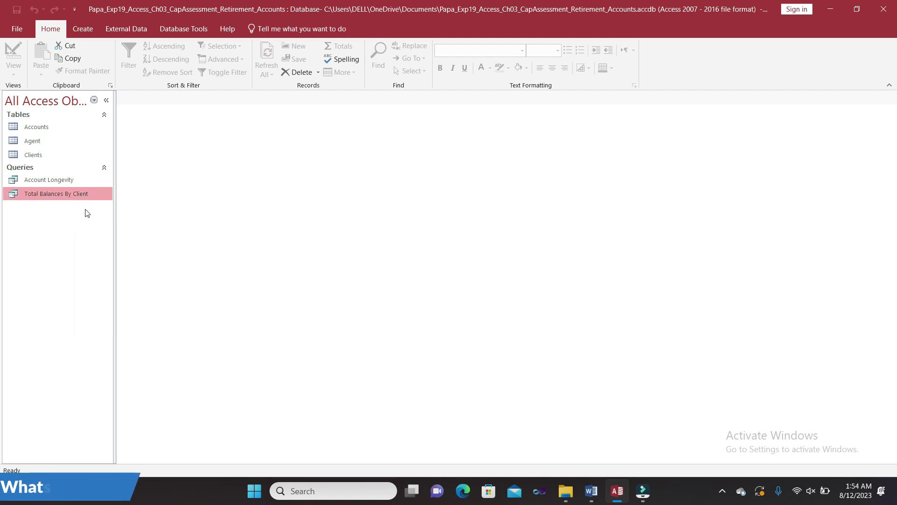
Step: Copy the Total Balances By Client query, paste it among the database objects and clear the suggested name of the copy
right_click(94, 195)
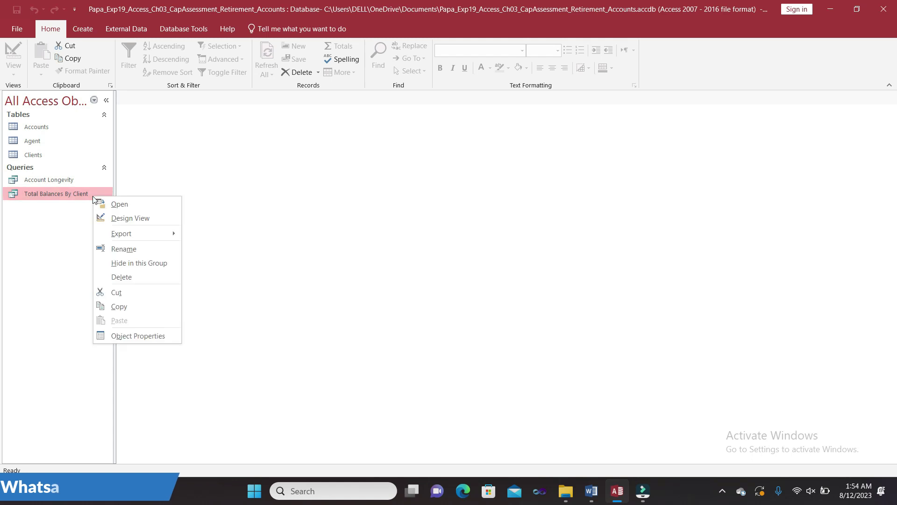
click(119, 306)
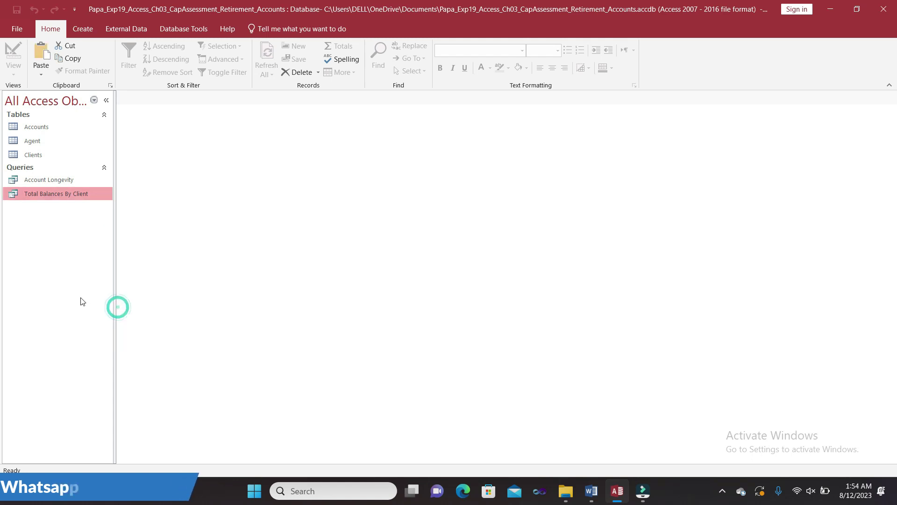
right_click(72, 284)
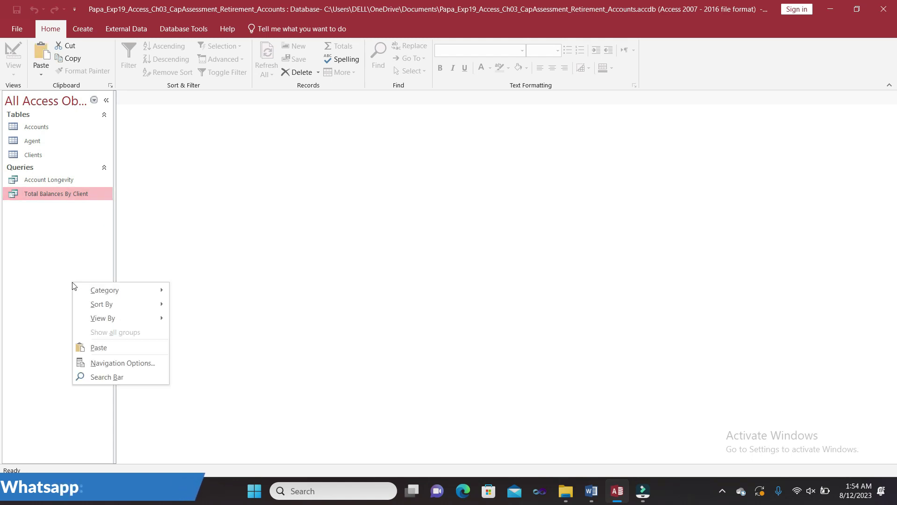
click(95, 348)
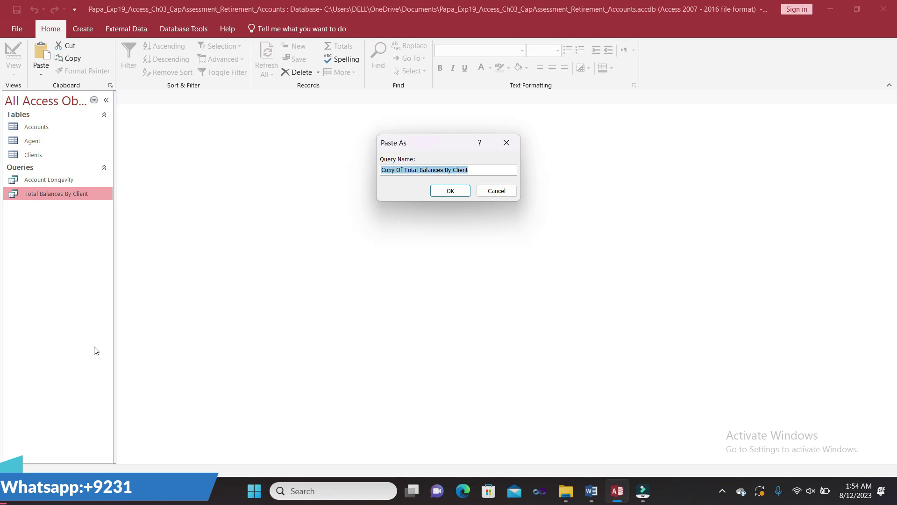
key(BackSpace)
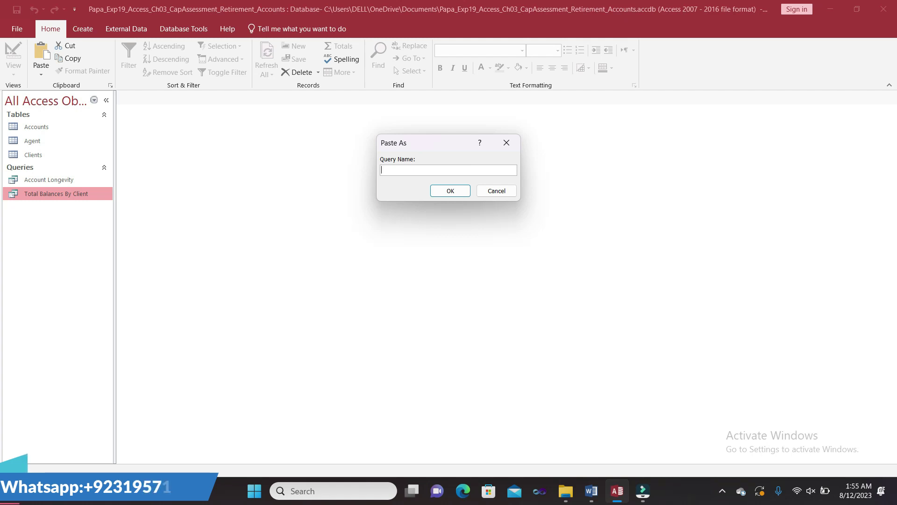
Step: Try to name the query copy from the clipboard contents, and clear the pasted text from the name
key(ctrl+v)
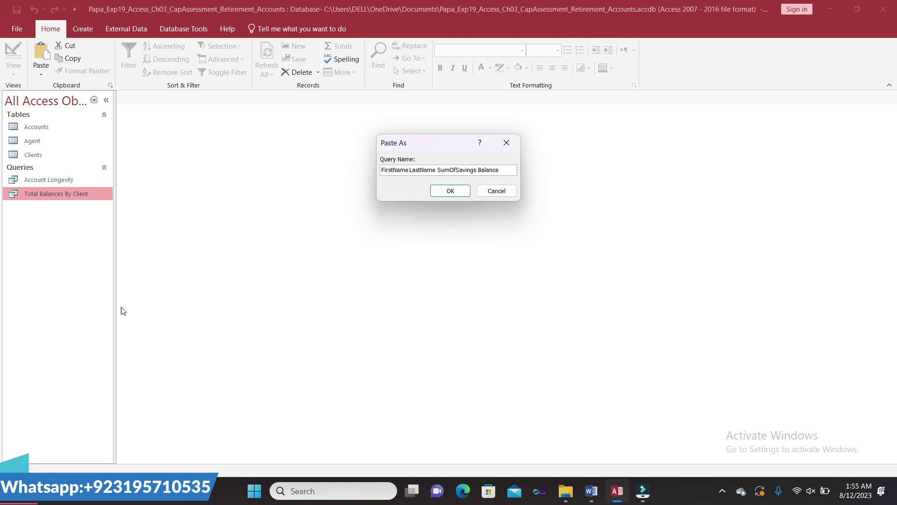
click(465, 190)
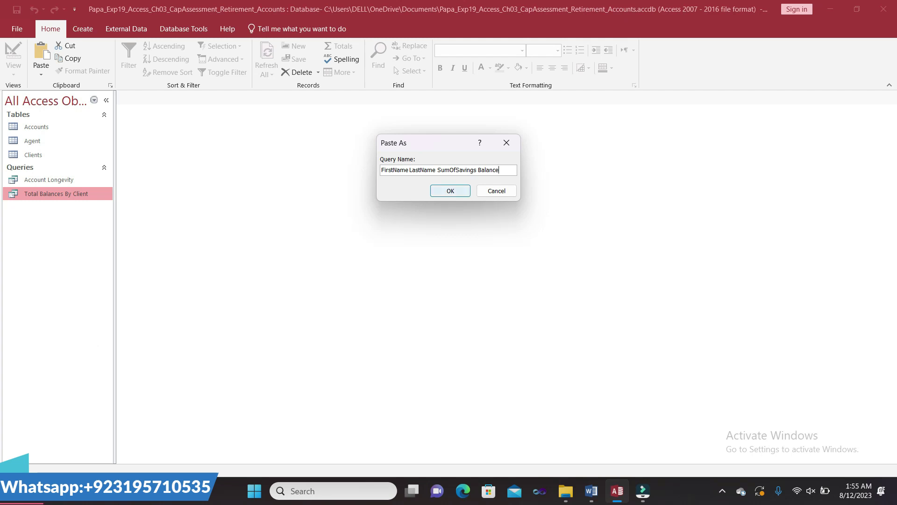
key(BackSpace)
key(BackSpace)
key(BackSpace)
key(BackSpace)
key(BackSpace)
key(BackSpace)
key(BackSpace)
key(BackSpace)
key(BackSpace)
key(BackSpace)
key(BackSpace)
key(BackSpace)
key(BackSpace)
key(BackSpace)
key(BackSpace)
key(BackSpace)
key(BackSpace)
key(BackSpace)
key(BackSpace)
key(BackSpace)
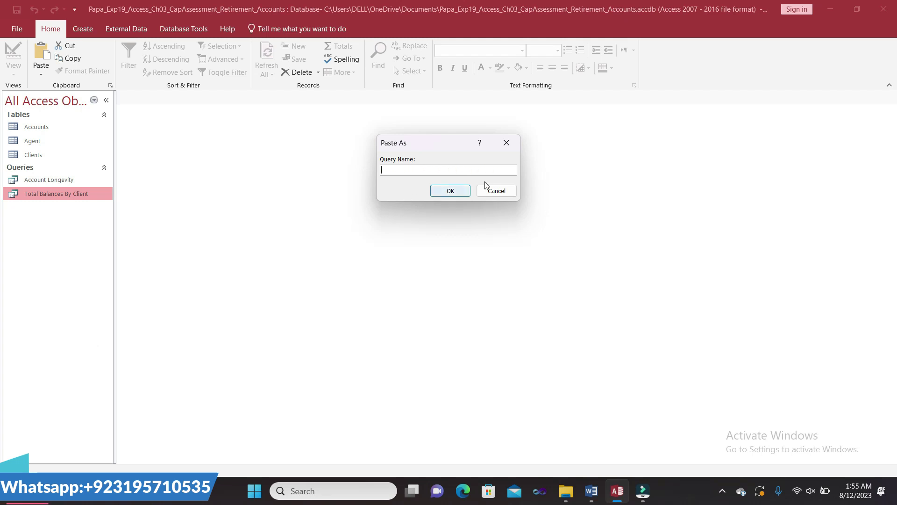
Step: Copy the new query name from step 7 in Word, and in Access save the pasted query as Total Balances By State
click(591, 491)
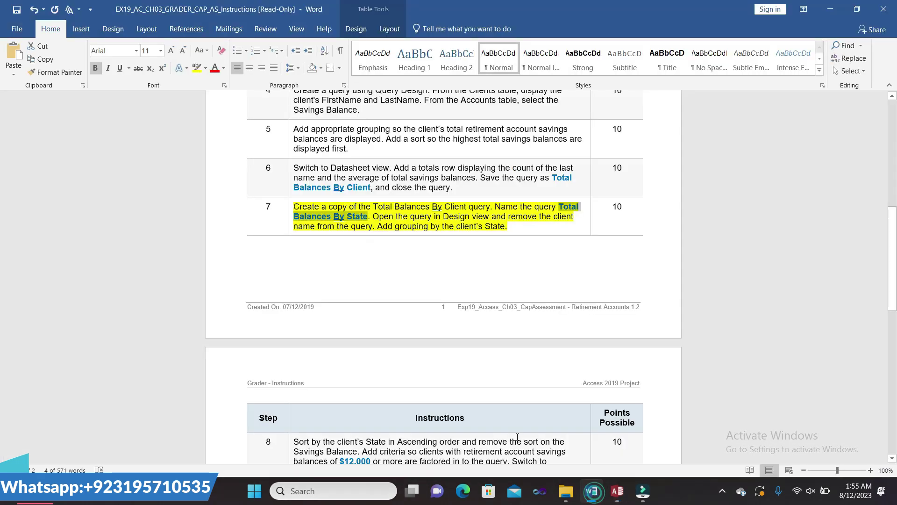
click(548, 236)
drag(560, 206, 365, 221)
click(591, 492)
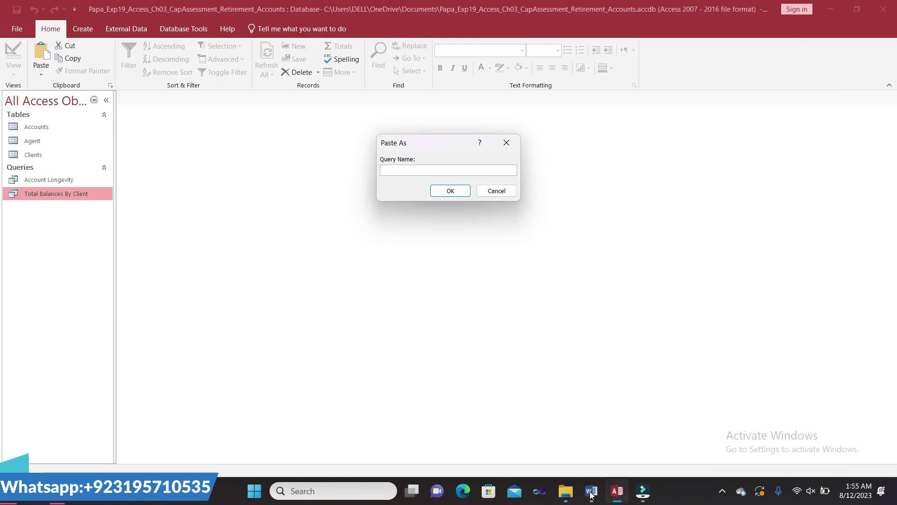
key(ctrl+v)
click(449, 191)
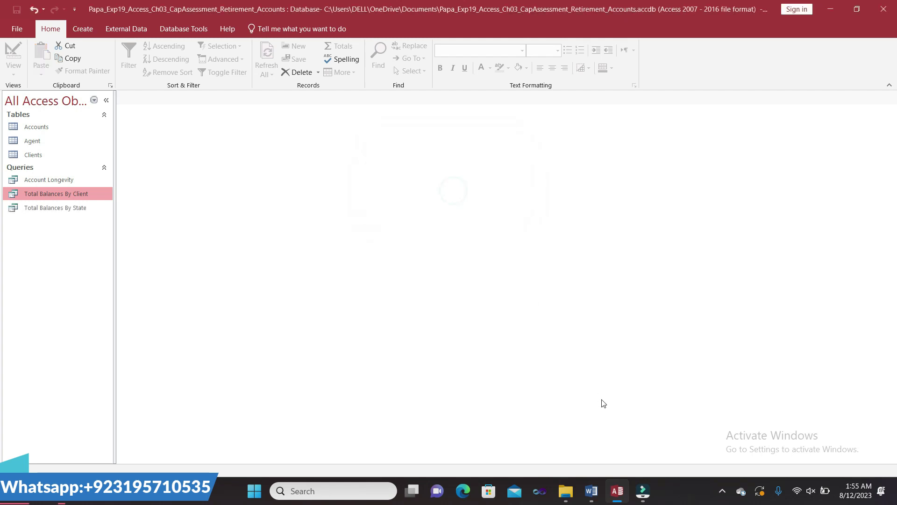
Step: Mark step 7's sentence about removing the client name in Word, and in Access open Total Balances By State in Design view
click(591, 491)
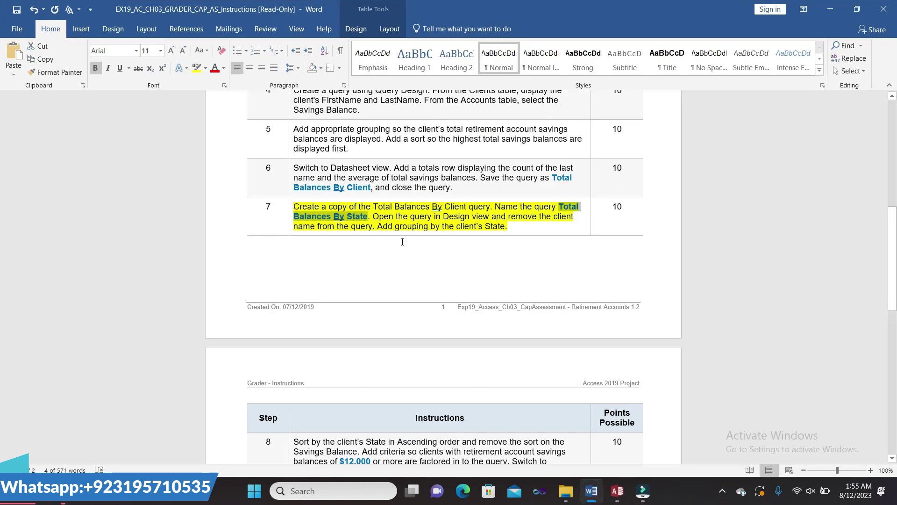
mouse_move(377, 217)
mouse_down()
mouse_move(442, 216)
mouse_move(431, 226)
mouse_move(377, 226)
mouse_up()
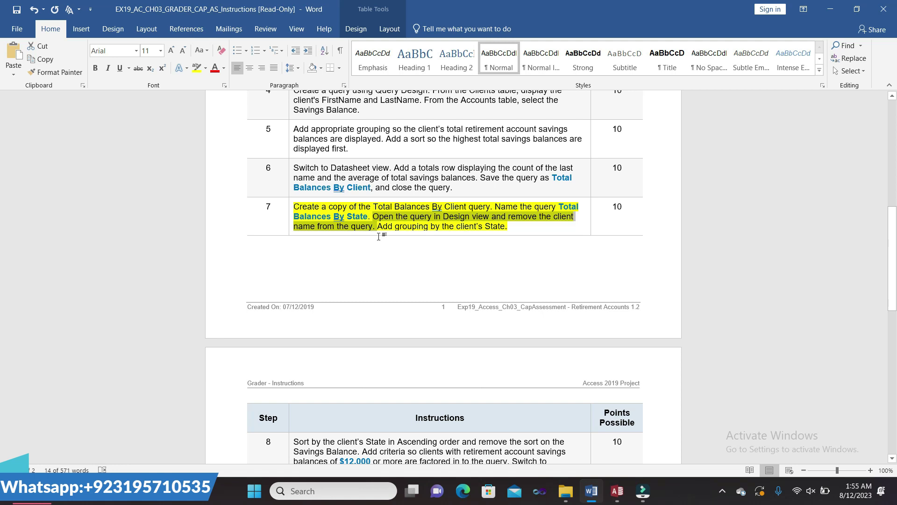
click(618, 491)
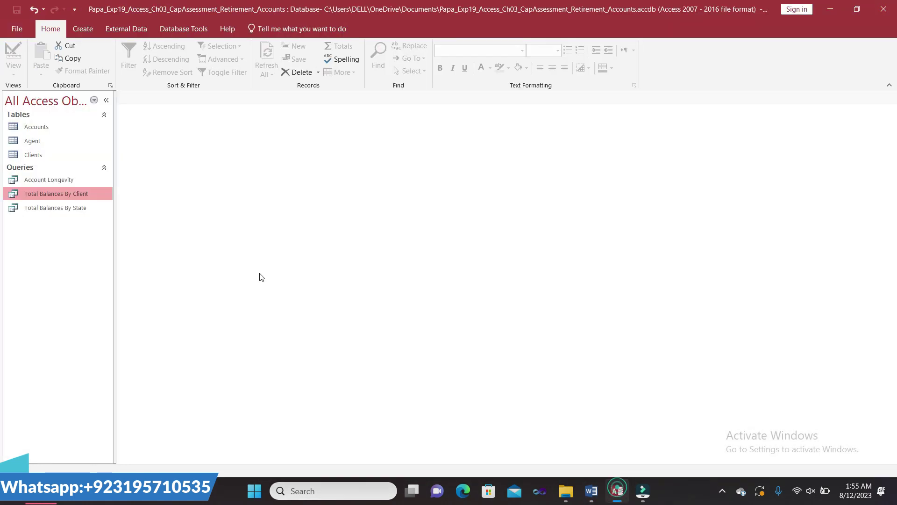
right_click(74, 209)
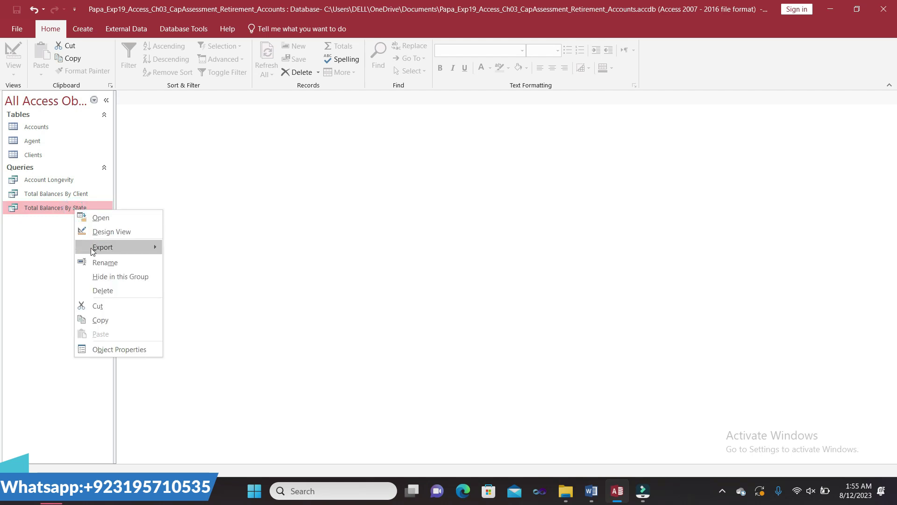
click(107, 232)
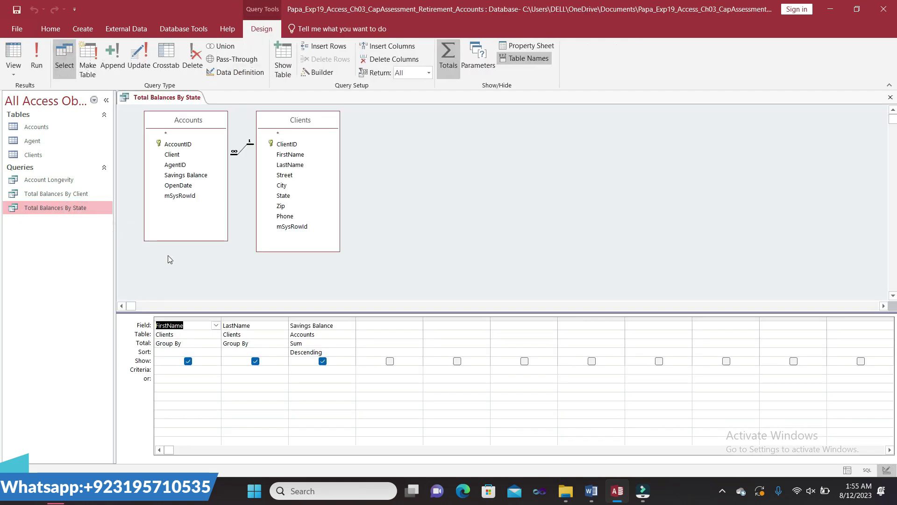
Step: Delete the FirstName and LastName columns from the Total Balances By State query design
click(192, 320)
right_click(193, 321)
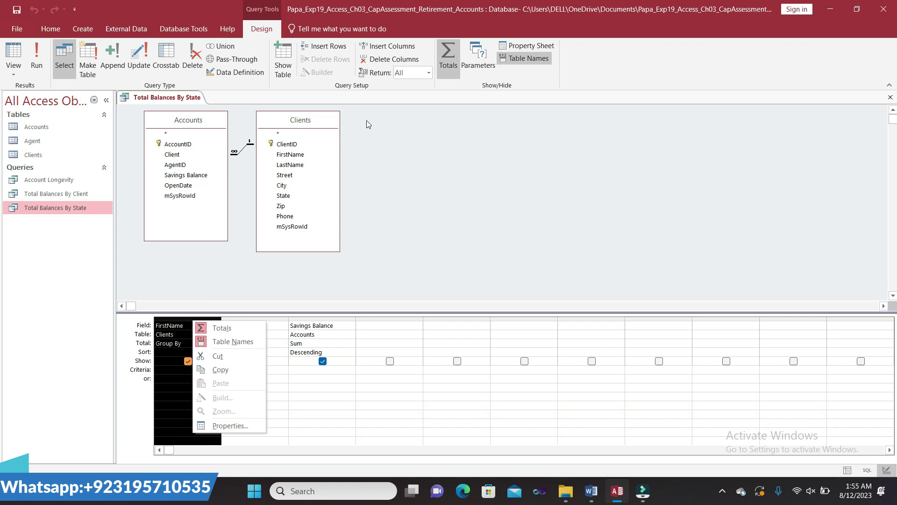
click(335, 262)
click(354, 282)
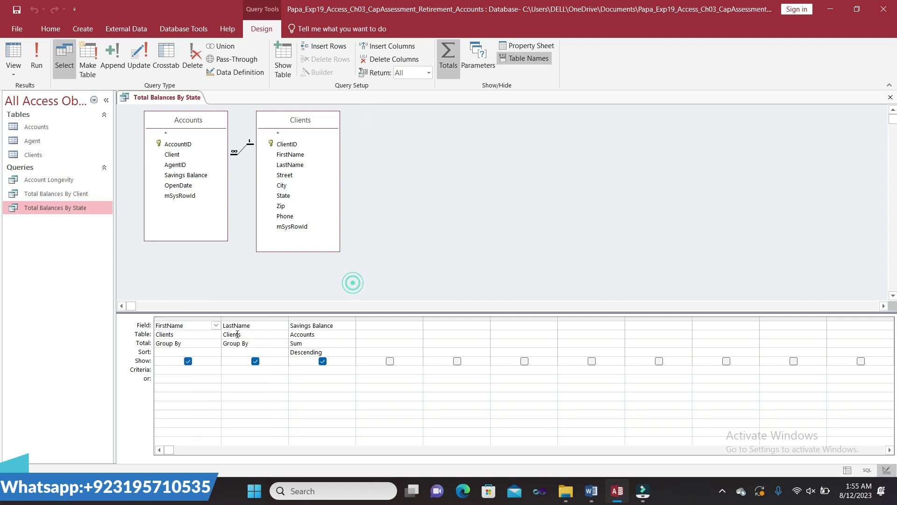
drag(214, 320, 229, 320)
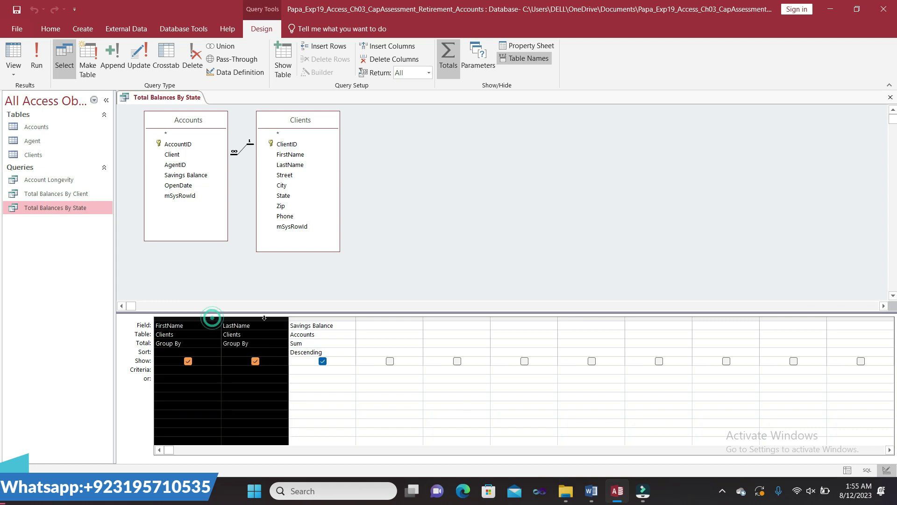
click(413, 60)
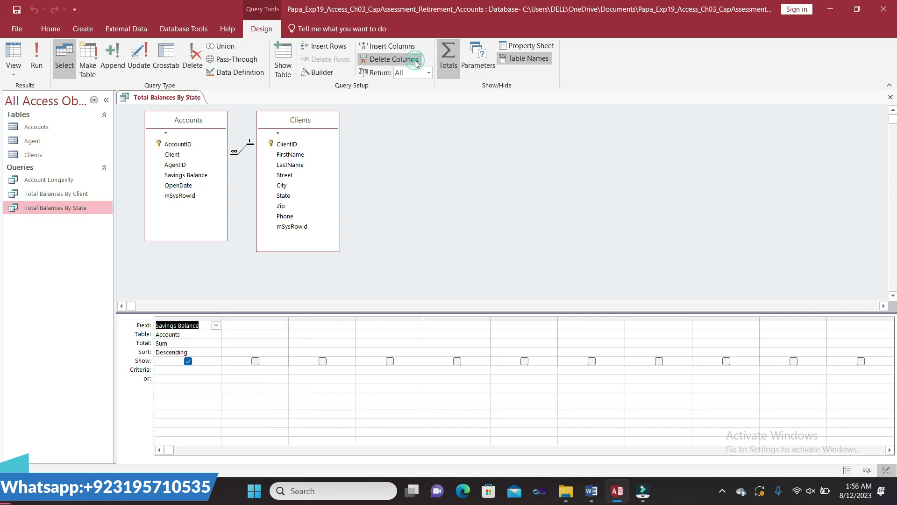
click(202, 325)
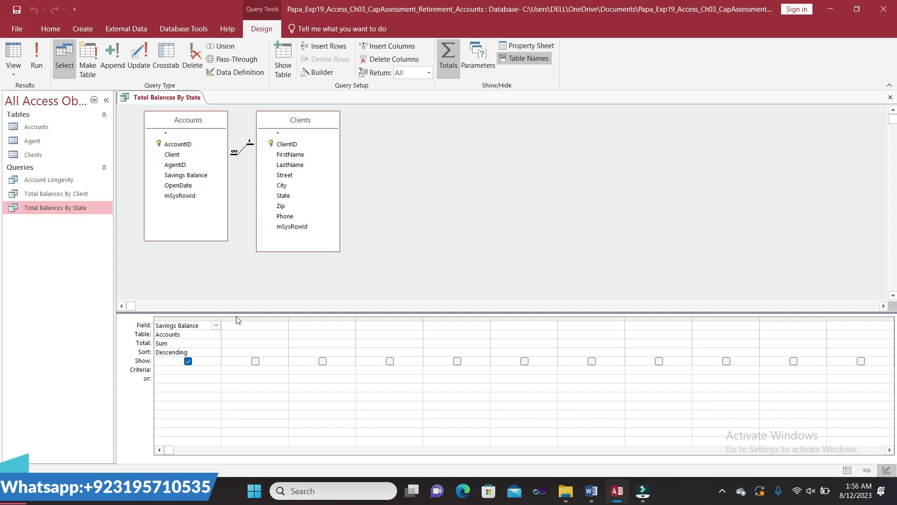
Step: Mark step 7's grouping sentence in Word, and in Access add the Clients table's State field to the query, grouped by State
click(591, 491)
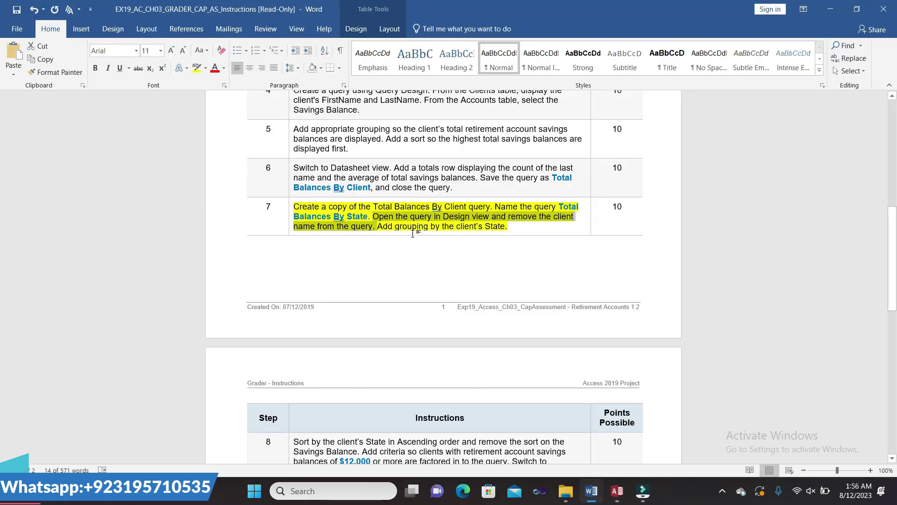
drag(378, 227, 512, 227)
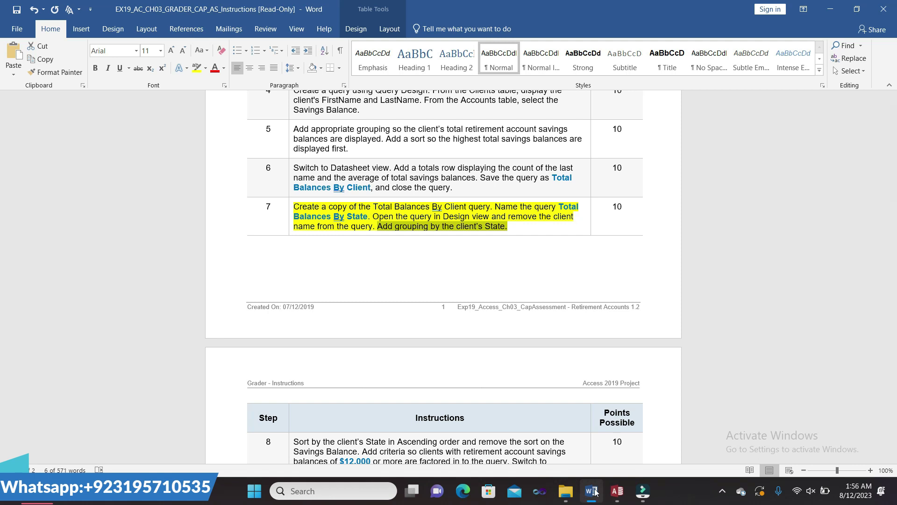
click(617, 491)
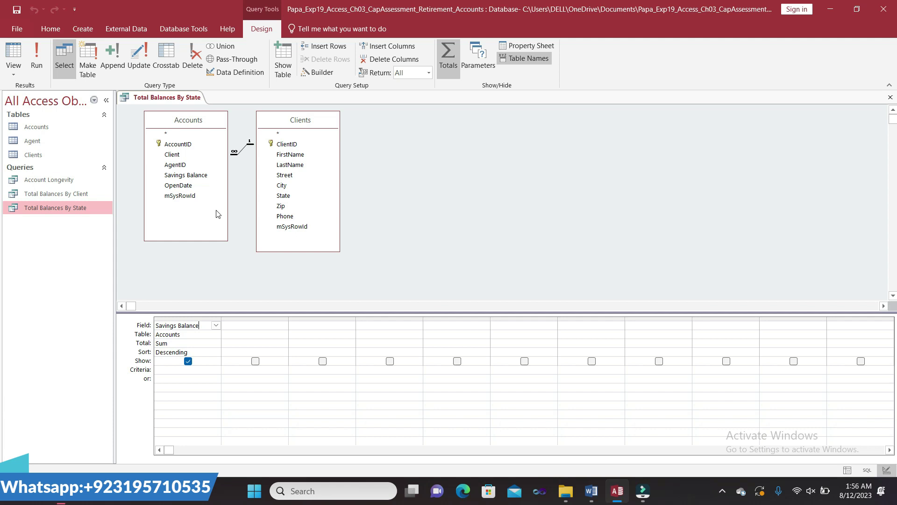
double_click(284, 197)
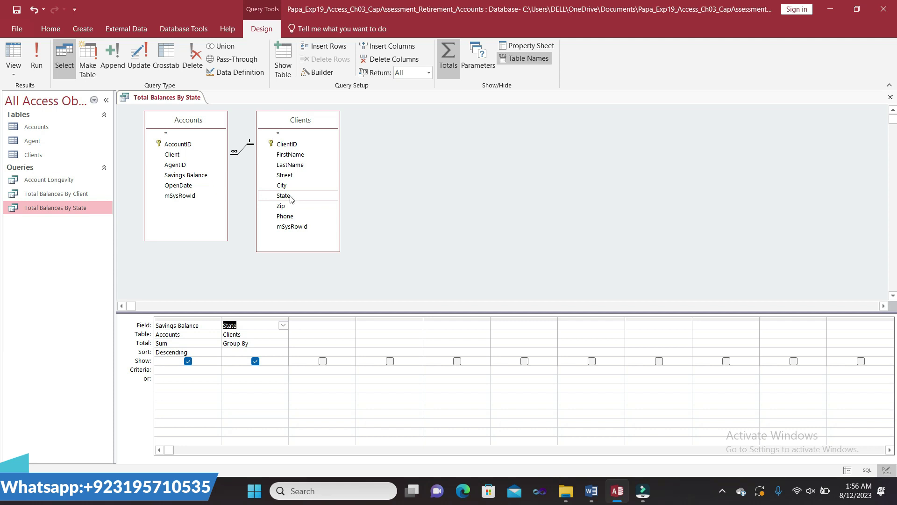
Step: Switch to the Word instructions, remove the highlight from step 7, and highlight step 8 in yellow
click(254, 326)
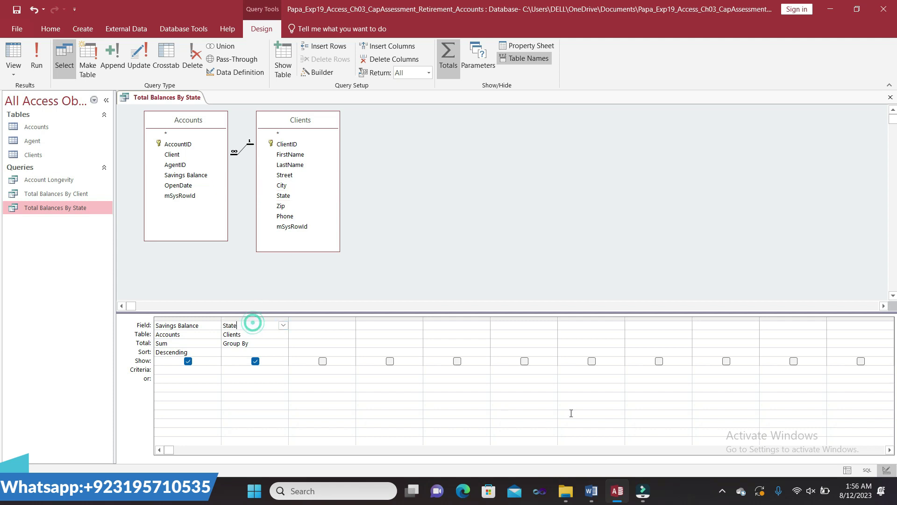
click(592, 496)
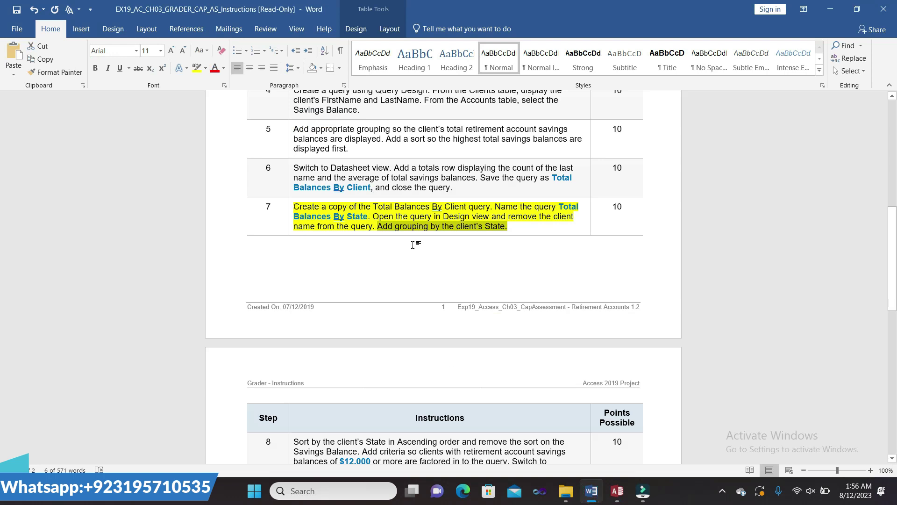
click(289, 209)
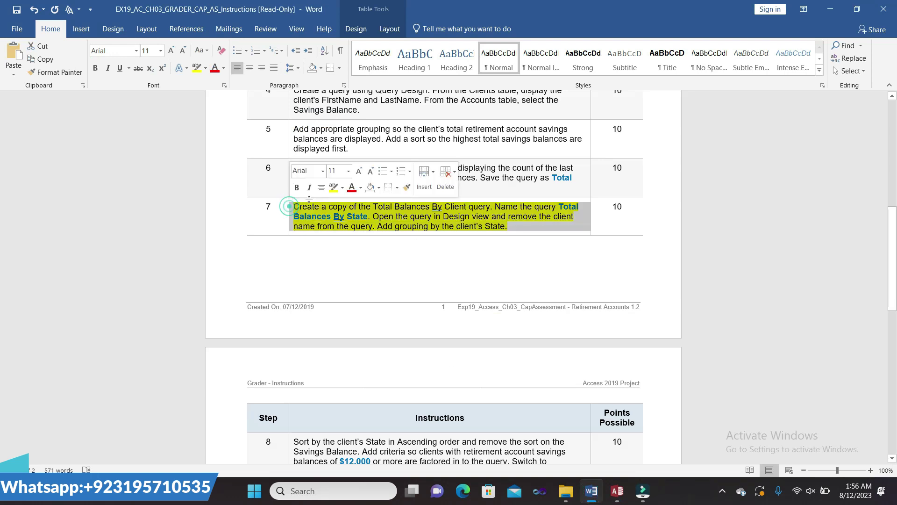
click(618, 262)
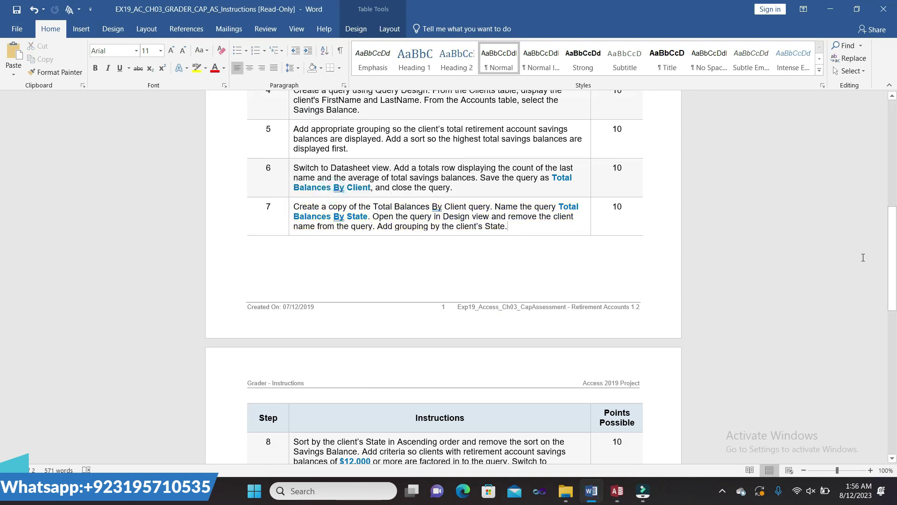
drag(894, 252, 895, 318)
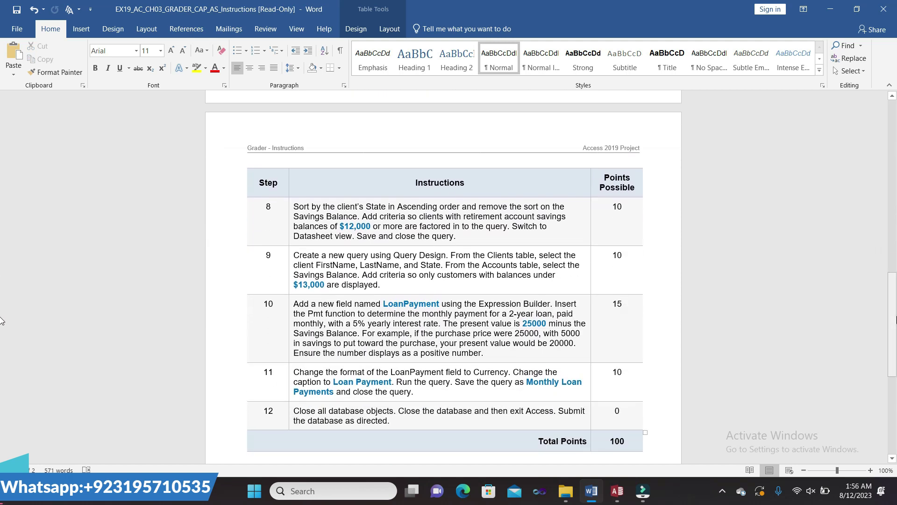
click(289, 208)
click(338, 190)
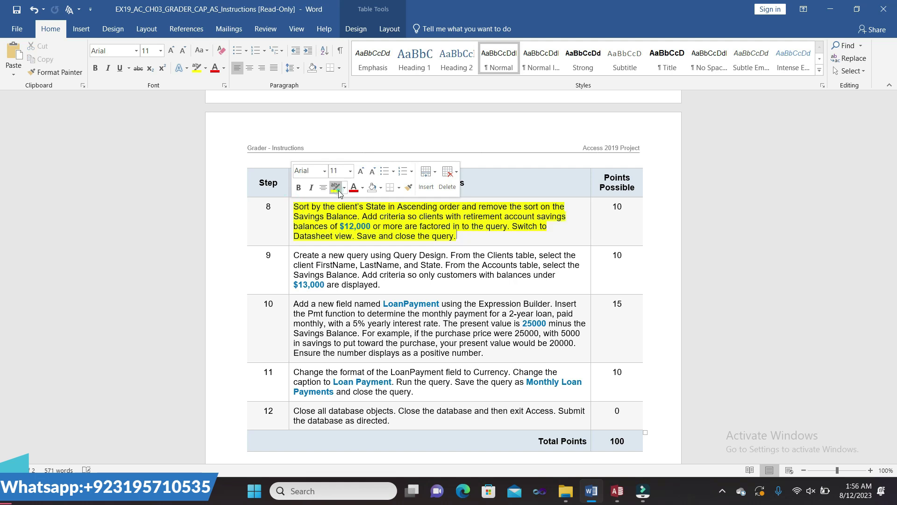
click(478, 238)
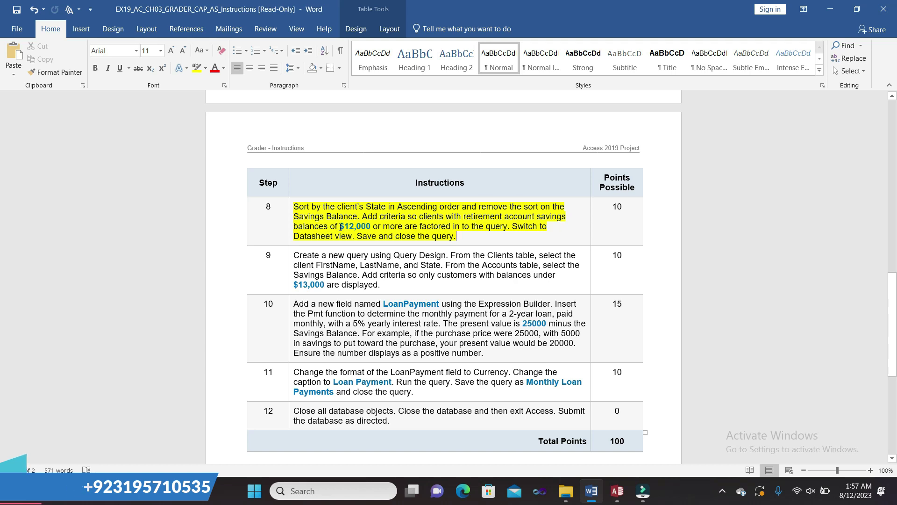
Step: Mark step 8's sorting sentence in Word, and in Access sort the query's State field in Ascending order
drag(297, 206, 317, 218)
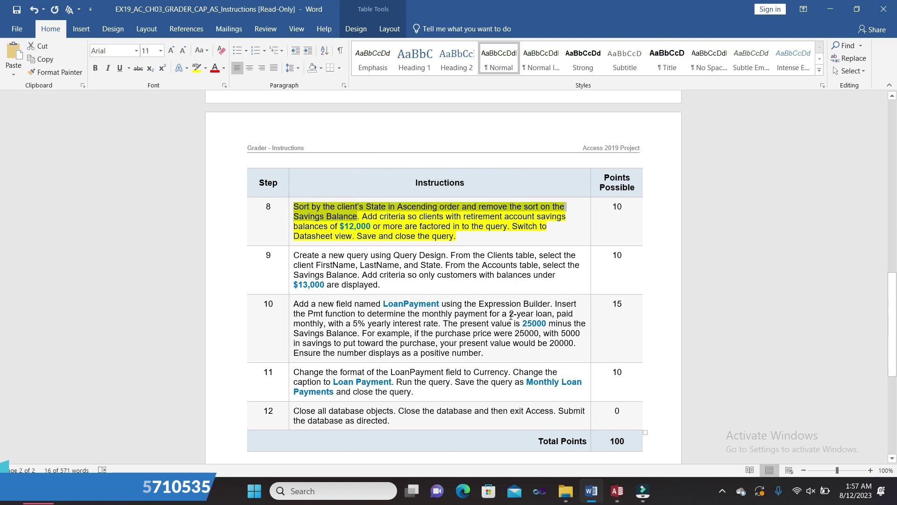
click(618, 492)
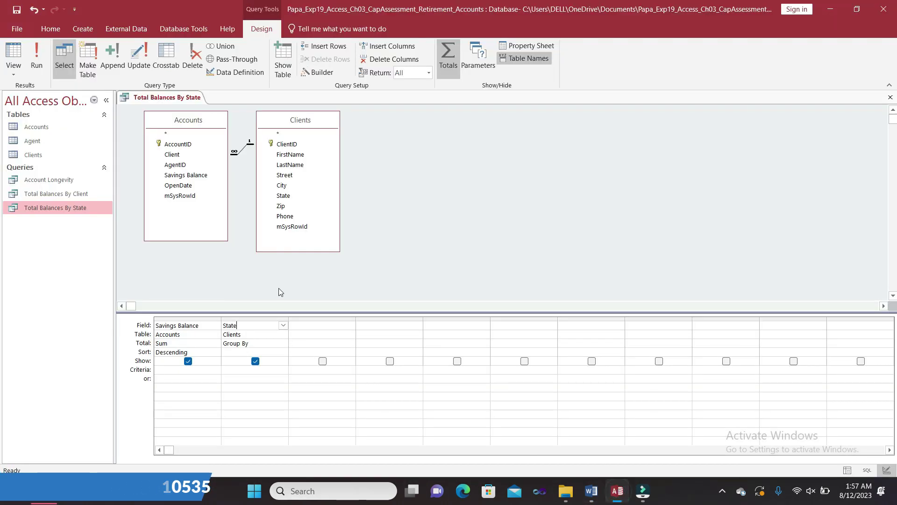
click(277, 351)
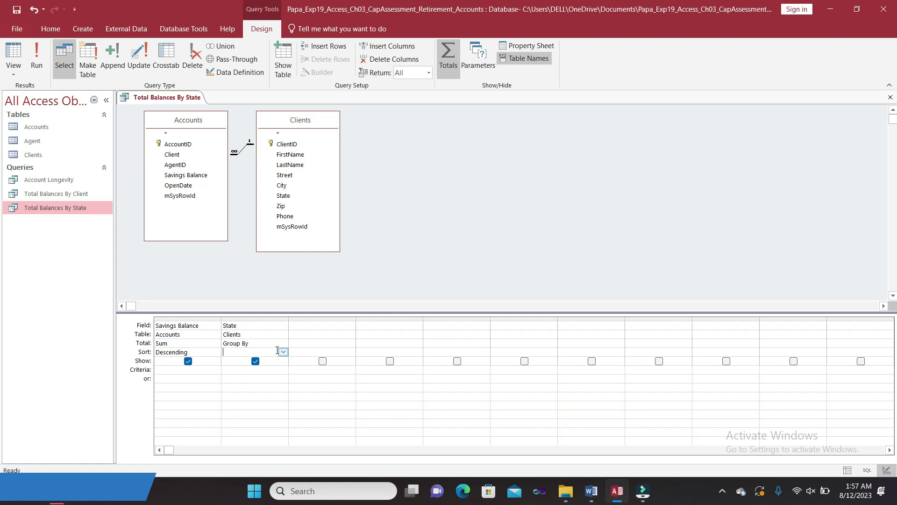
click(284, 352)
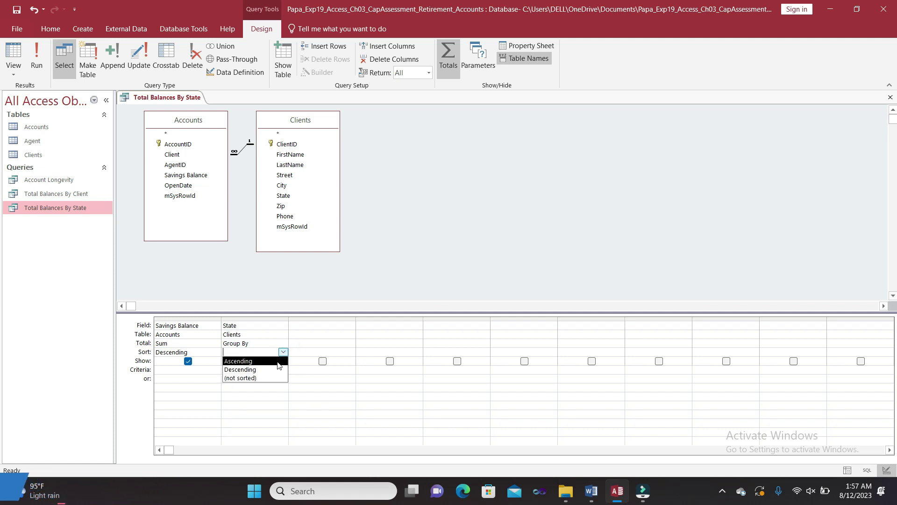
click(278, 361)
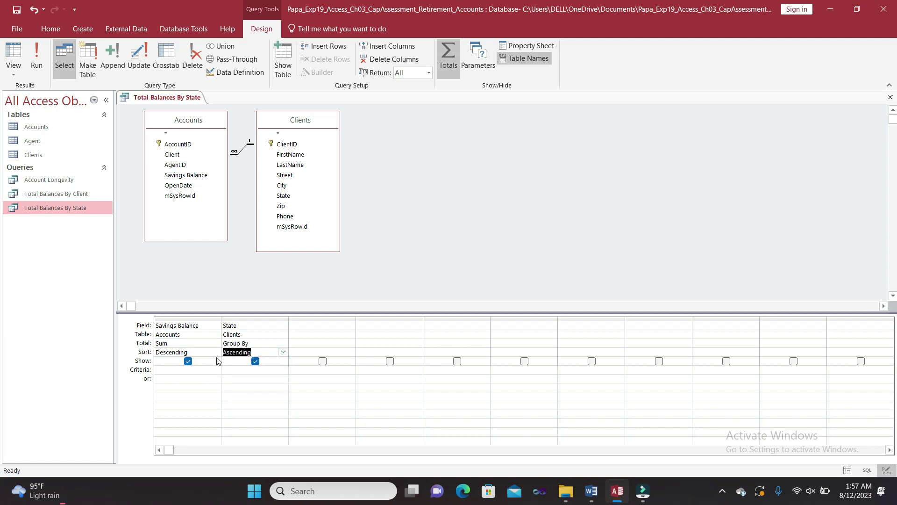
Step: Remove the sort from the Savings Balance field by setting it to (not sorted)
click(194, 353)
click(215, 354)
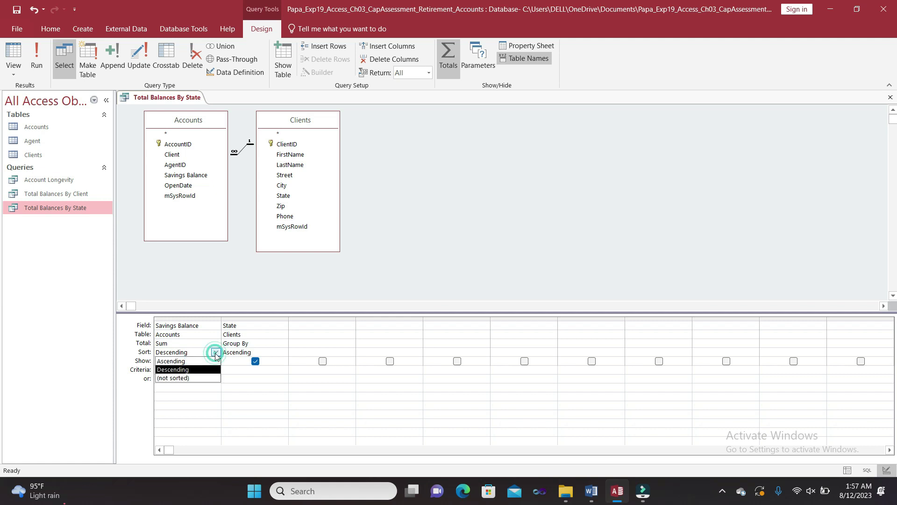
click(202, 384)
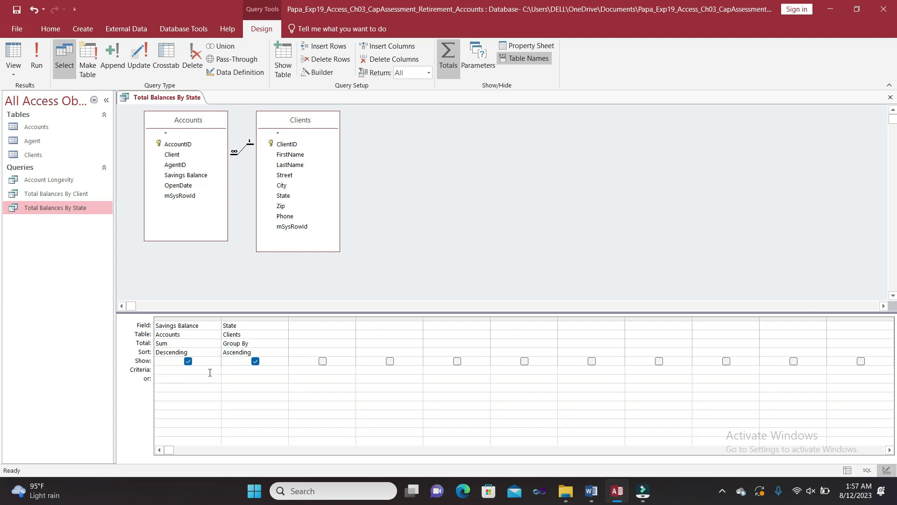
click(204, 352)
click(215, 352)
click(191, 378)
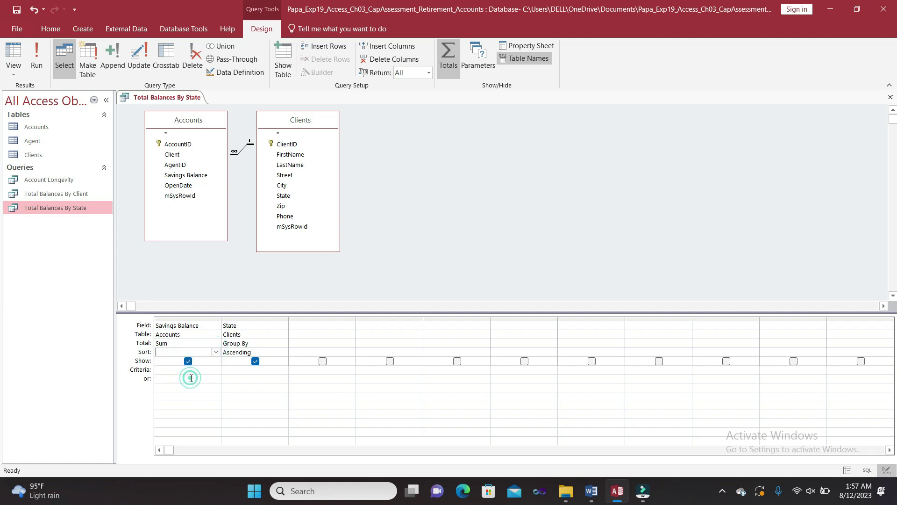
Step: Mark step 8's criteria sentence in Word, and in Access enter the criterion >=12000 for Savings Balance
click(592, 491)
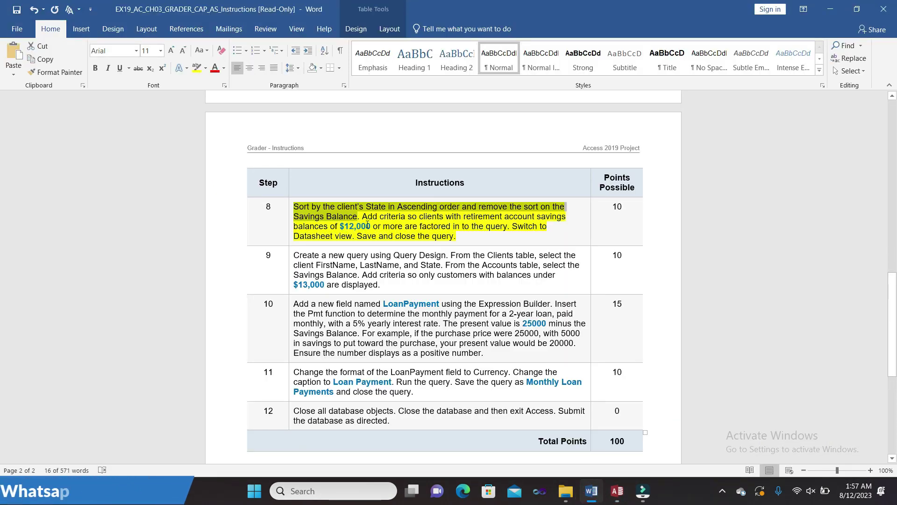
drag(362, 216, 508, 227)
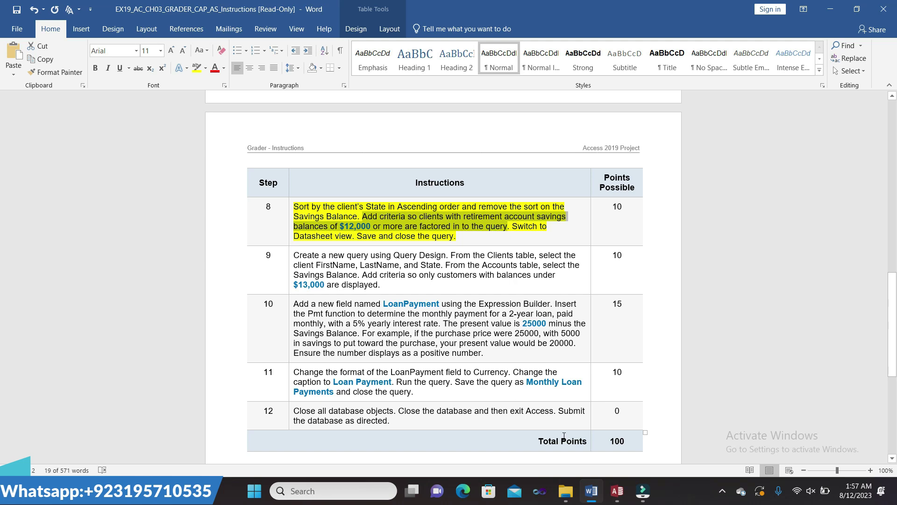
click(617, 492)
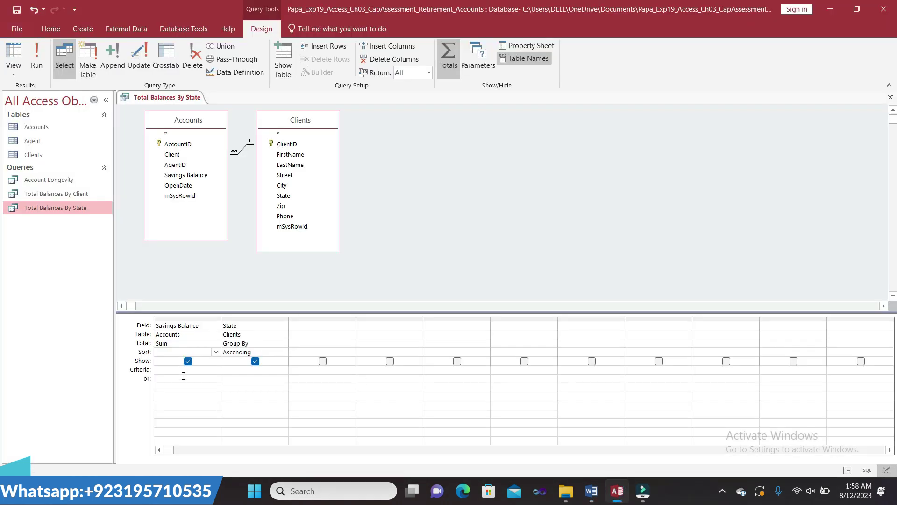
click(185, 369)
Step: Mark step 8's Datasheet view, save and close sentences in Word, and in Access switch the query to Datasheet view
click(591, 491)
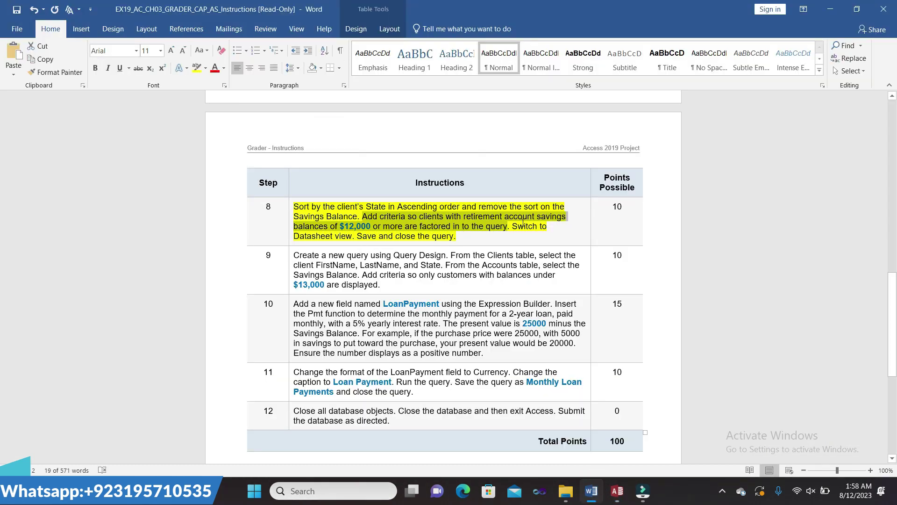
click(516, 227)
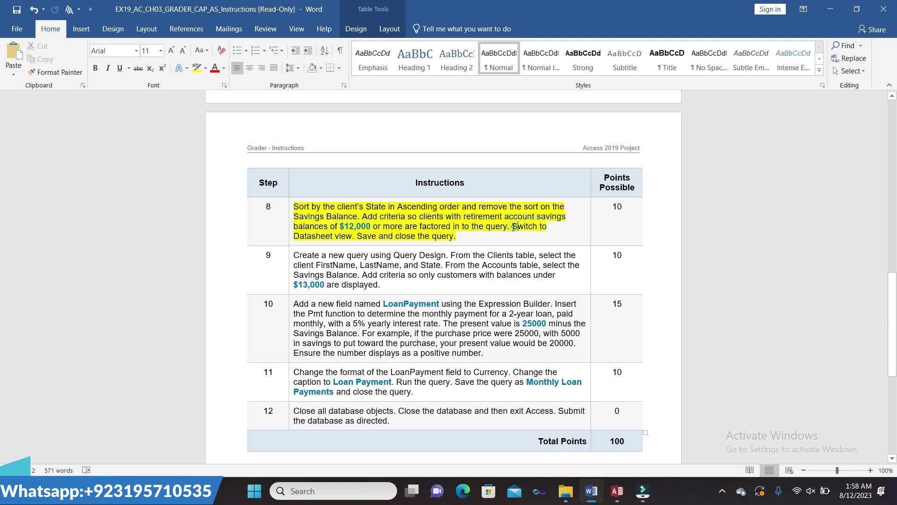
drag(513, 226, 456, 236)
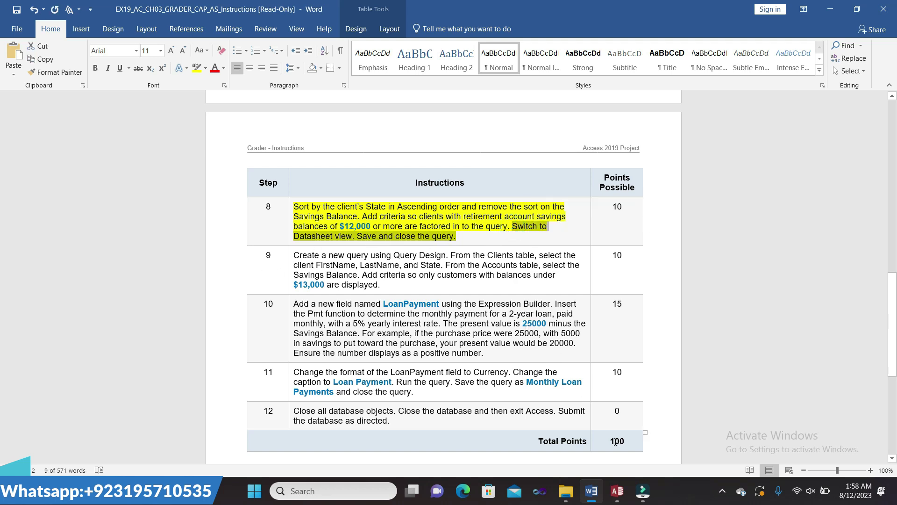
click(617, 491)
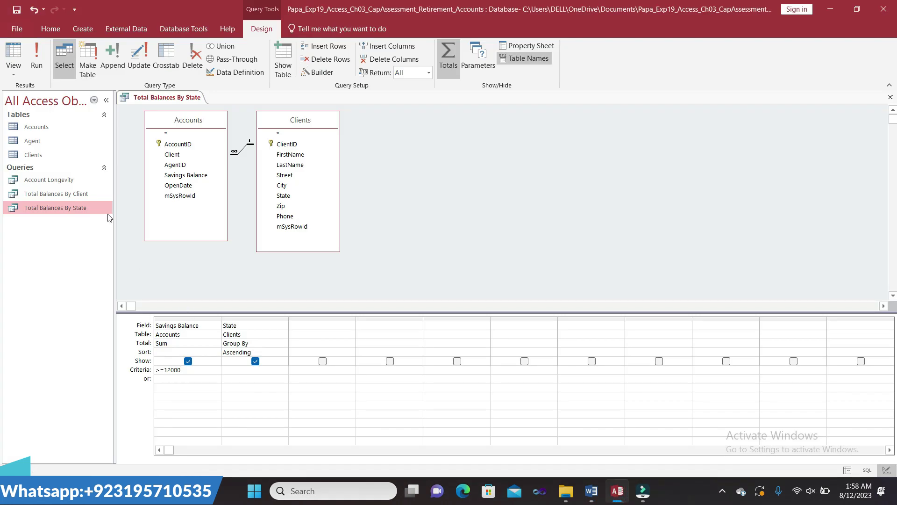
click(13, 75)
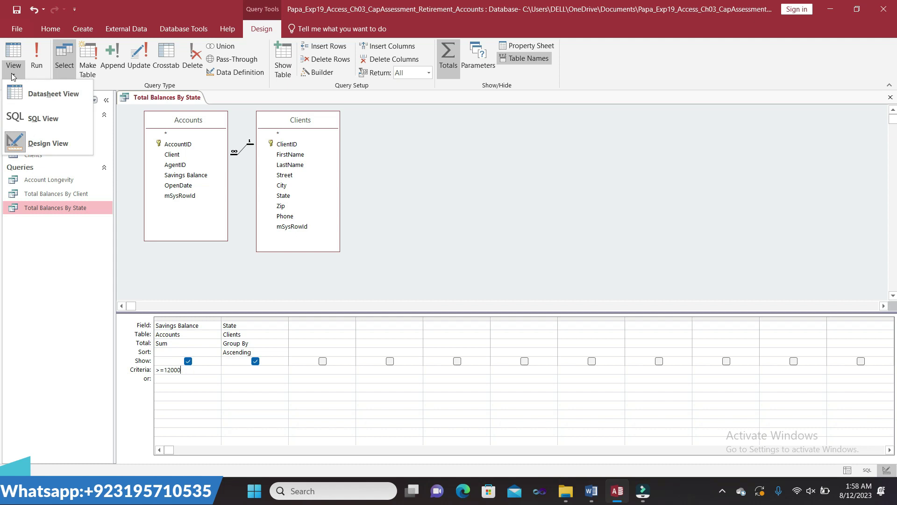
click(22, 95)
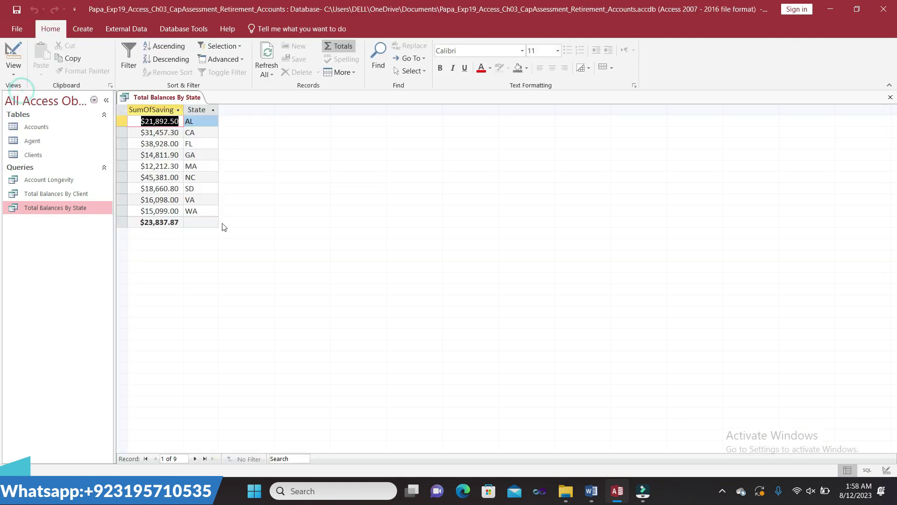
Step: Save and close the Total Balances By State query in Access, and return to step 8 of the Word instructions
click(591, 491)
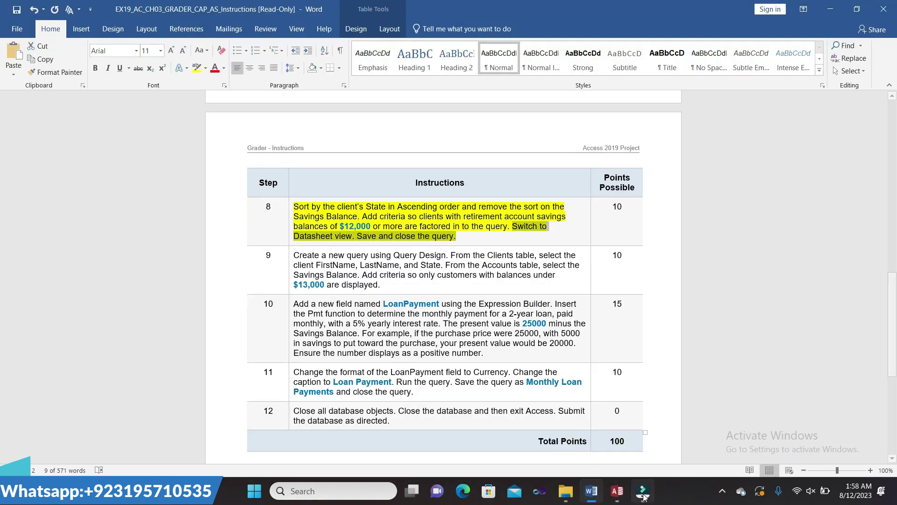
click(620, 494)
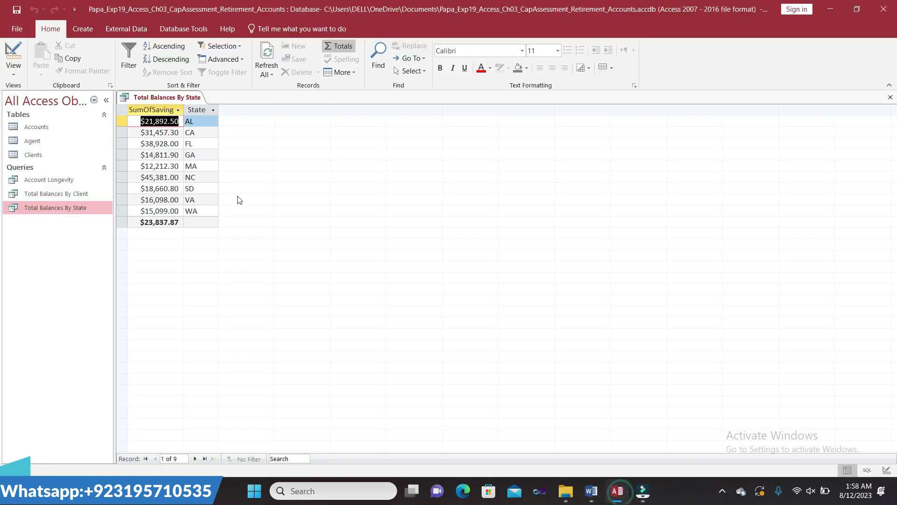
right_click(179, 98)
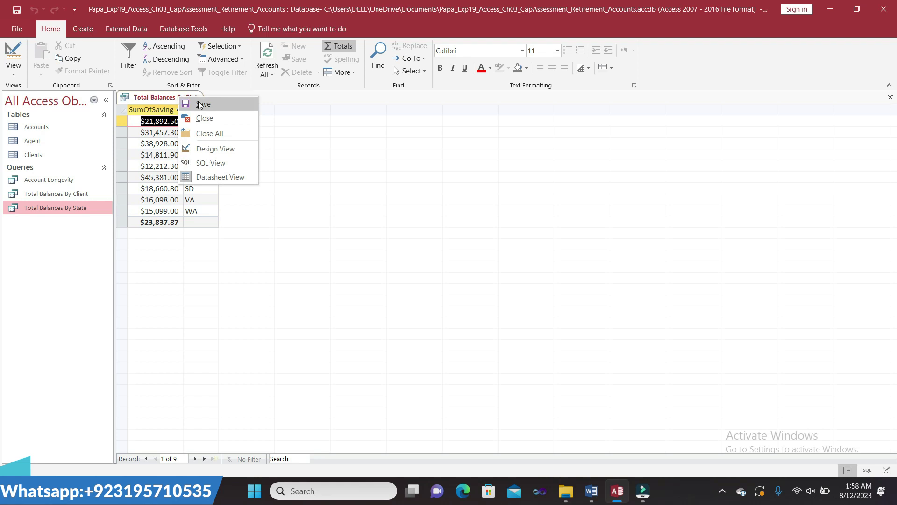
click(200, 103)
right_click(190, 97)
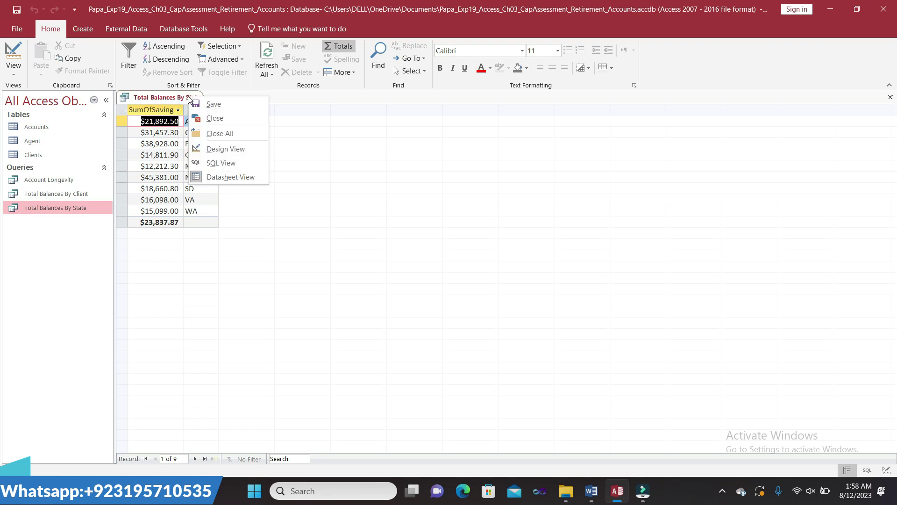
click(209, 119)
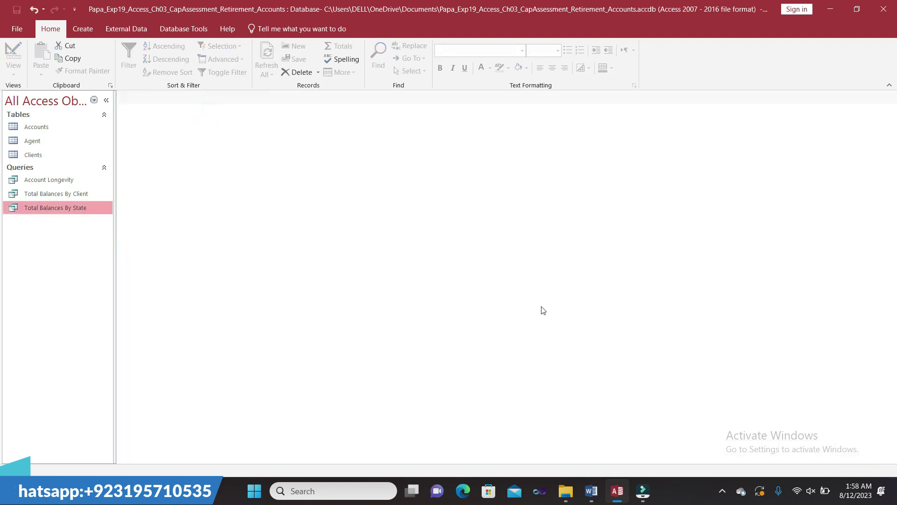
click(592, 491)
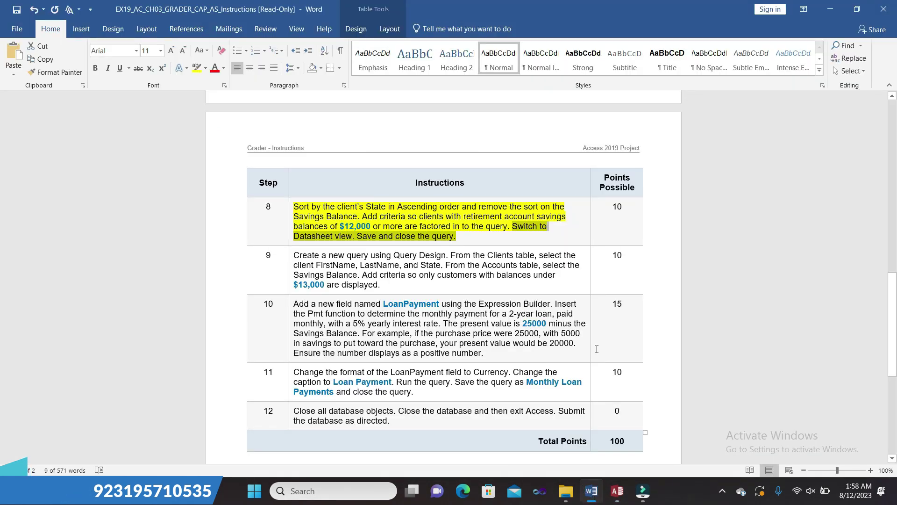
click(487, 239)
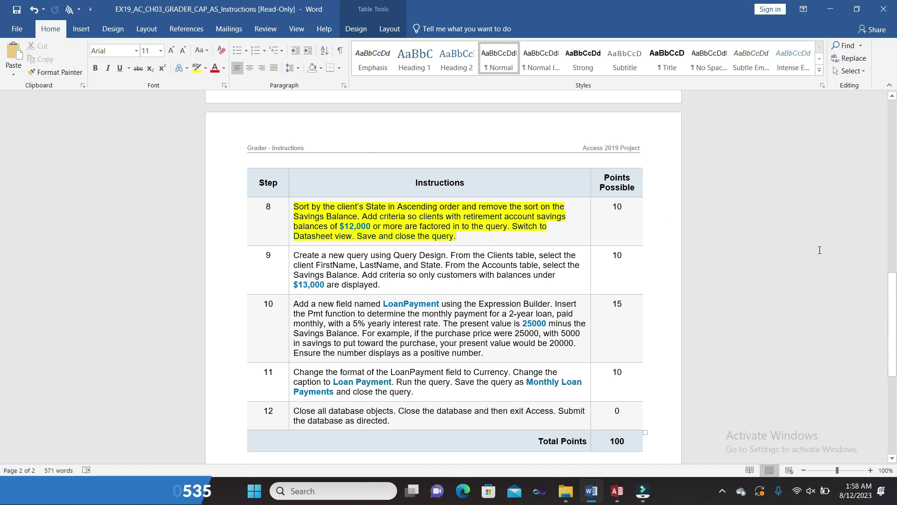